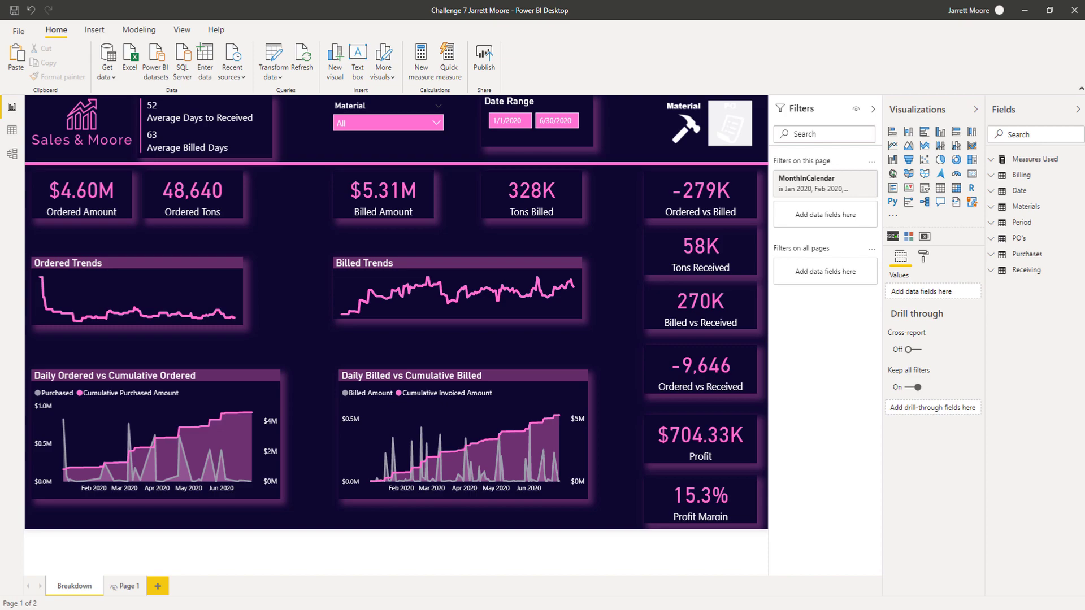
- Switch to the browser and review the Power BI Challenge 7 brief and its replies on the Enterprise DNA forum
click(542, 577)
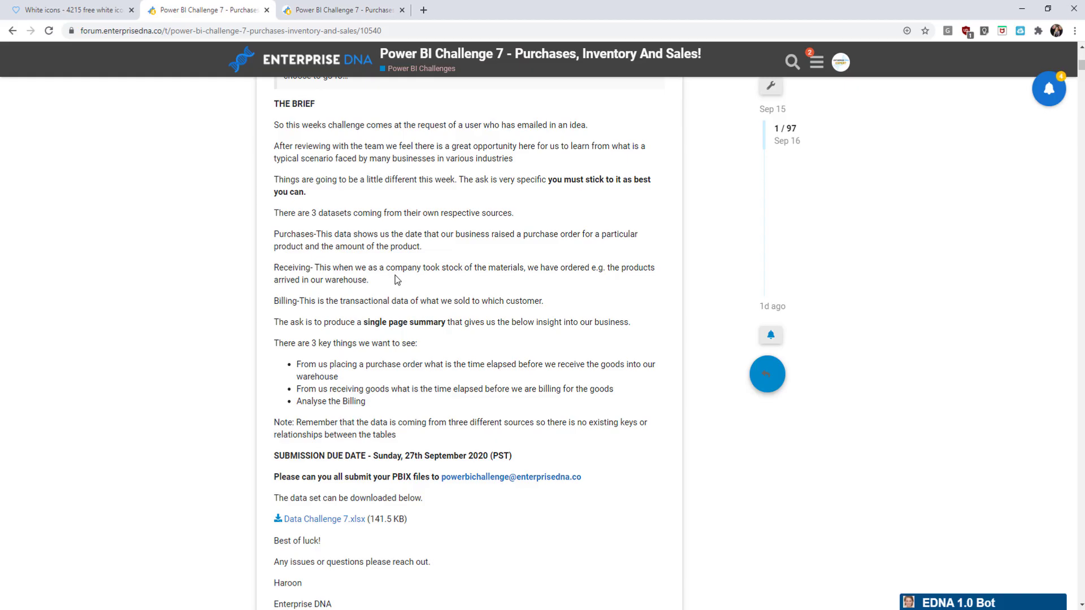
scroll(394, 275, up, 5)
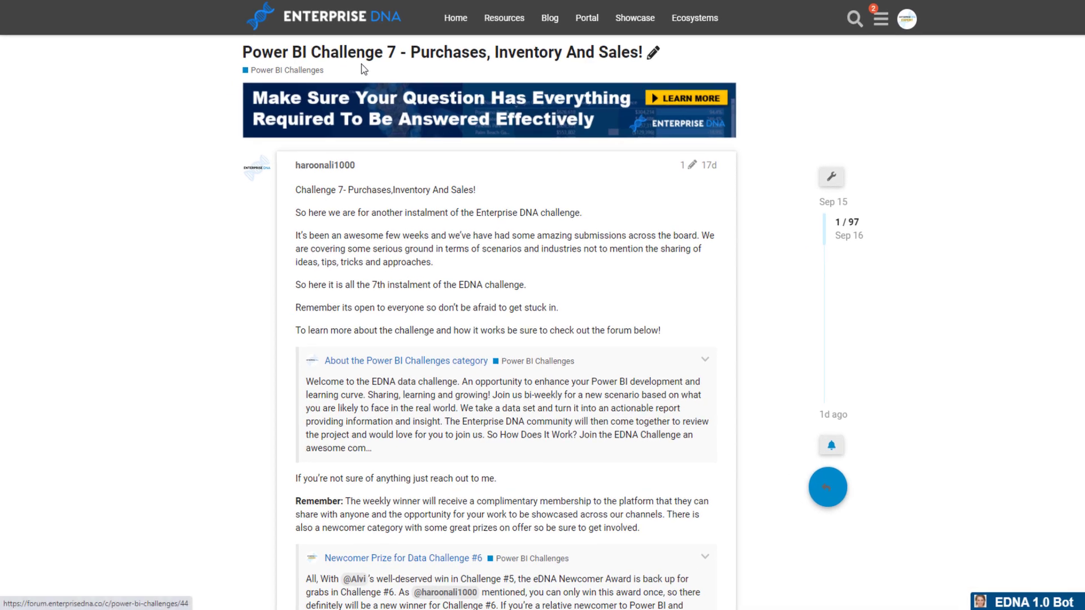
scroll(553, 208, down, 10)
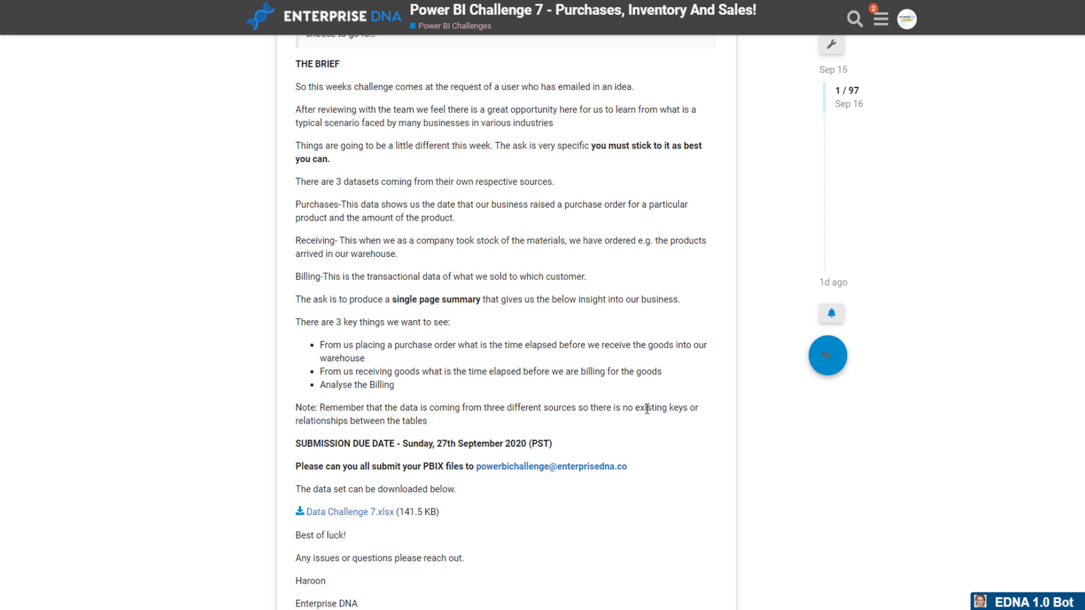
scroll(565, 405, down, 20)
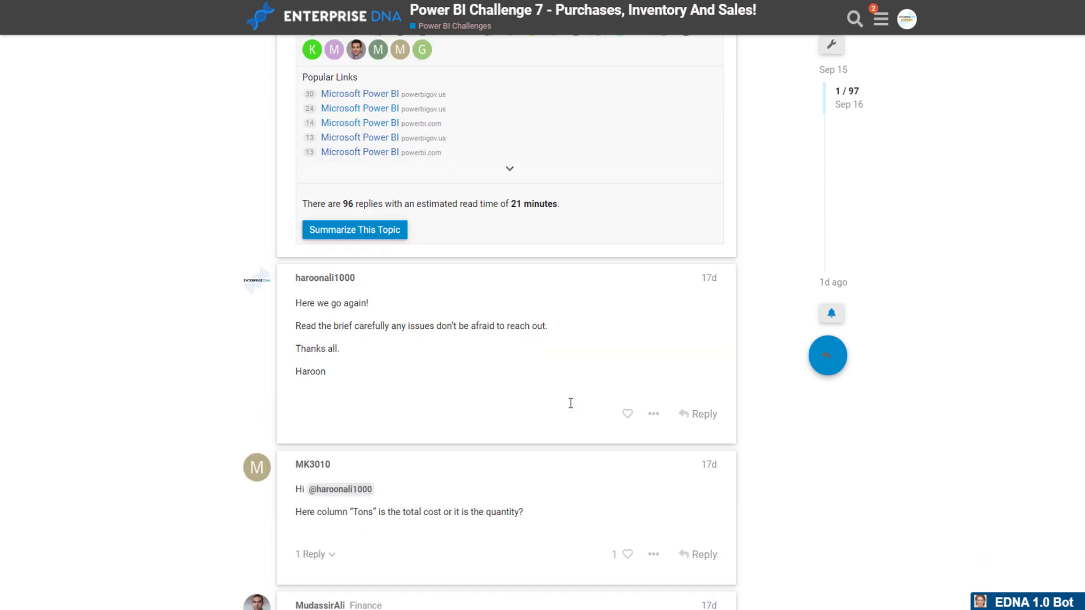
scroll(566, 406, down, 20)
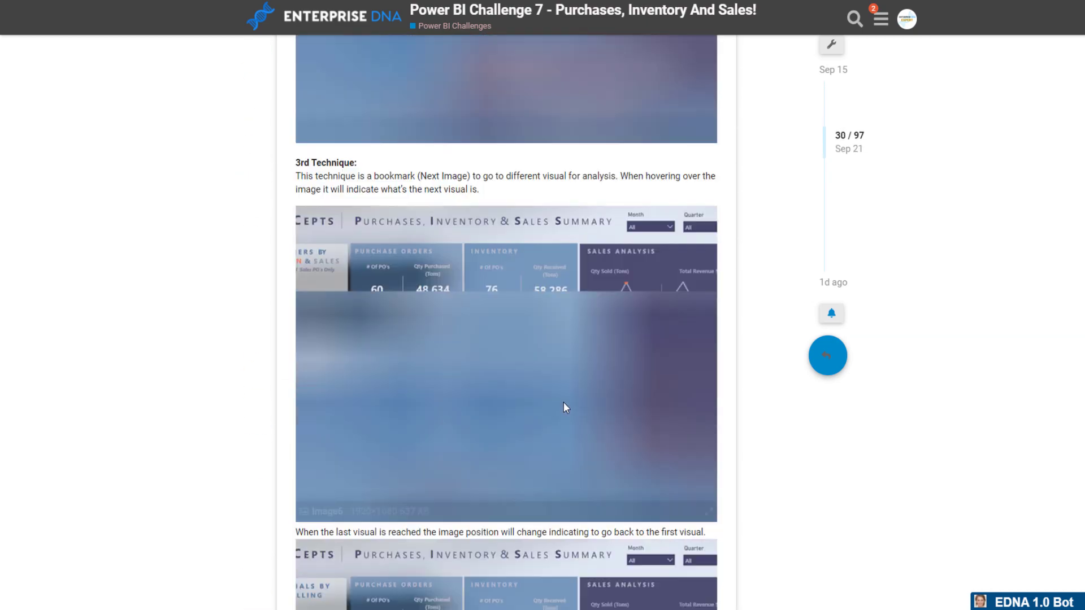
scroll(564, 402, up, 20)
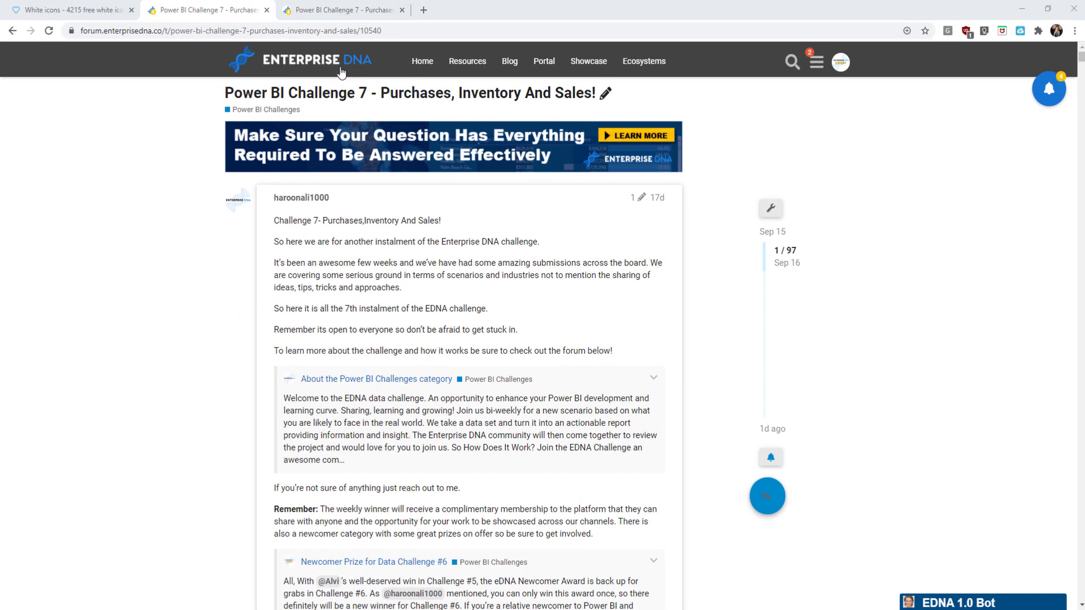
- Open the forum thread with the author's Challenge 7 entry and read through the report screenshots and replies
click(352, 9)
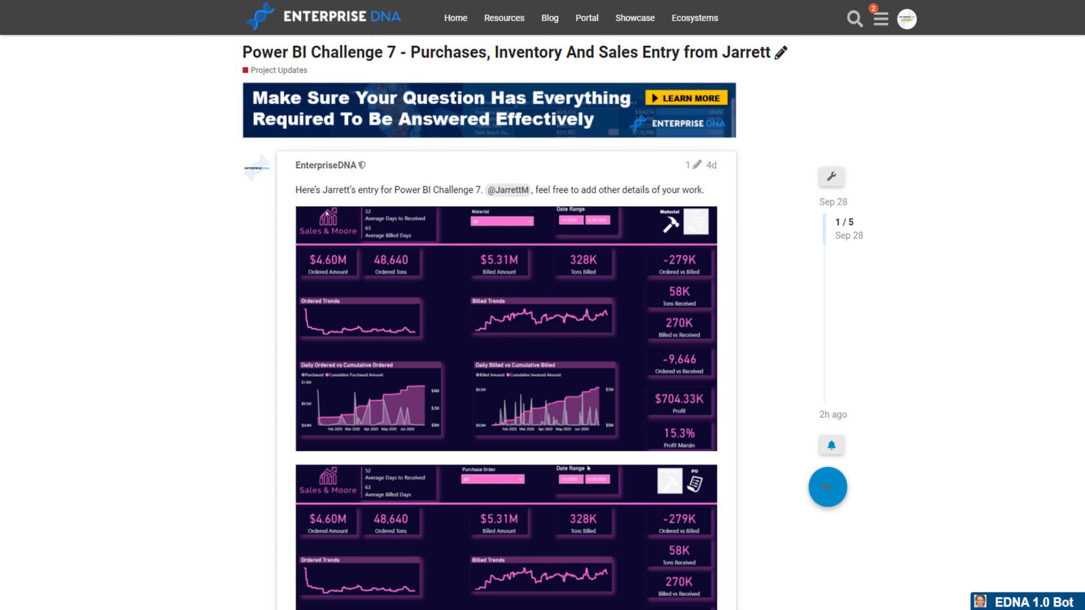
scroll(506, 322, down, 10)
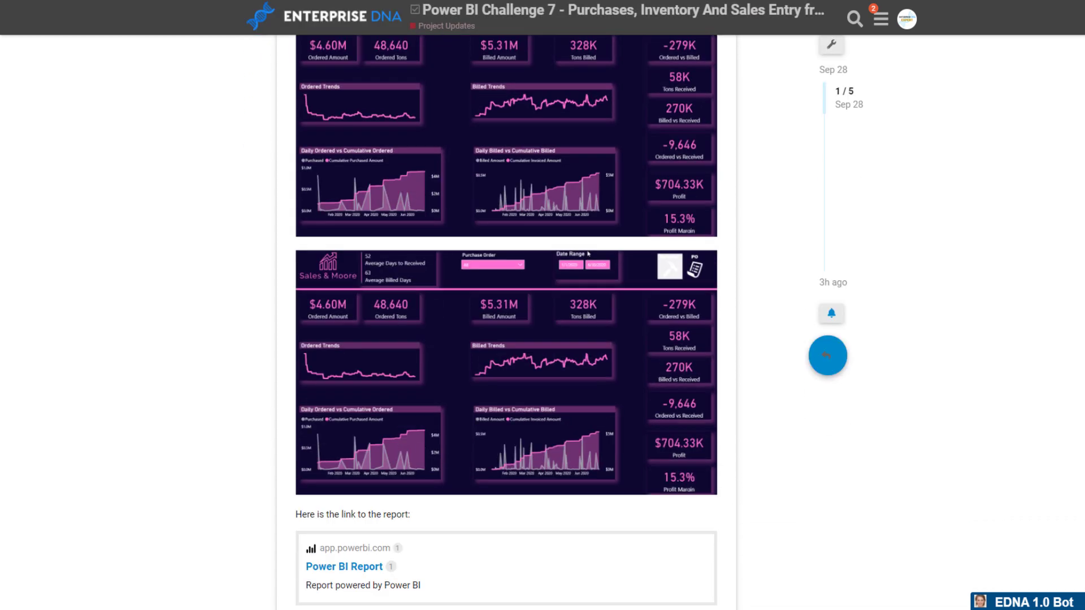
scroll(506, 322, down, 6)
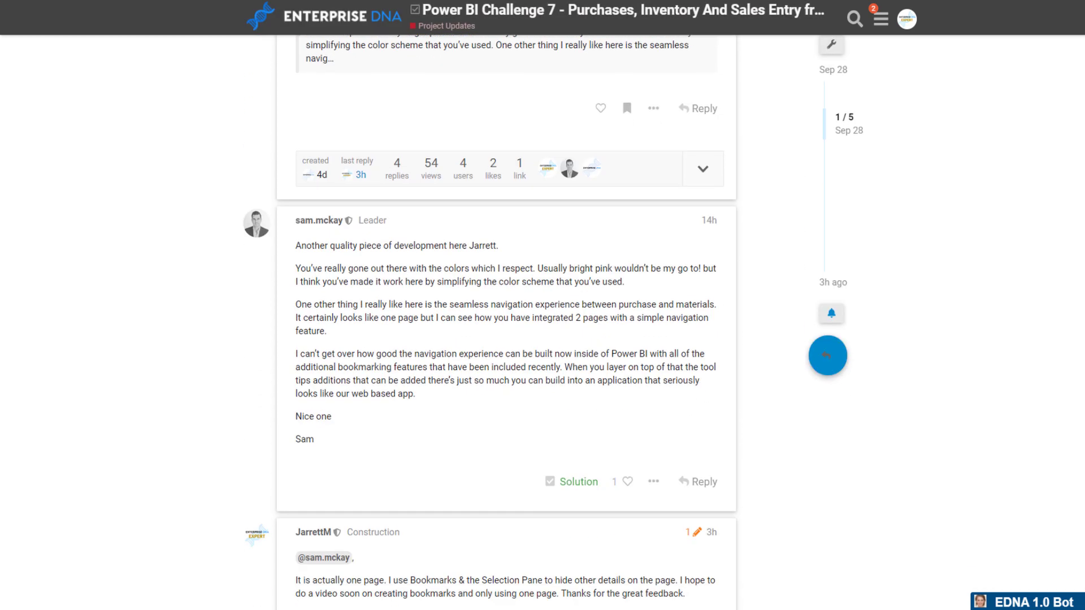
scroll(505, 322, down, 4)
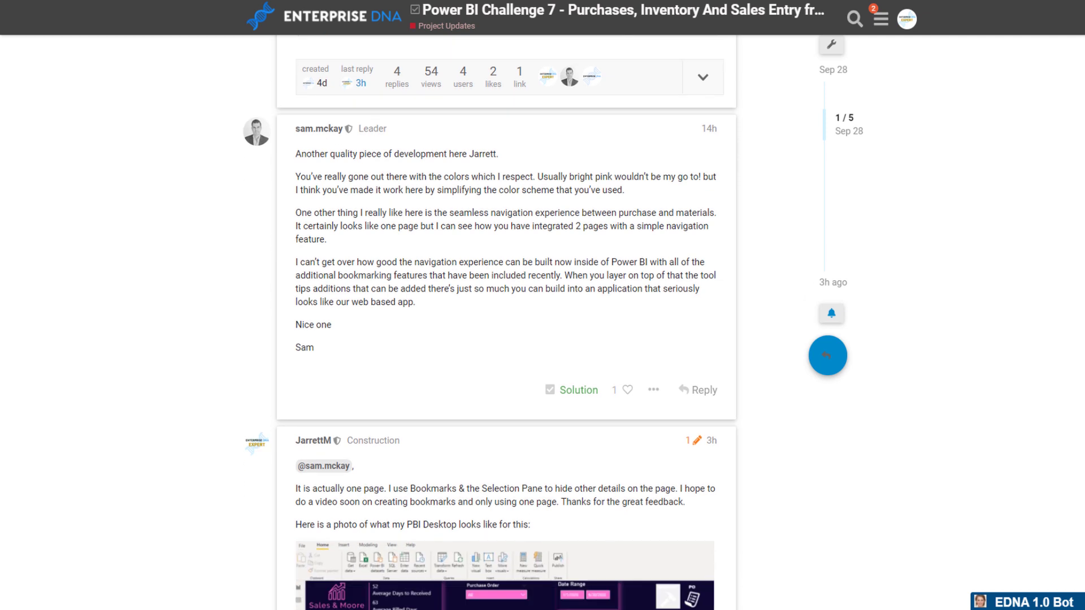
scroll(506, 322, down, 4)
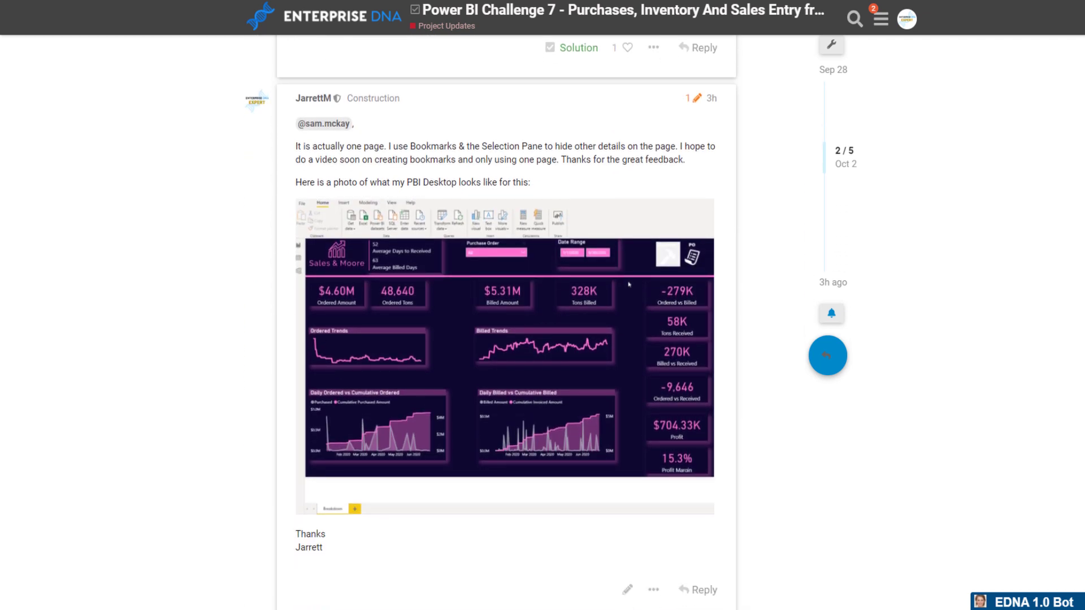
scroll(506, 322, down, 7)
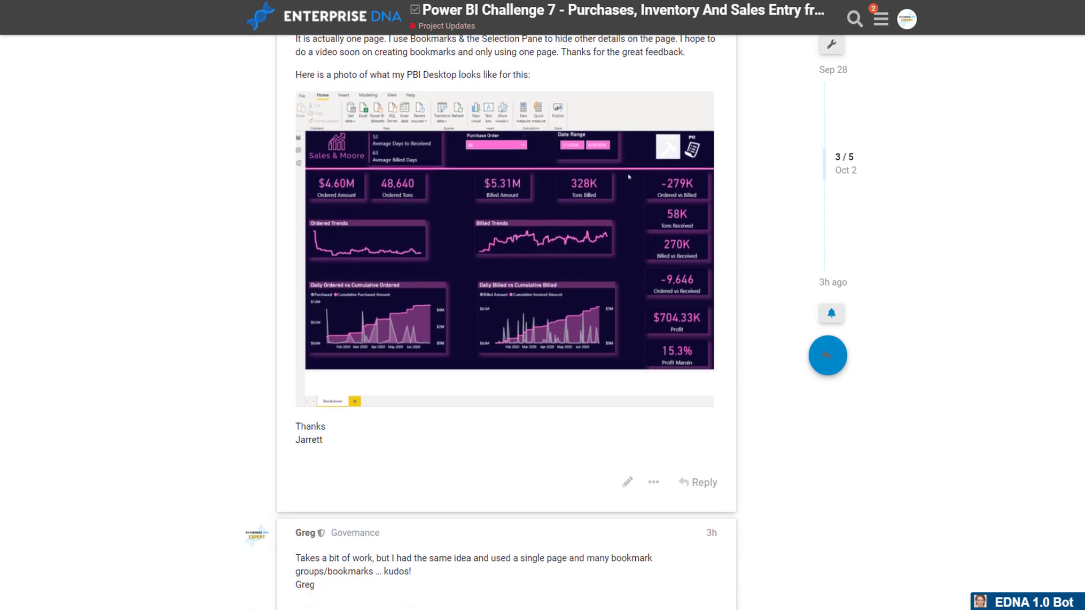
scroll(986, 360, down, 5)
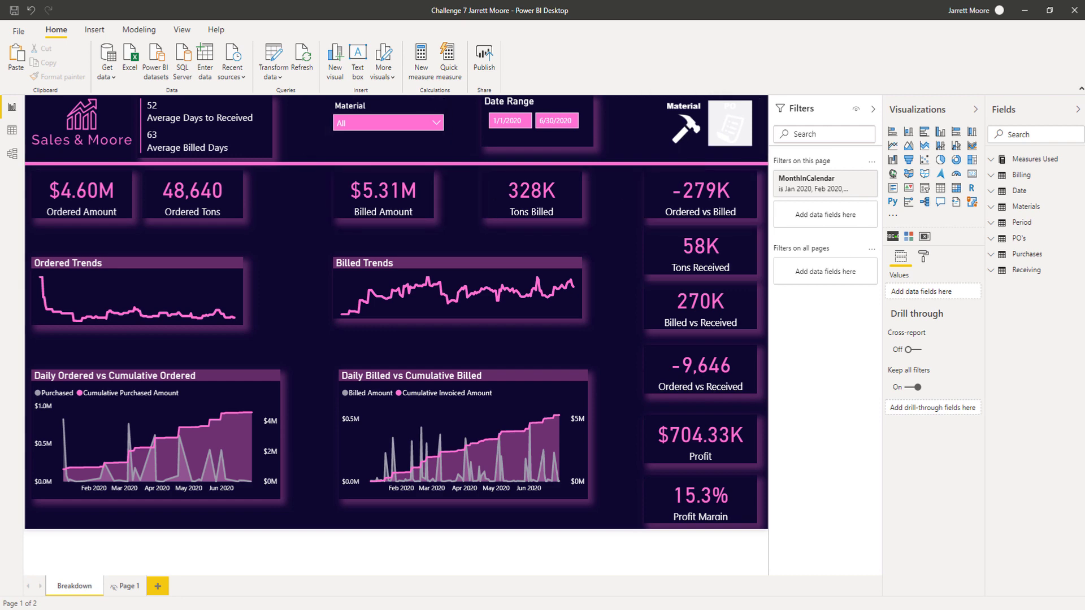
- In Power BI Desktop, collapse the Filters pane and inspect the Material slicer on the Breakdown page
click(873, 109)
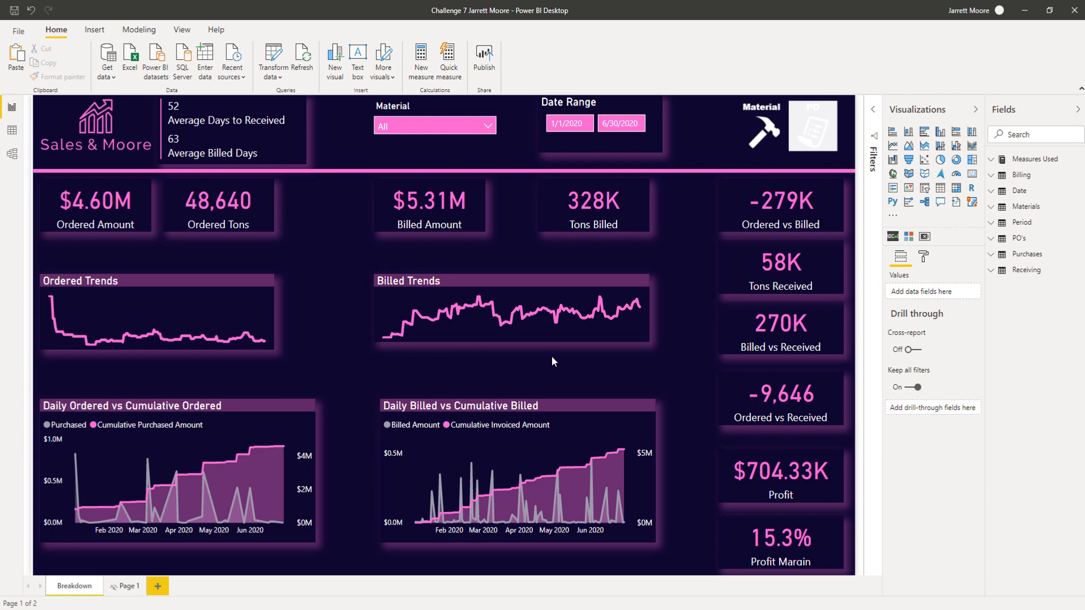
mouse_move(526, 324)
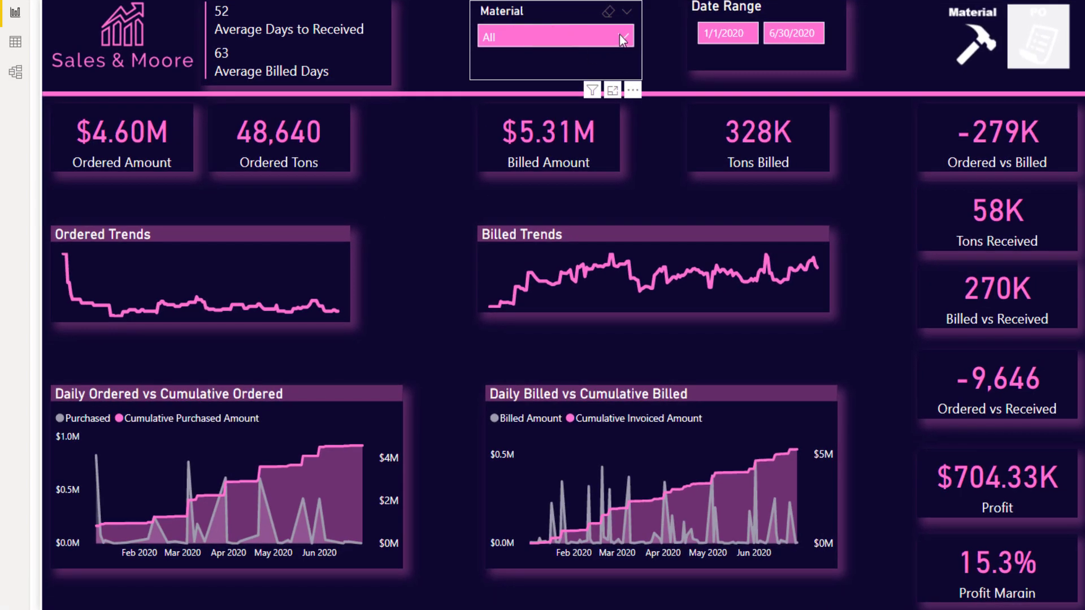
click(619, 36)
click(546, 14)
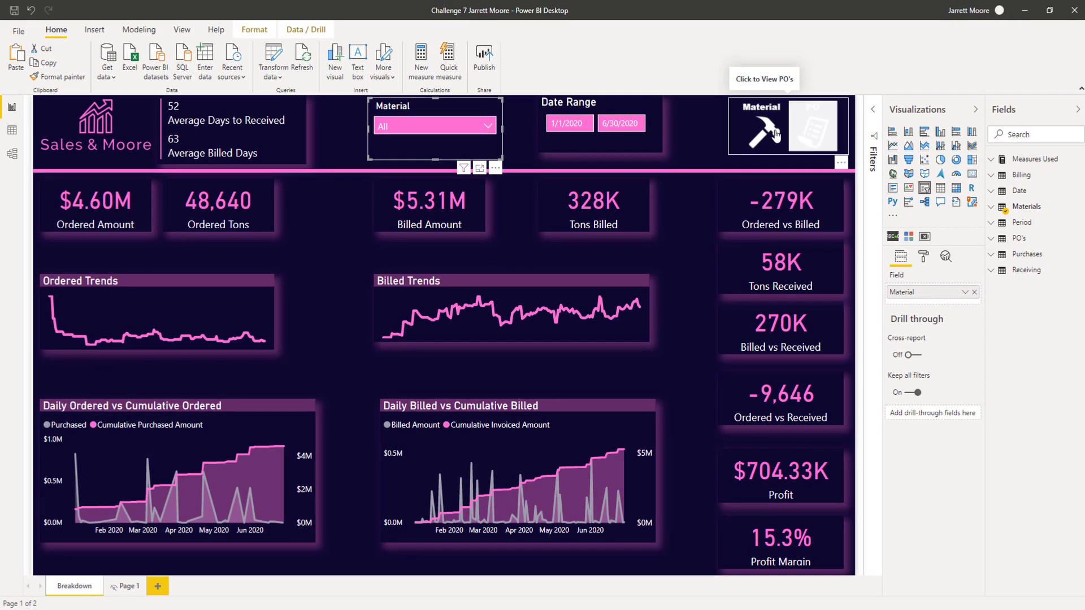
- Test the Material/PO toggle images by switching to the Purchase Order slicer view and back to the Material view
click(776, 135)
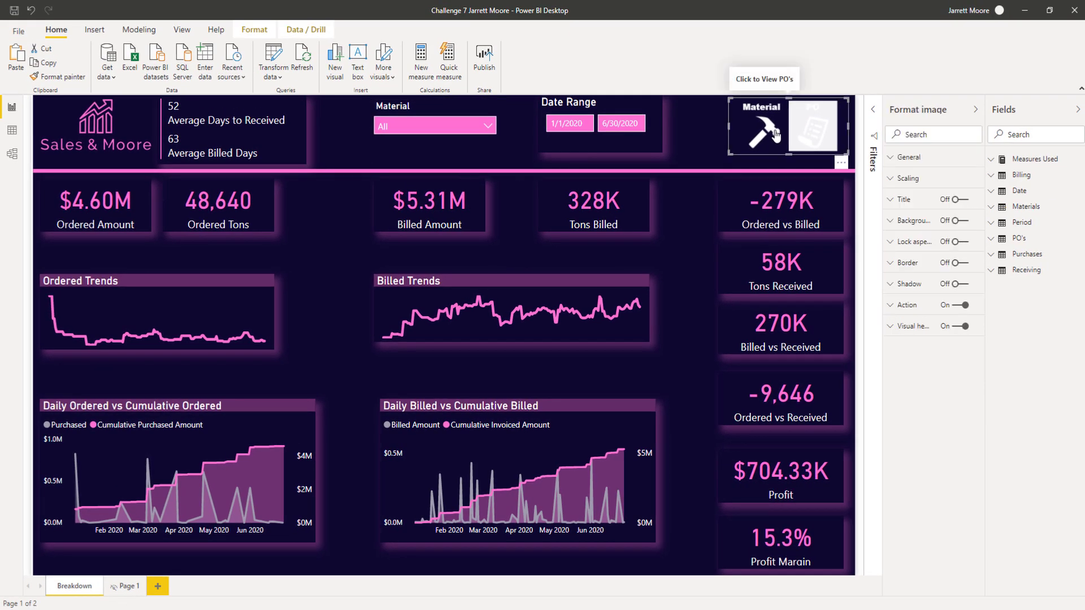
ctrl+click(775, 134)
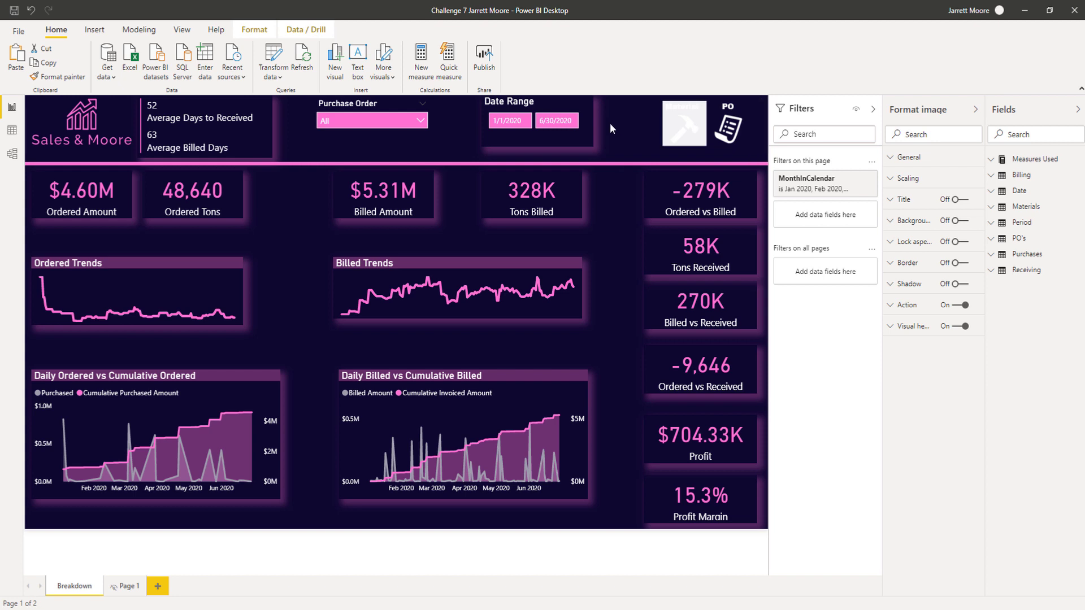
ctrl+click(694, 132)
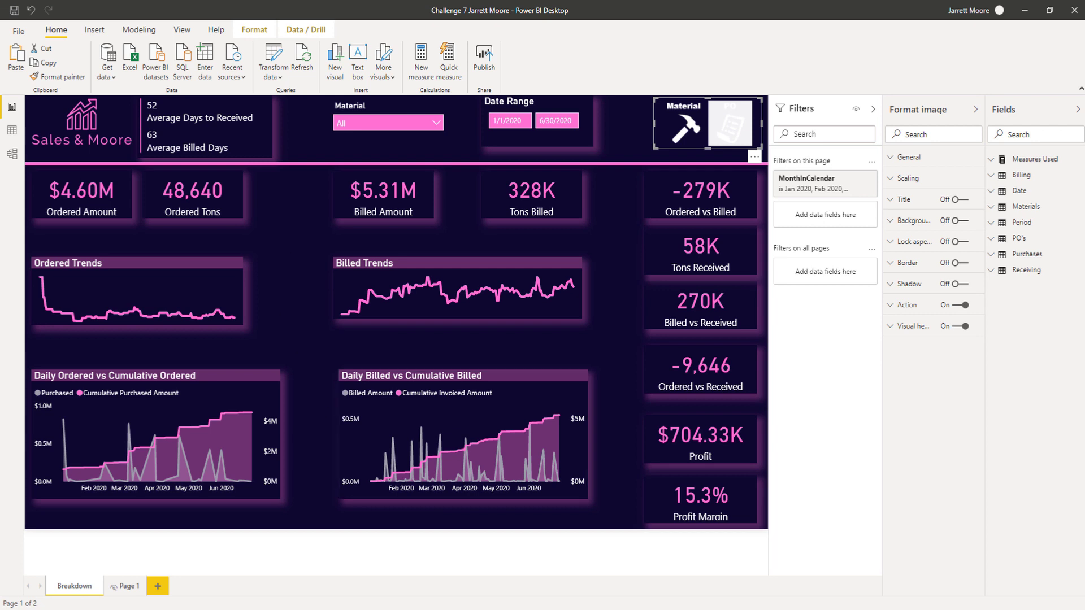
- Switch to the IconsDB white icons page in the browser and search for "hammer"
key(alt+Tab)
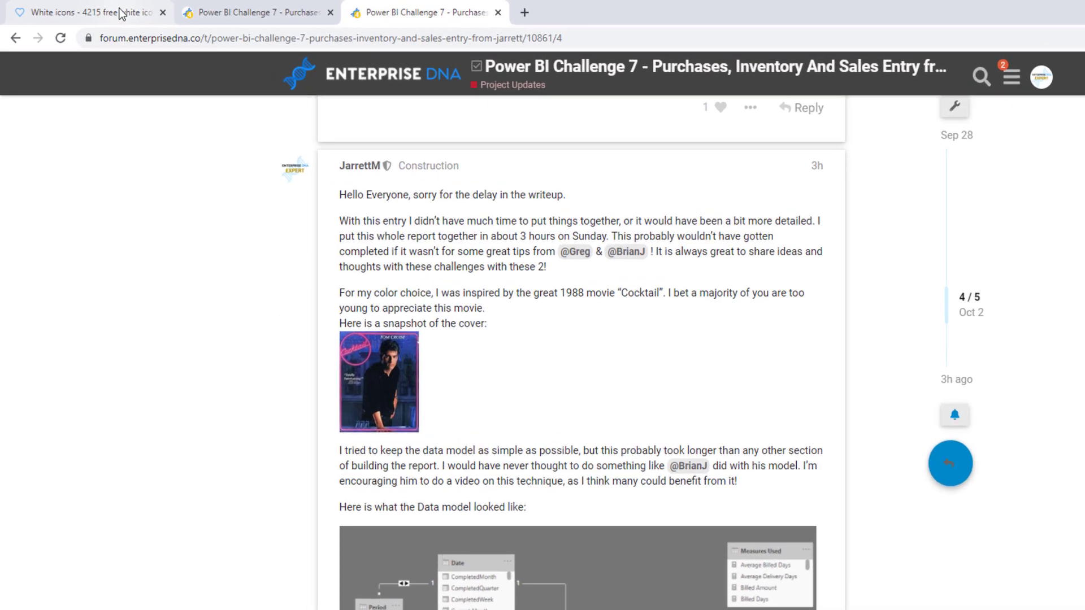
click(96, 8)
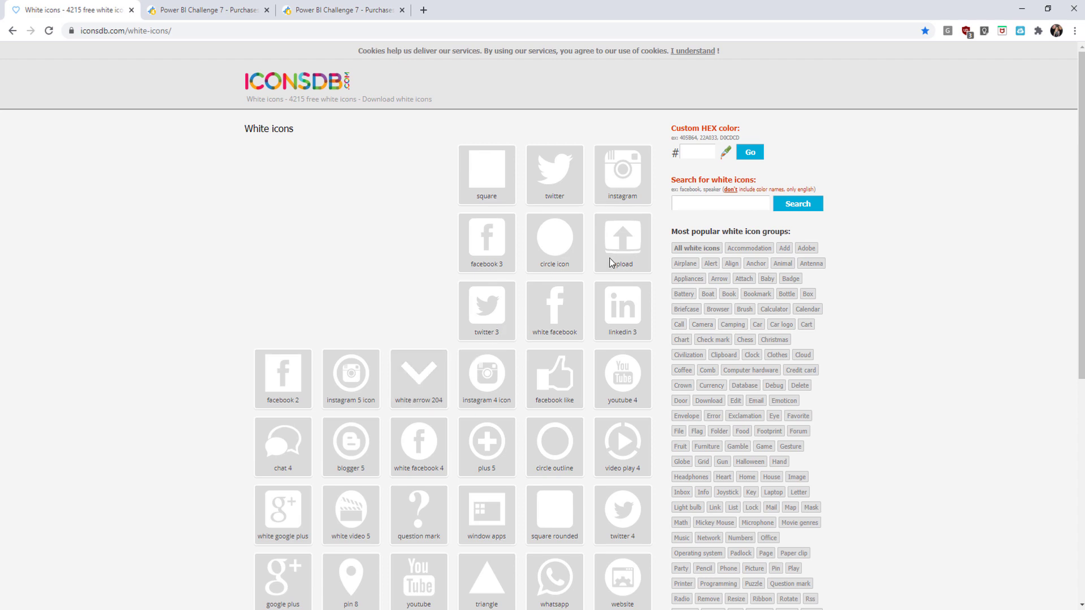
click(709, 203)
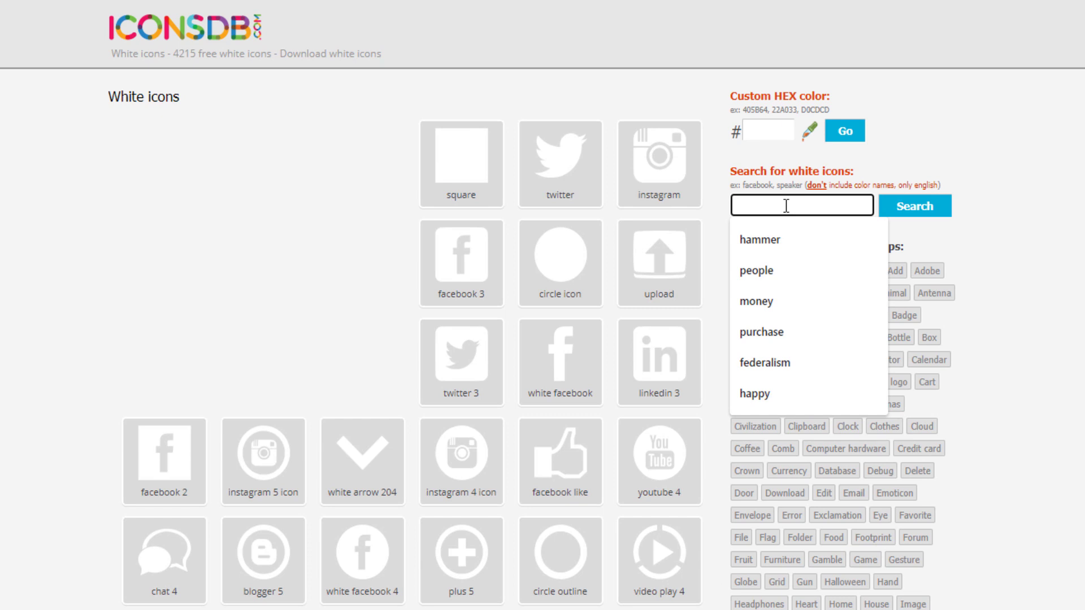
click(759, 240)
click(933, 209)
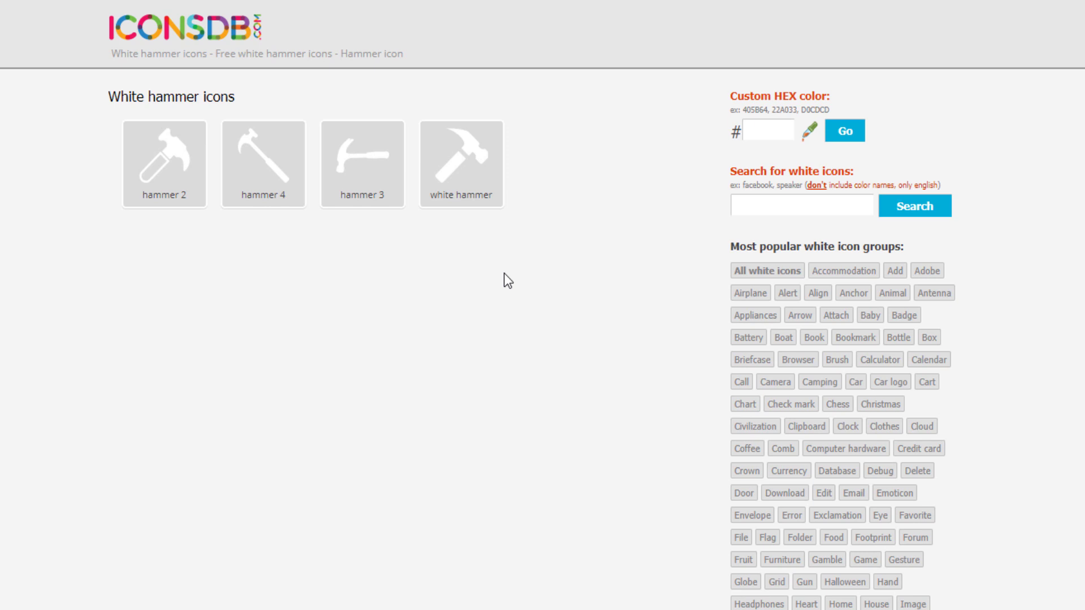
- Search the white icons for "purchase order"
click(783, 212)
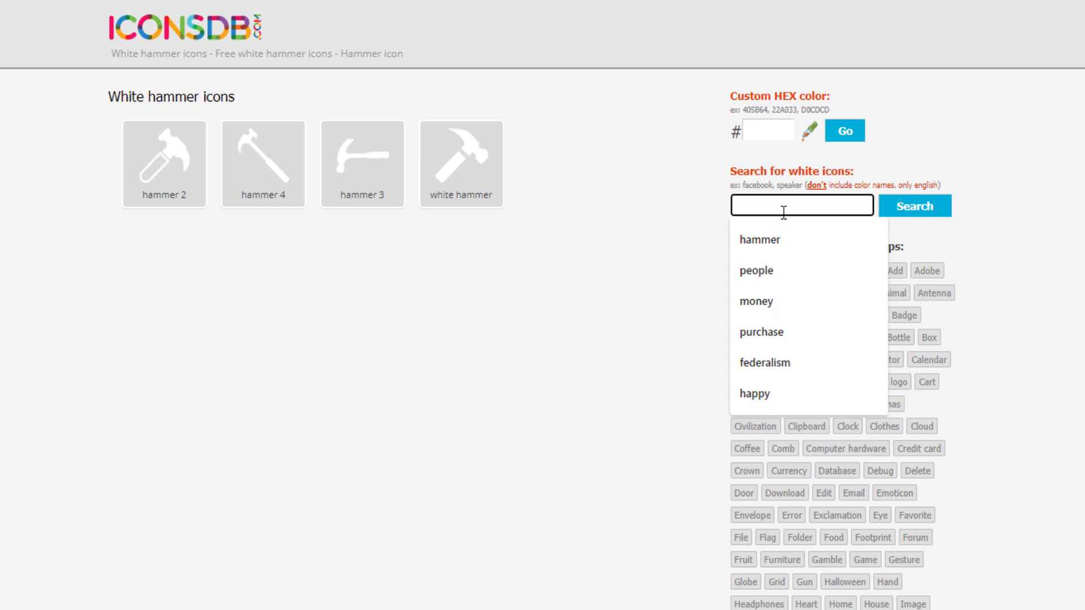
text(pur)
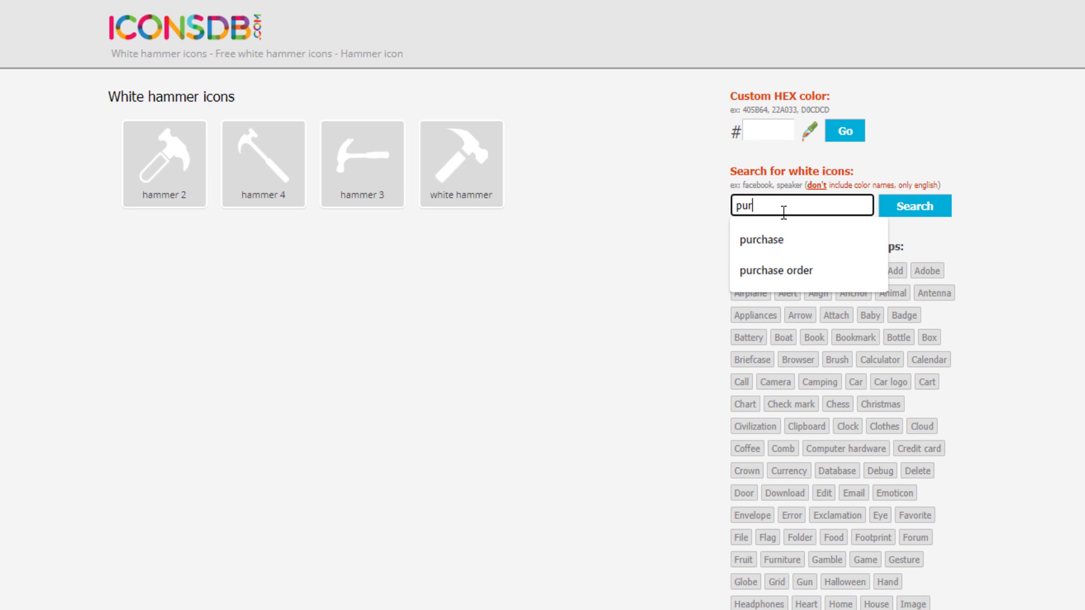
text(chase order)
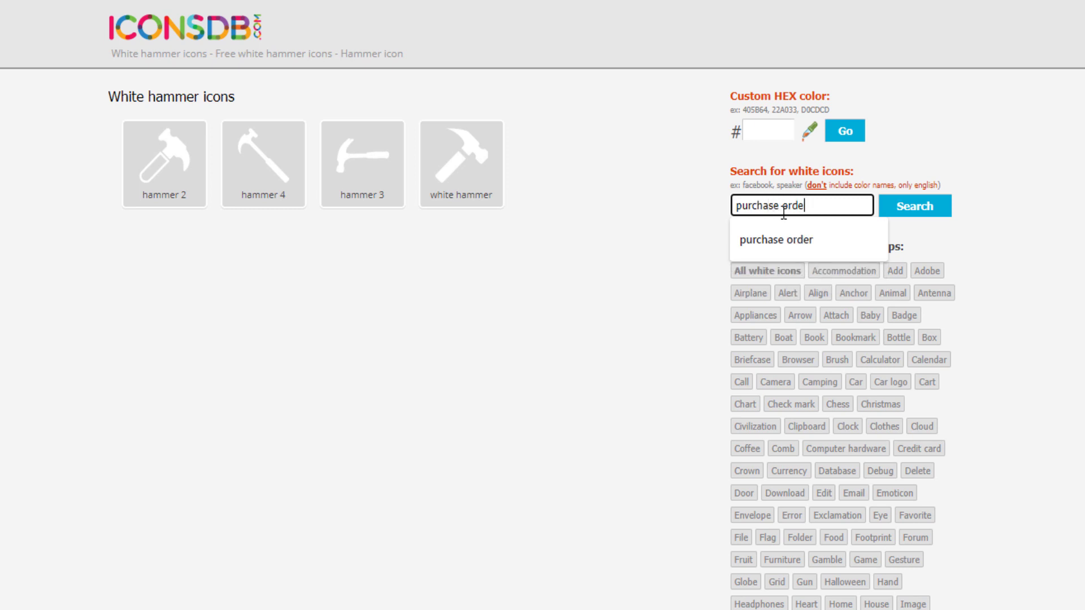
click(926, 207)
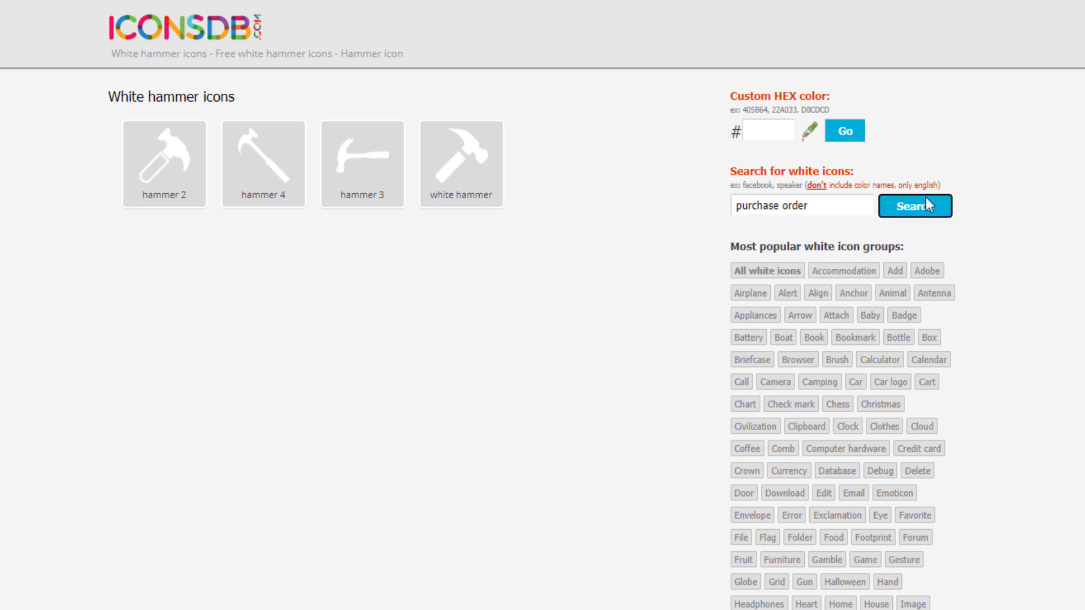
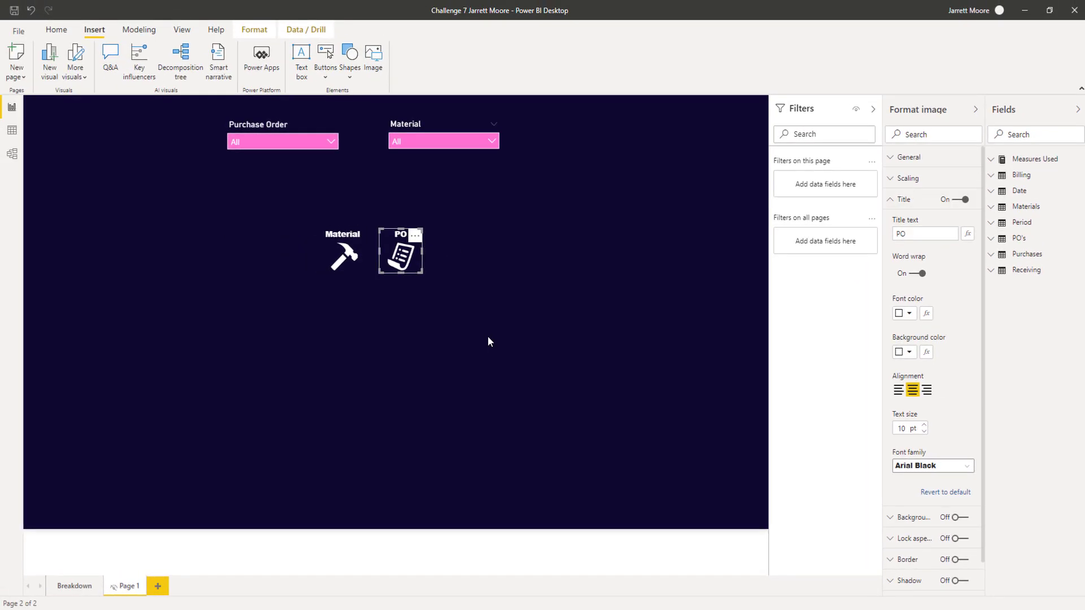
- Duplicate the Material hammer and PO icons together on Page 1 and place the copies directly beneath the originals
click(345, 266)
ctrl+click(381, 252)
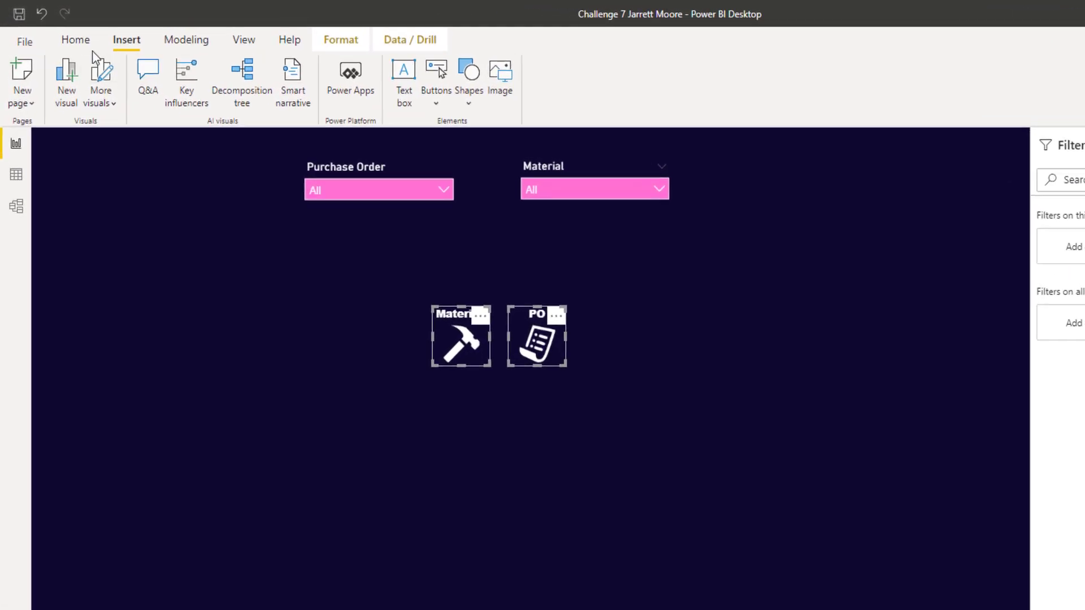
click(76, 39)
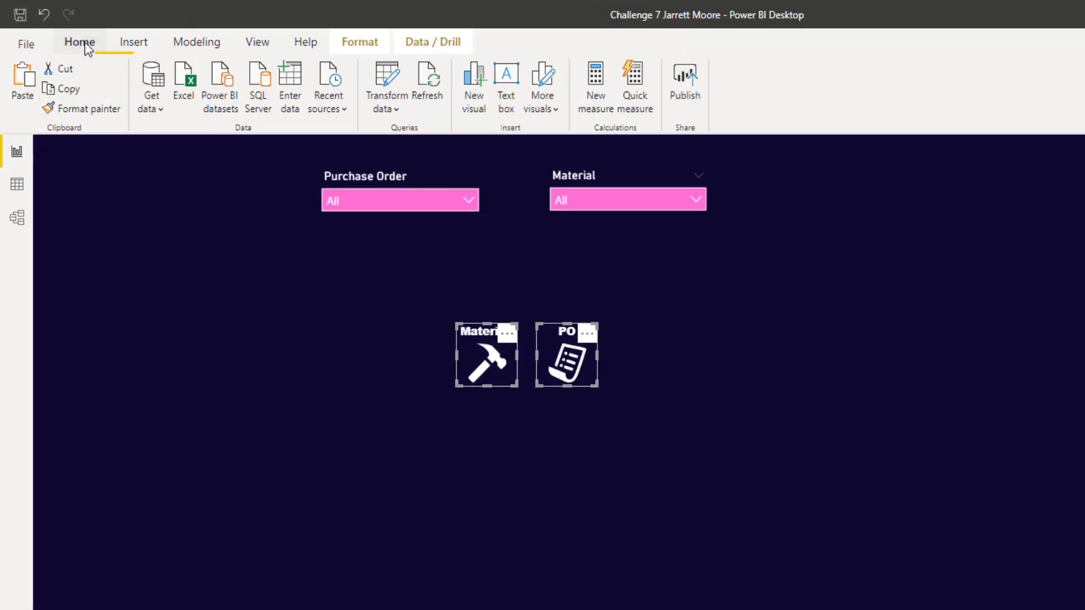
click(78, 91)
click(23, 85)
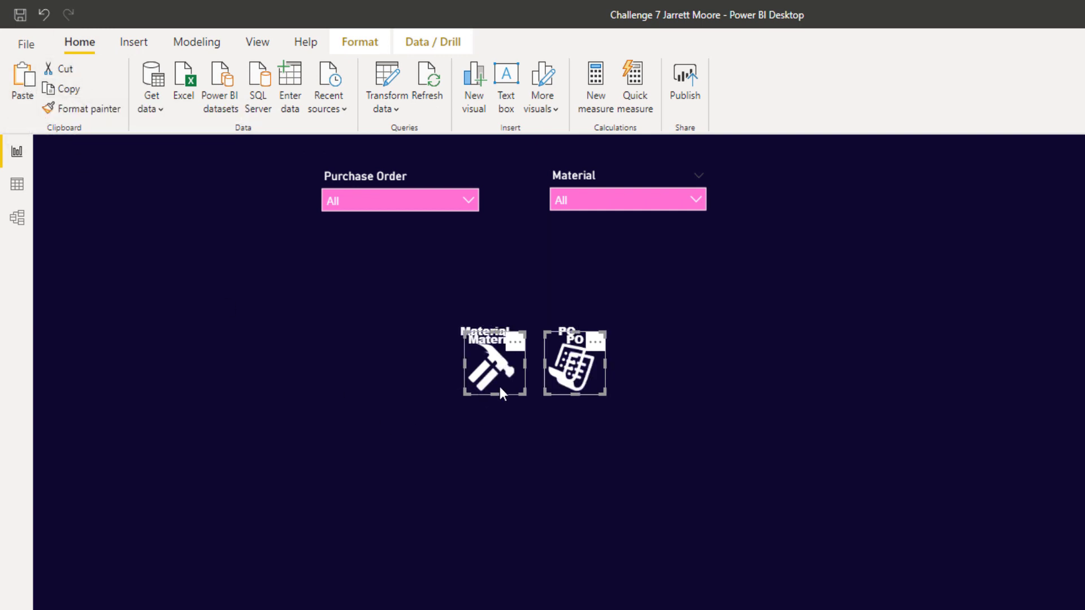
drag(499, 387, 491, 449)
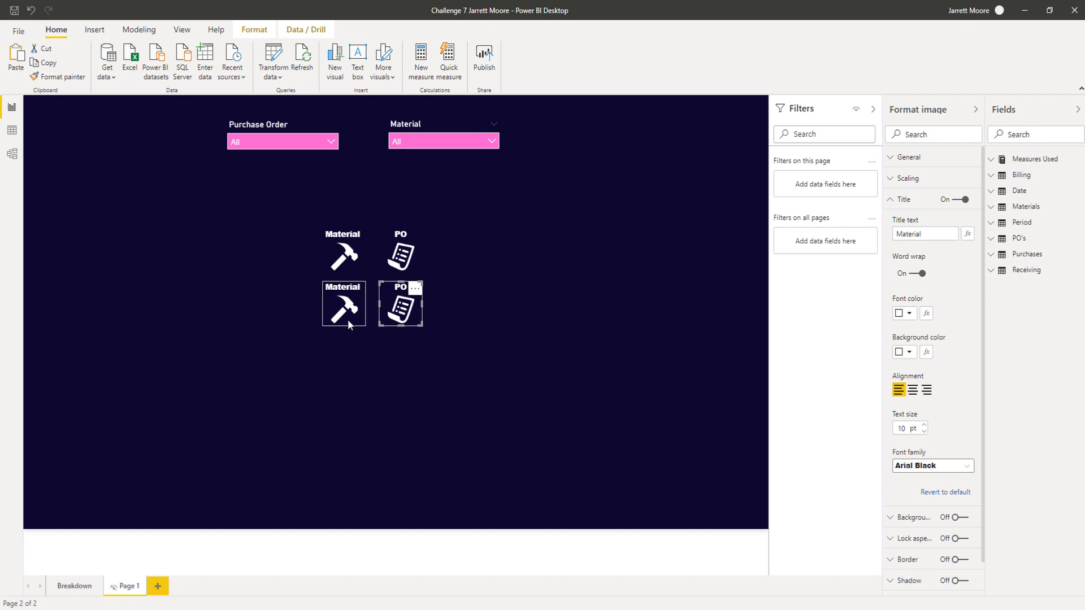
click(490, 321)
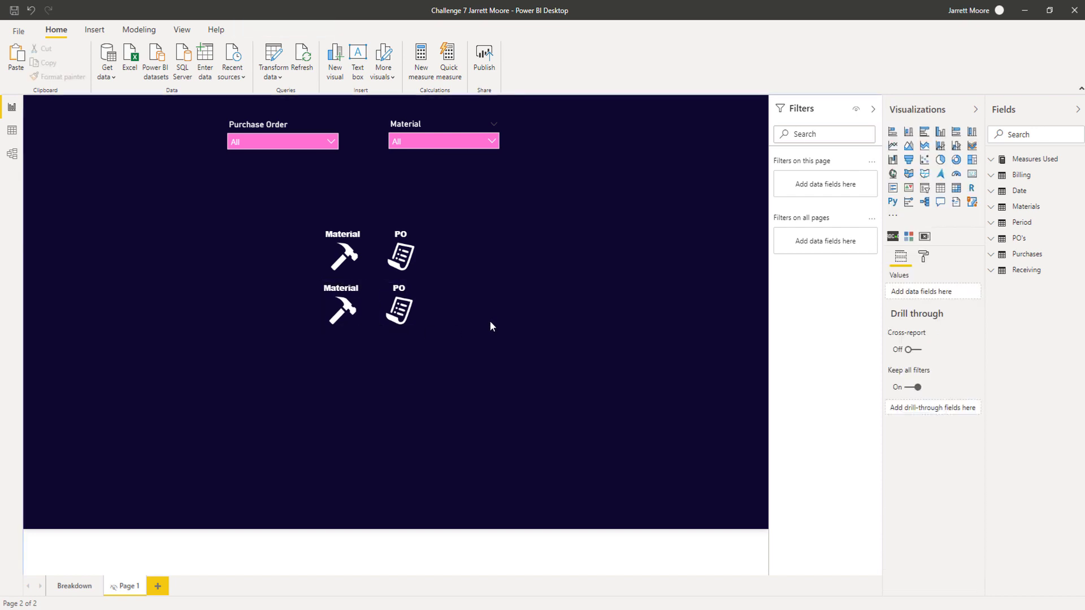
- Check the original Material icon's format settings and return to the Breakdown page to examine its toggle images
click(344, 256)
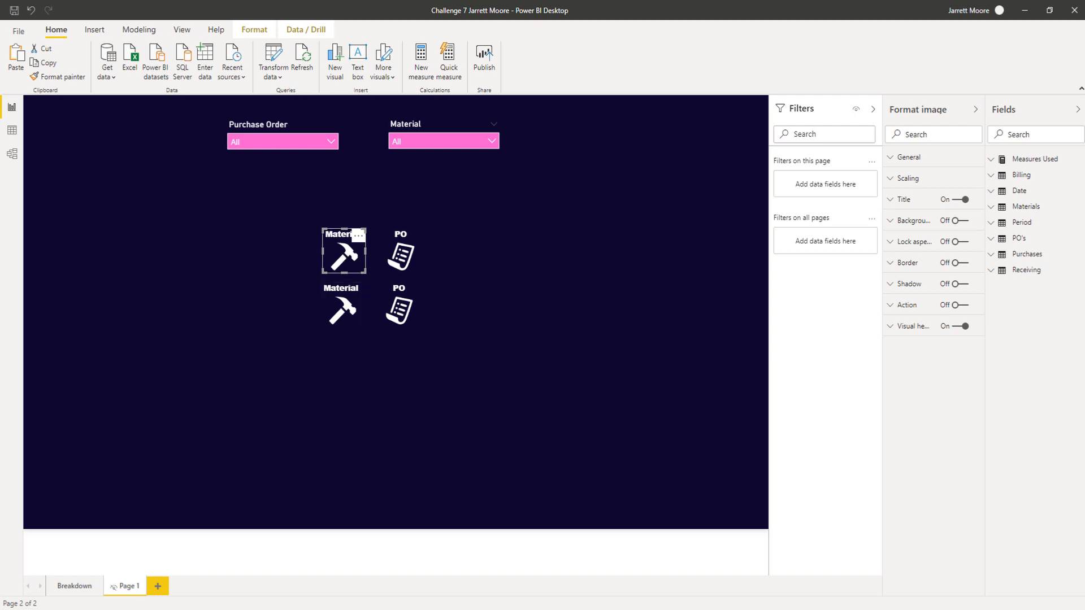
click(75, 586)
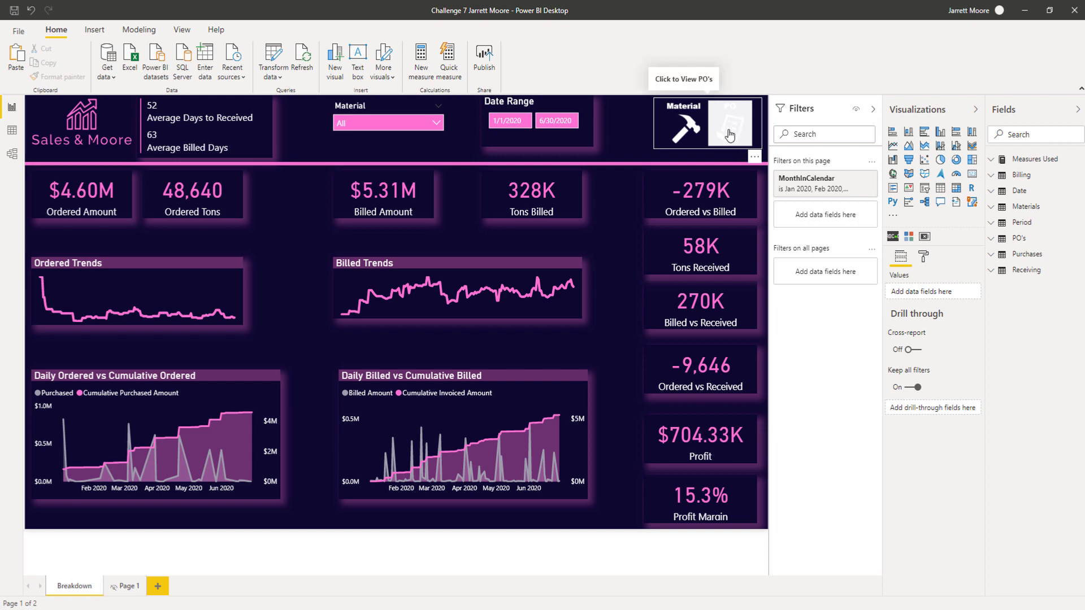
- Return to Page 1 and turn on a white background with 7% transparency for the upper Material icon
click(127, 586)
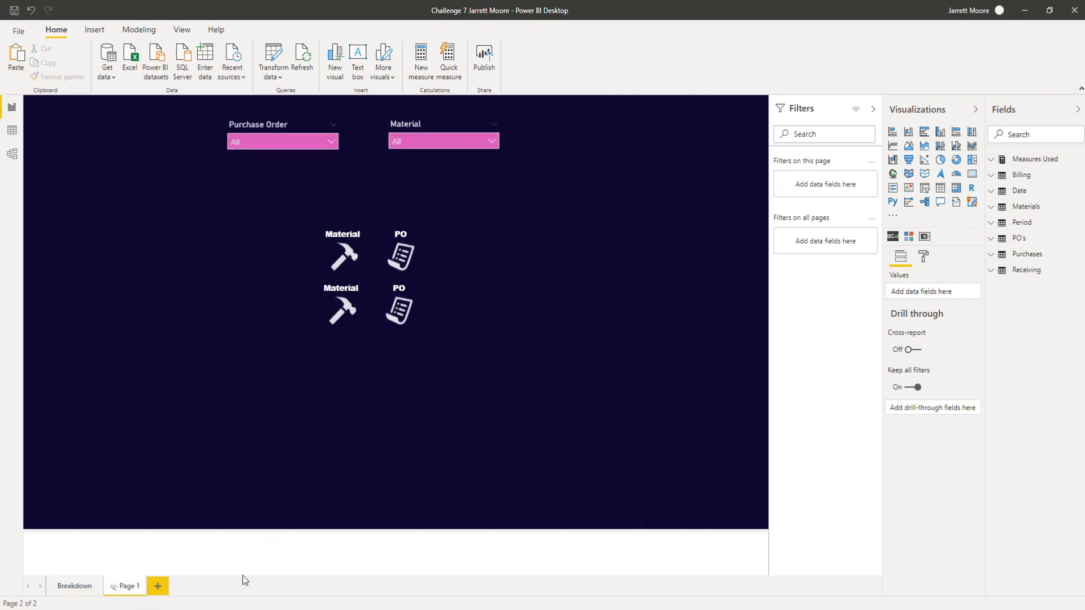
click(333, 243)
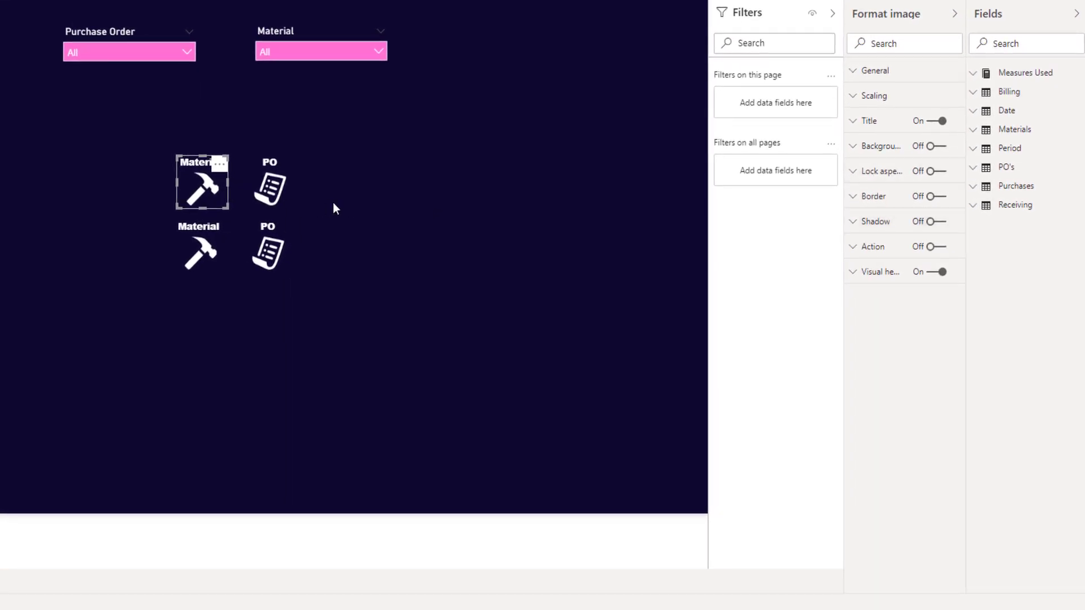
click(934, 146)
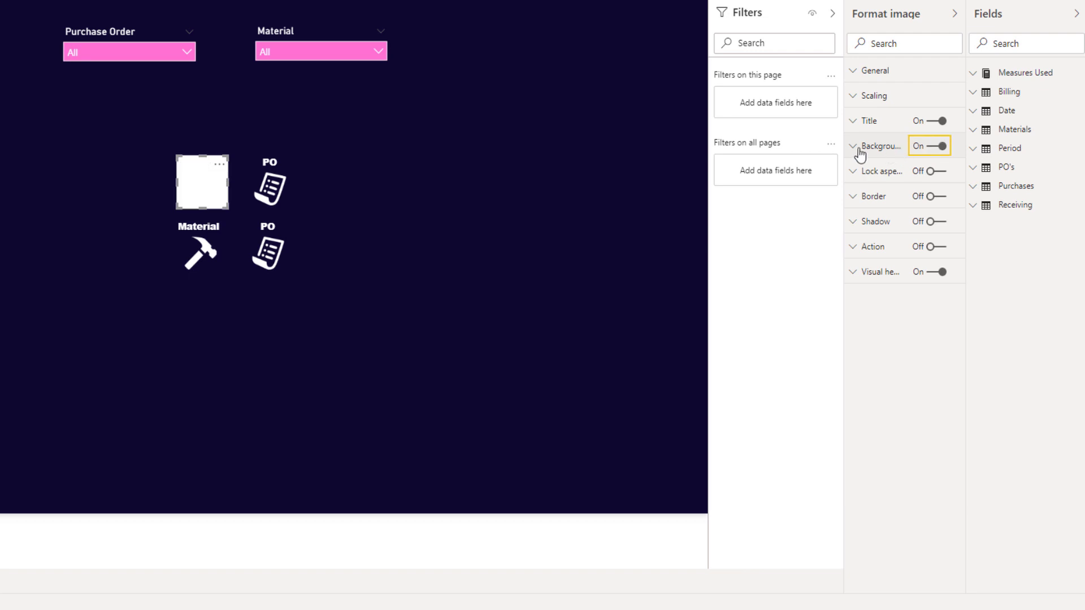
click(856, 148)
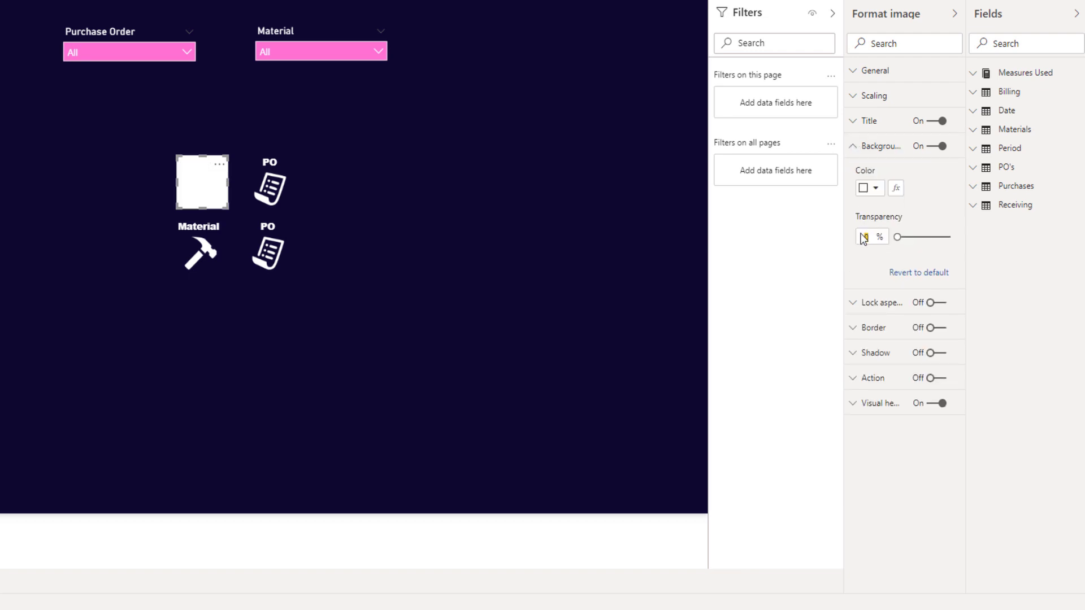
text(10)
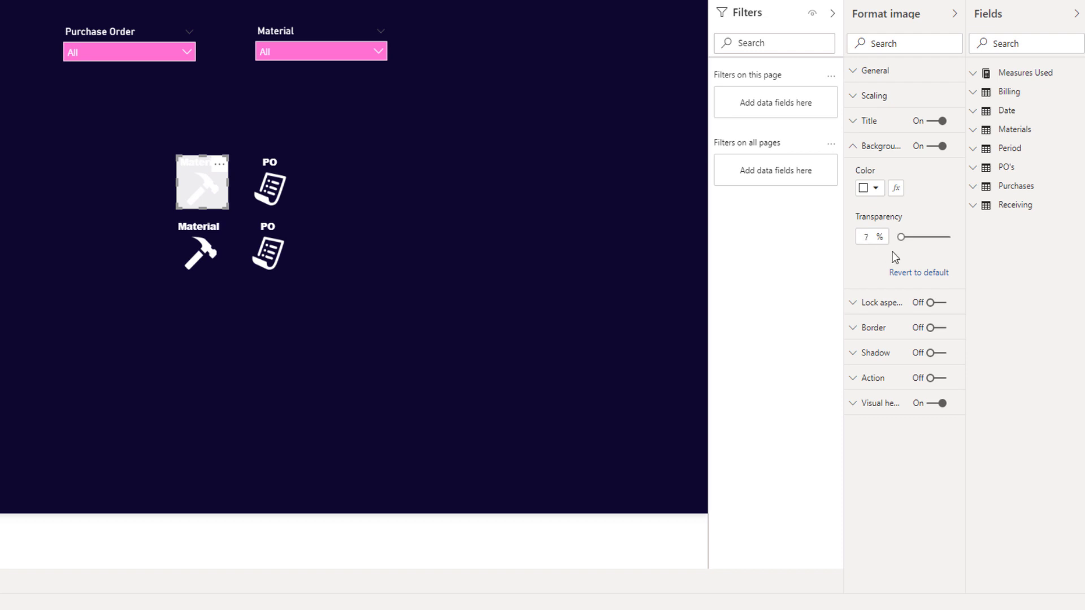
- Turn on the background of the lower PO icon and set its transparency to 7%
click(256, 248)
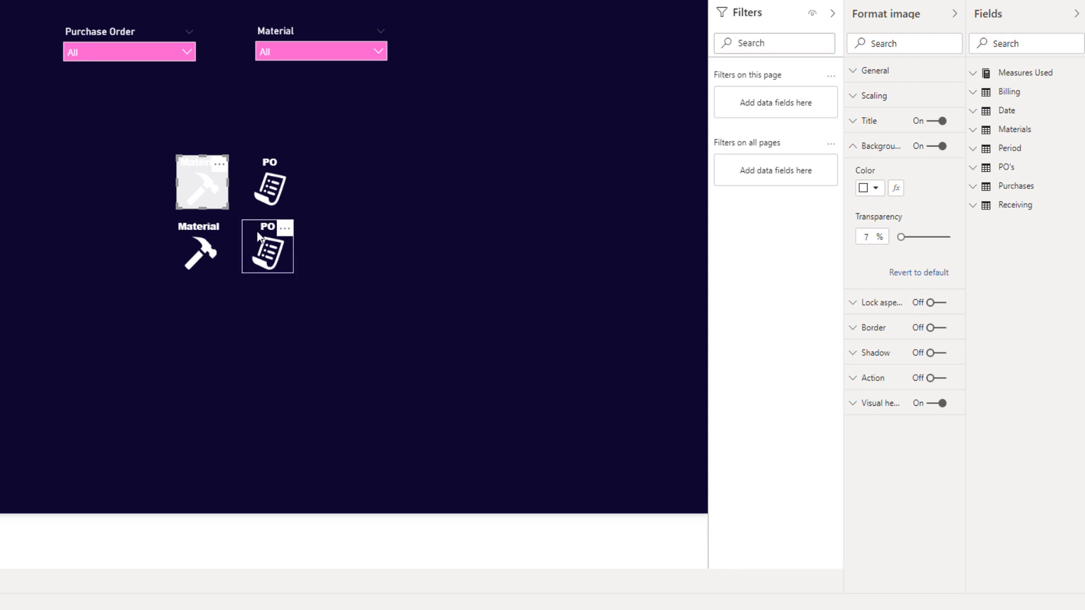
click(927, 148)
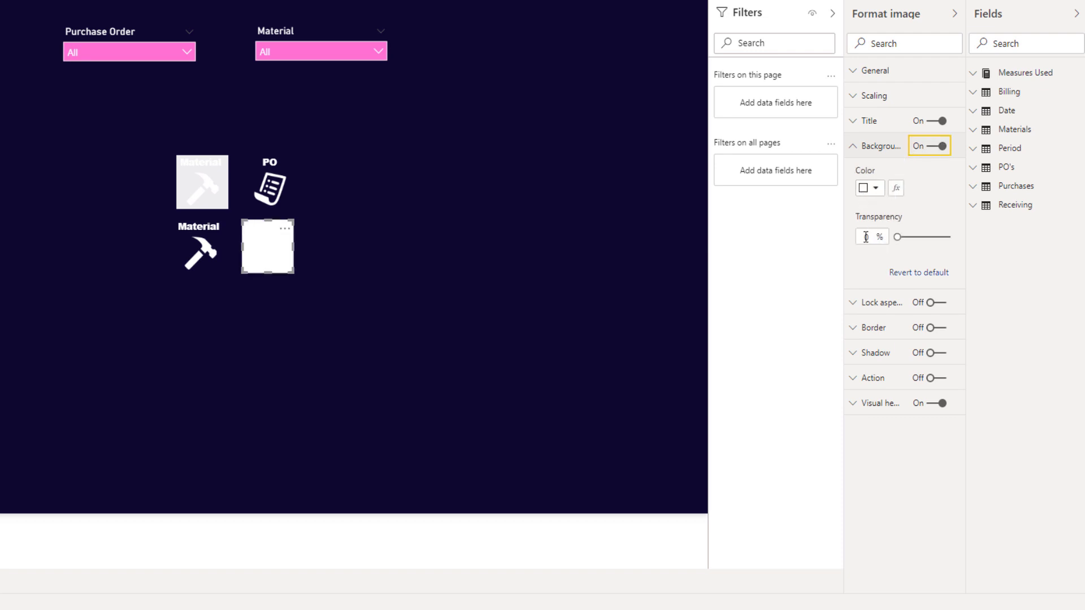
drag(874, 237, 859, 235)
text(7)
click(258, 251)
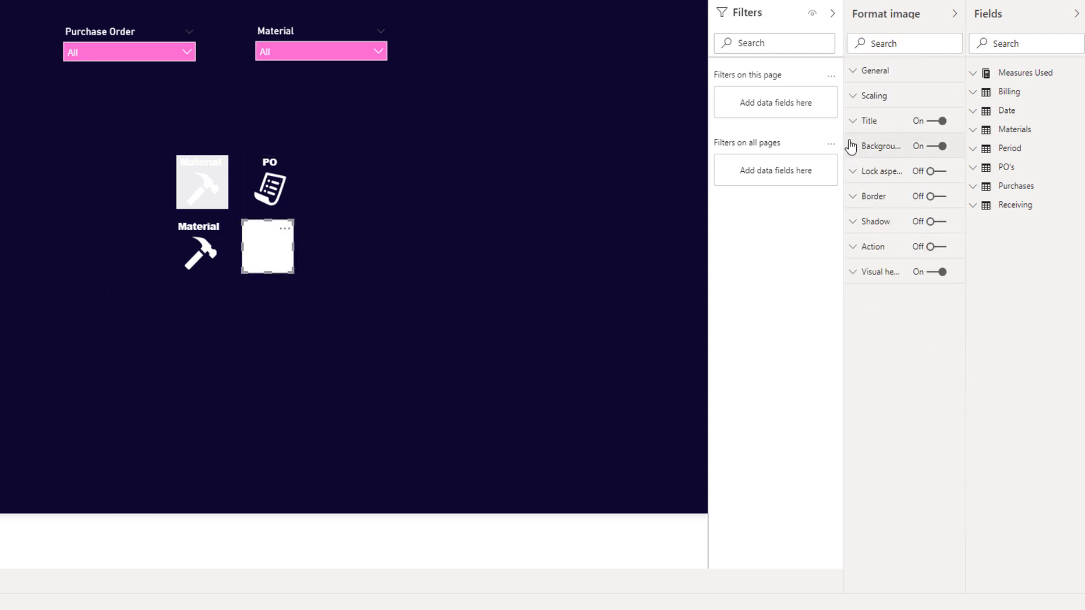
click(853, 145)
double_click(861, 237)
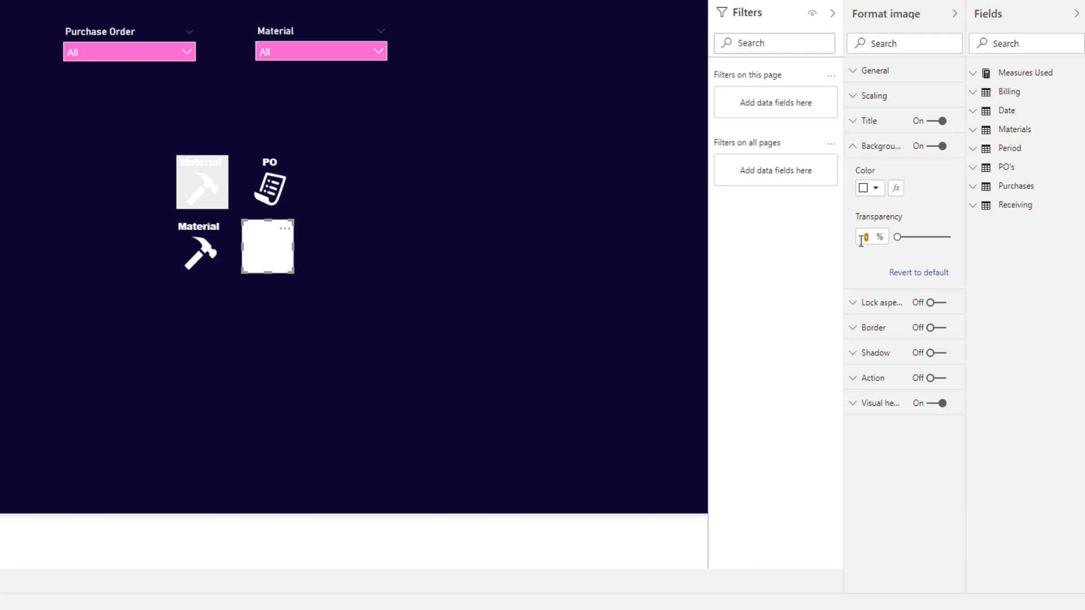
text(7)
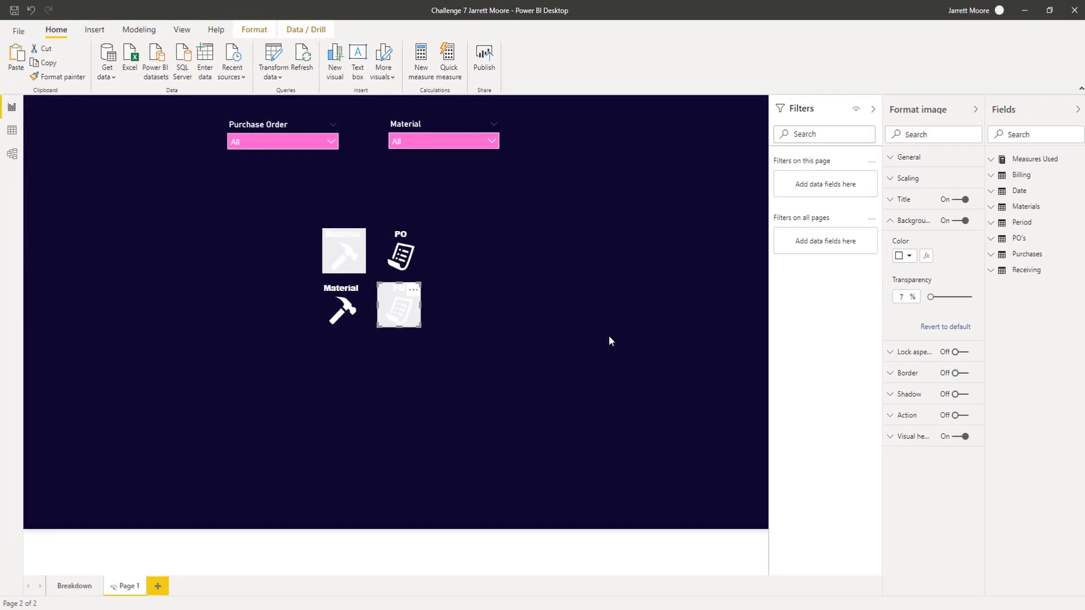
click(609, 340)
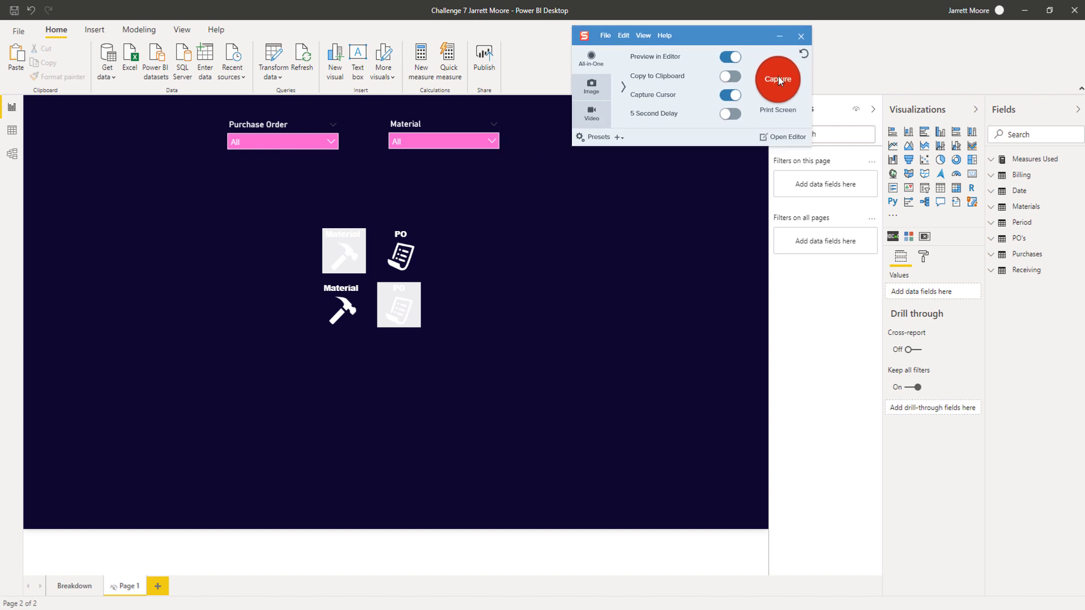
- Try a screen capture of the upper Material and PO icon pair as one image, then dismiss the capture tool
click(774, 81)
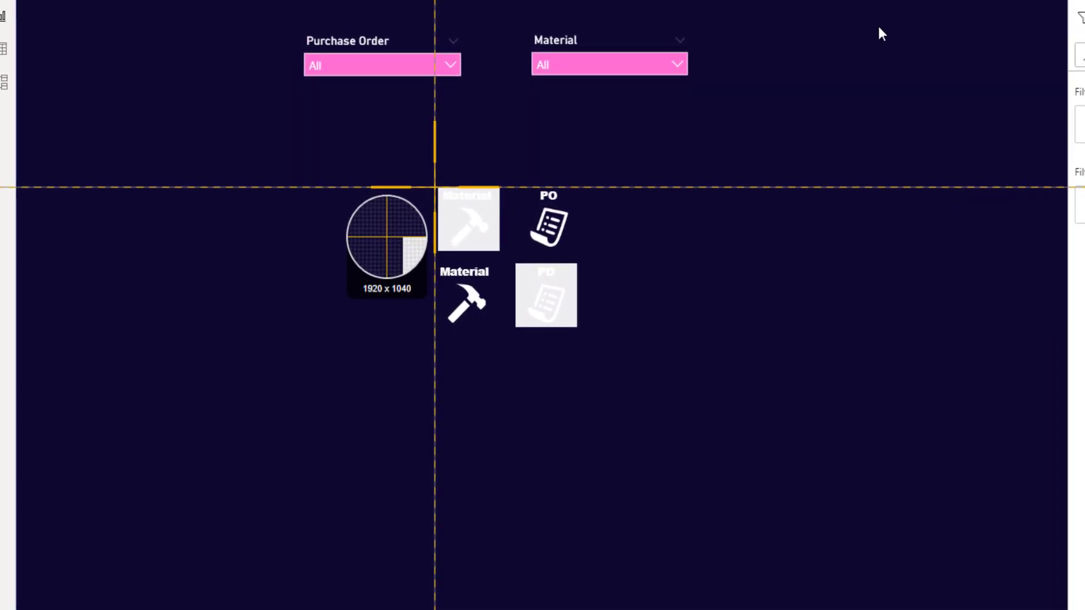
drag(321, 228, 335, 229)
drag(455, 189, 581, 252)
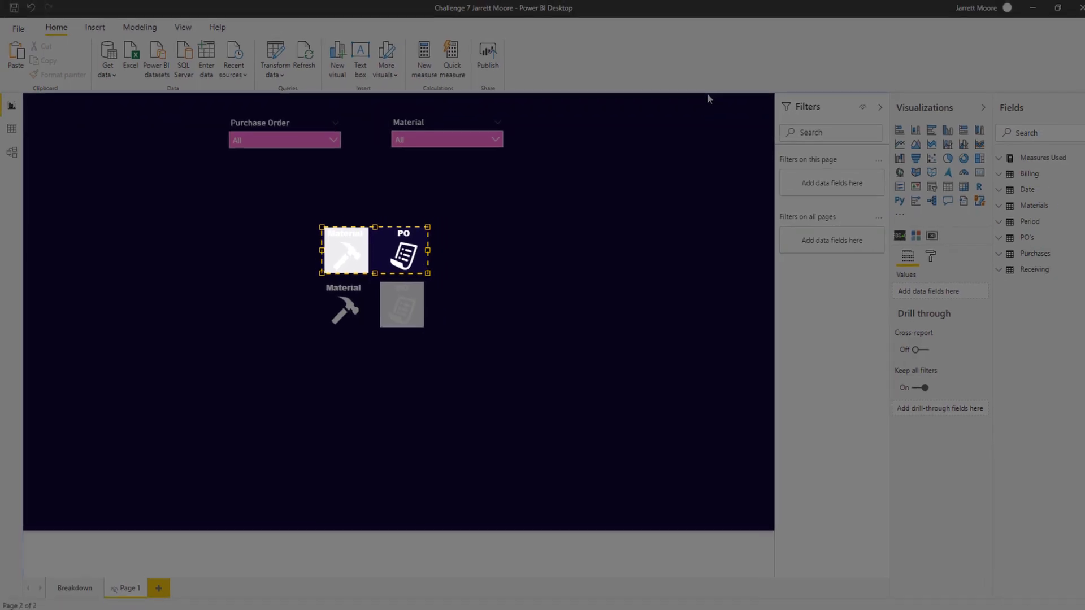
click(234, 298)
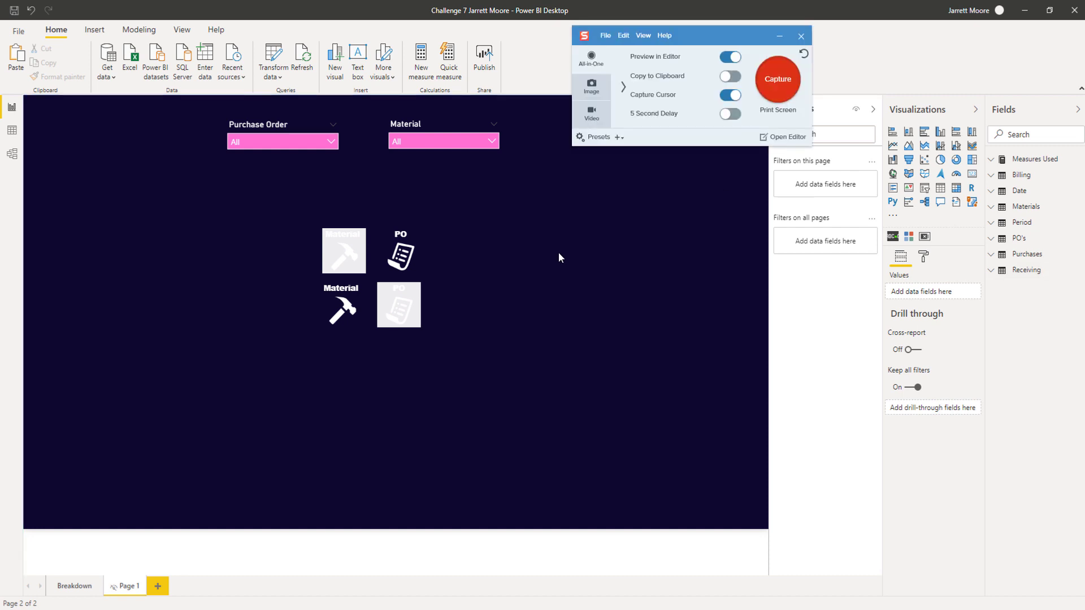
click(599, 290)
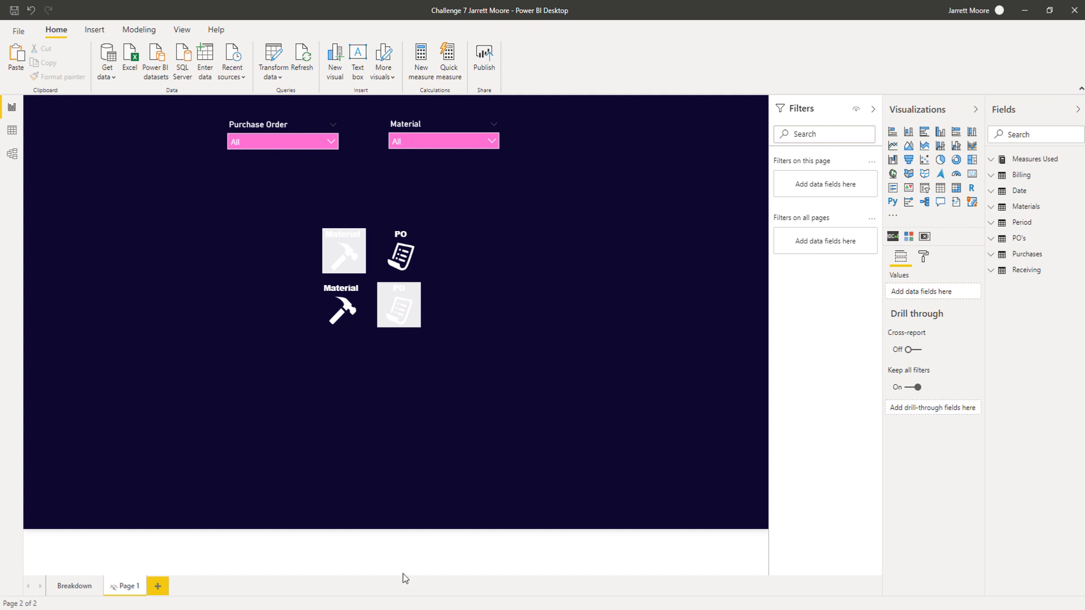
- Switch to File Explorer and preview the Material Yes and PO Yes images in the Challenge 7 folder
key(alt+Tab)
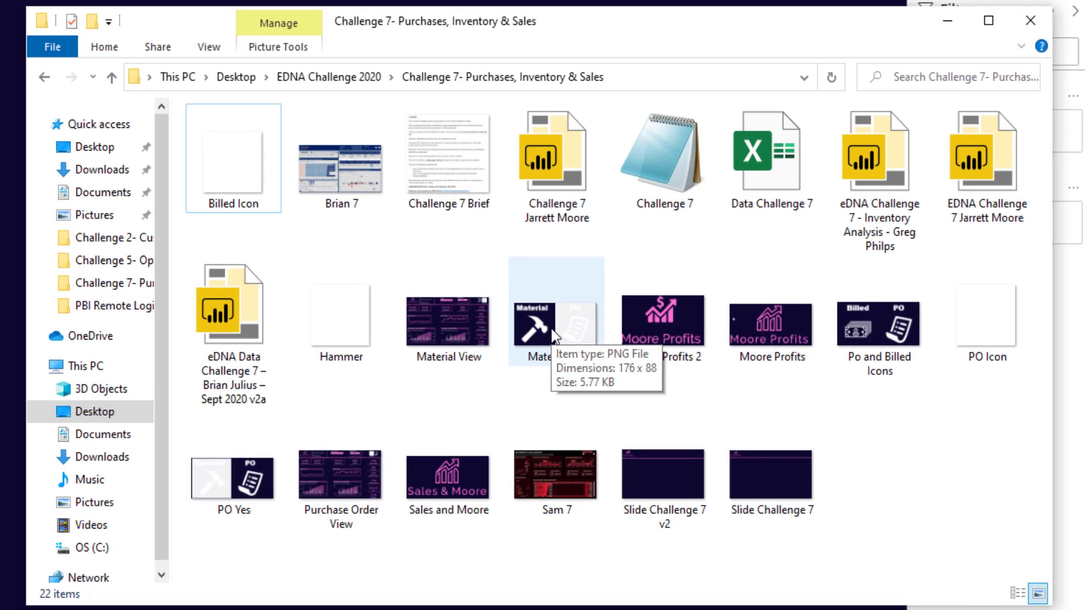
click(553, 336)
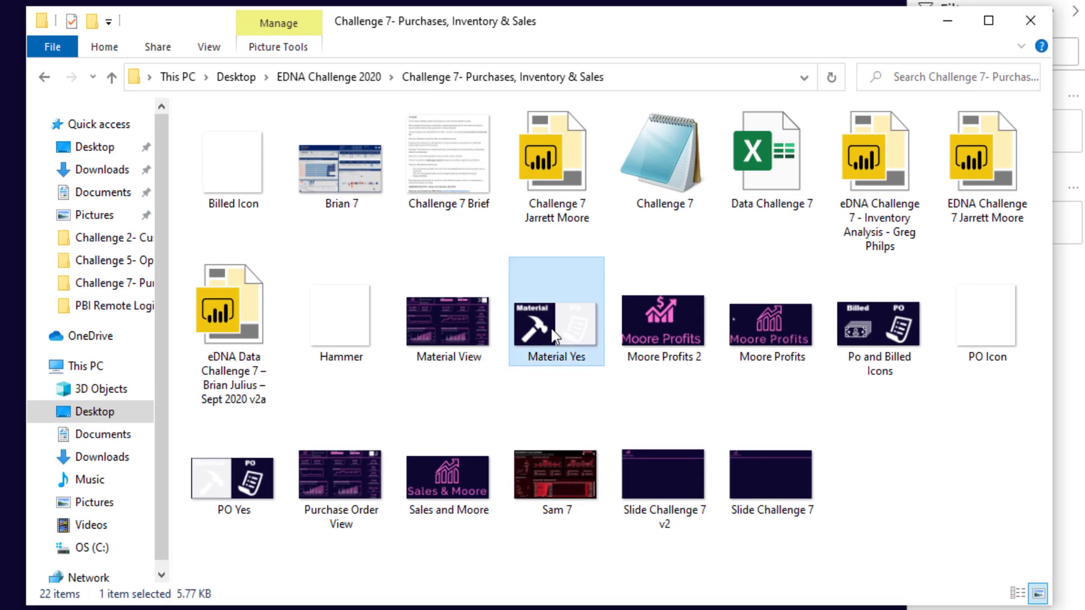
double_click(554, 336)
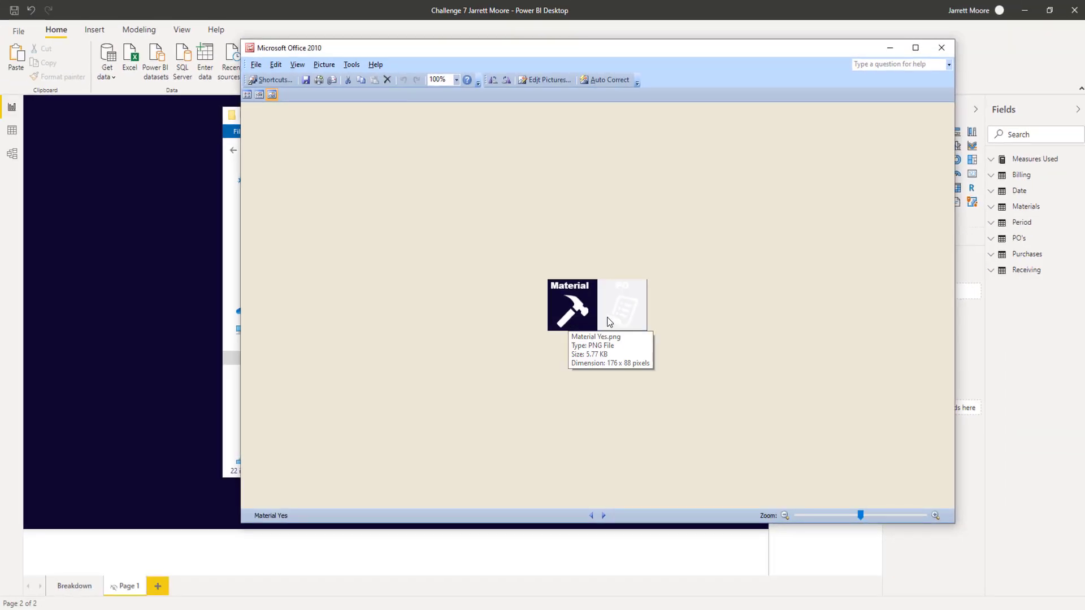
click(942, 47)
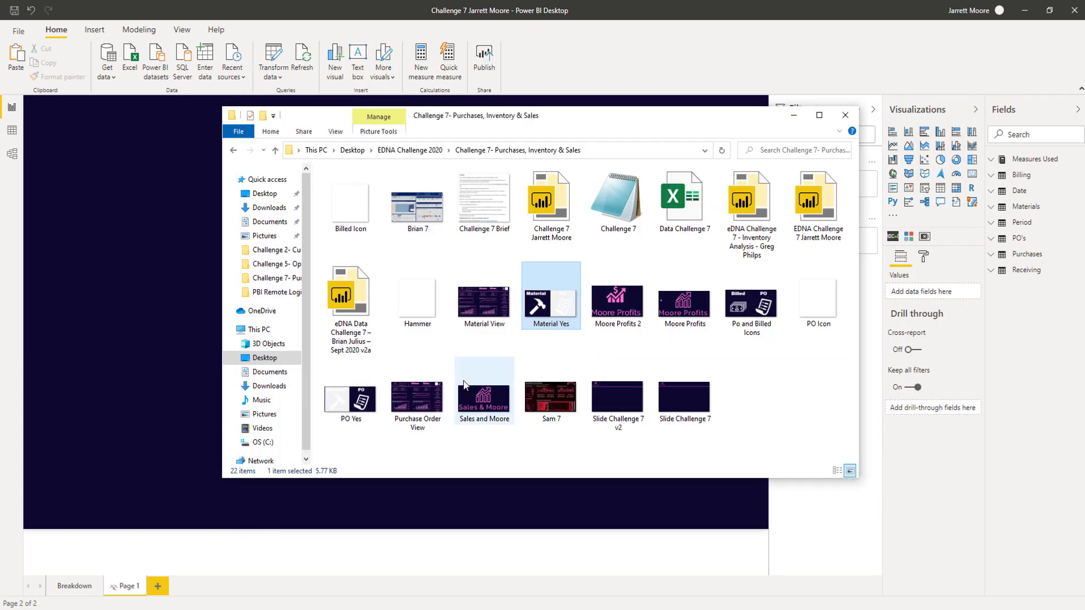
double_click(355, 407)
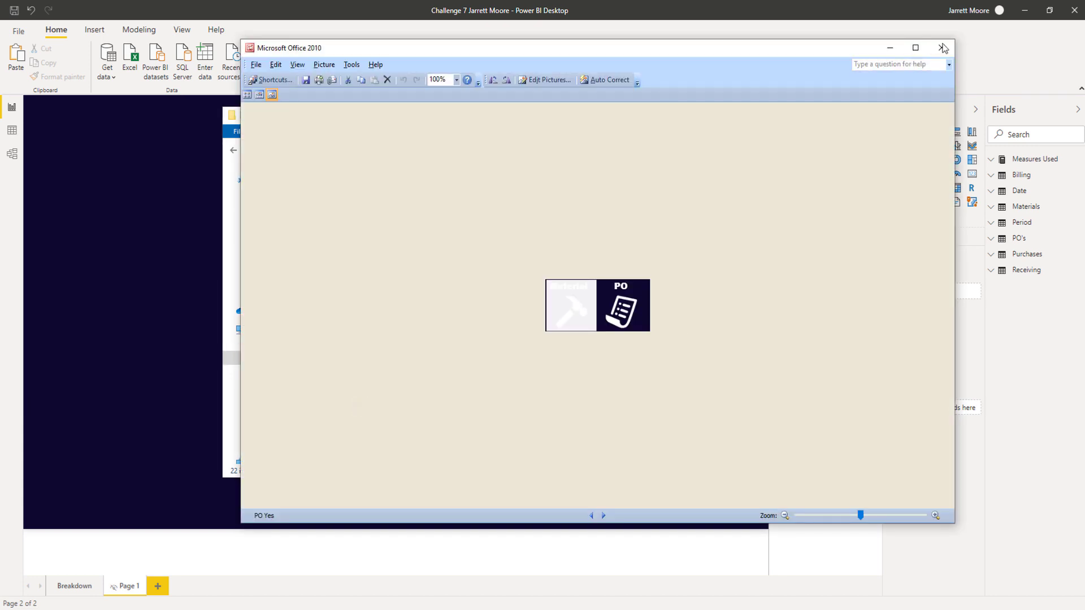
click(942, 47)
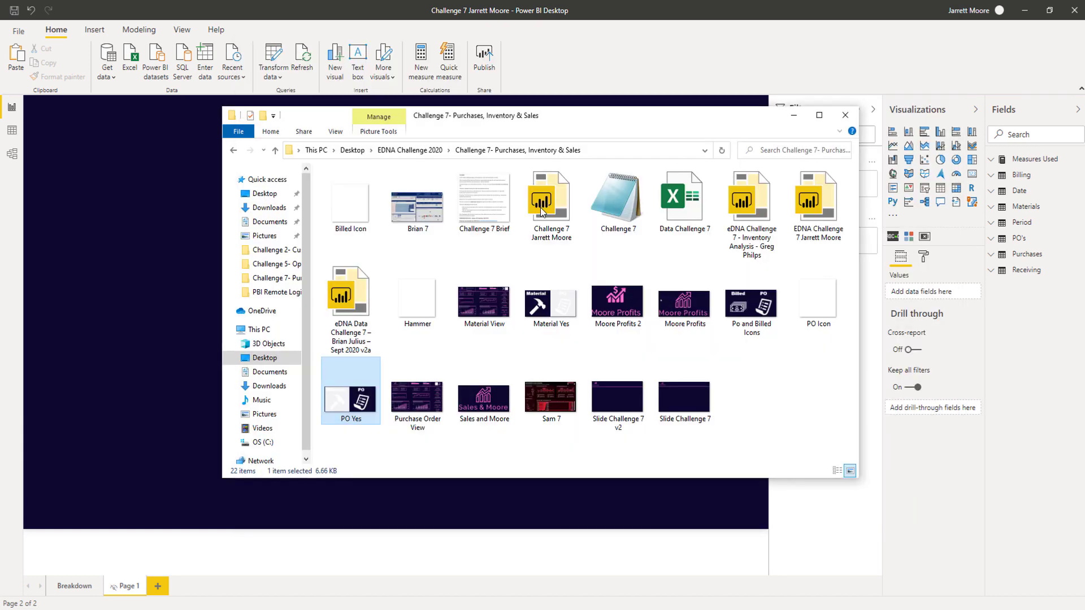
click(794, 118)
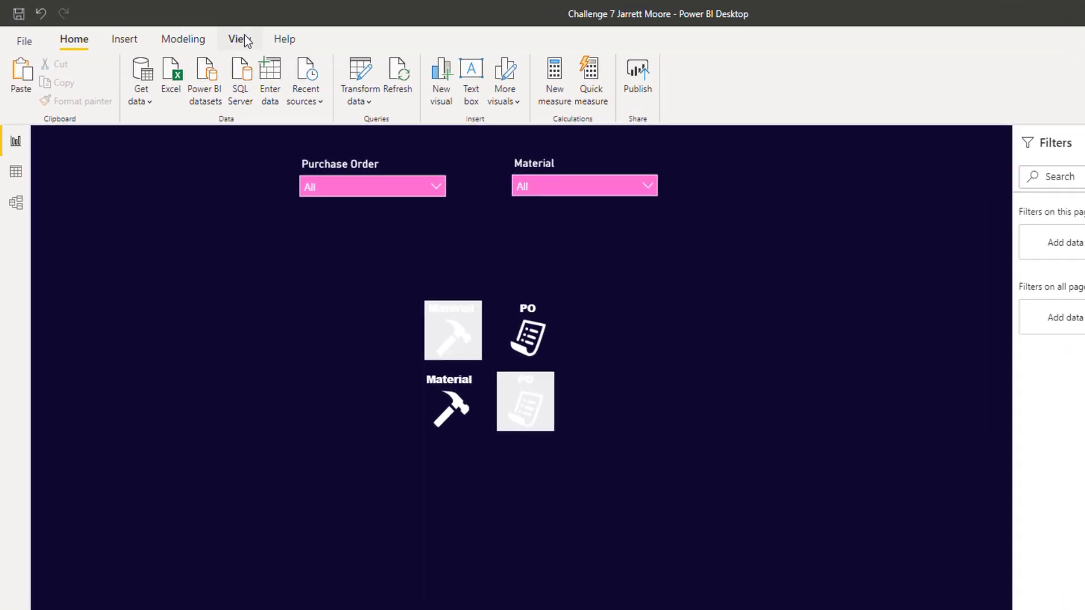
- Insert the PO Yes image from the Challenge 7 folder onto Page 1
click(240, 38)
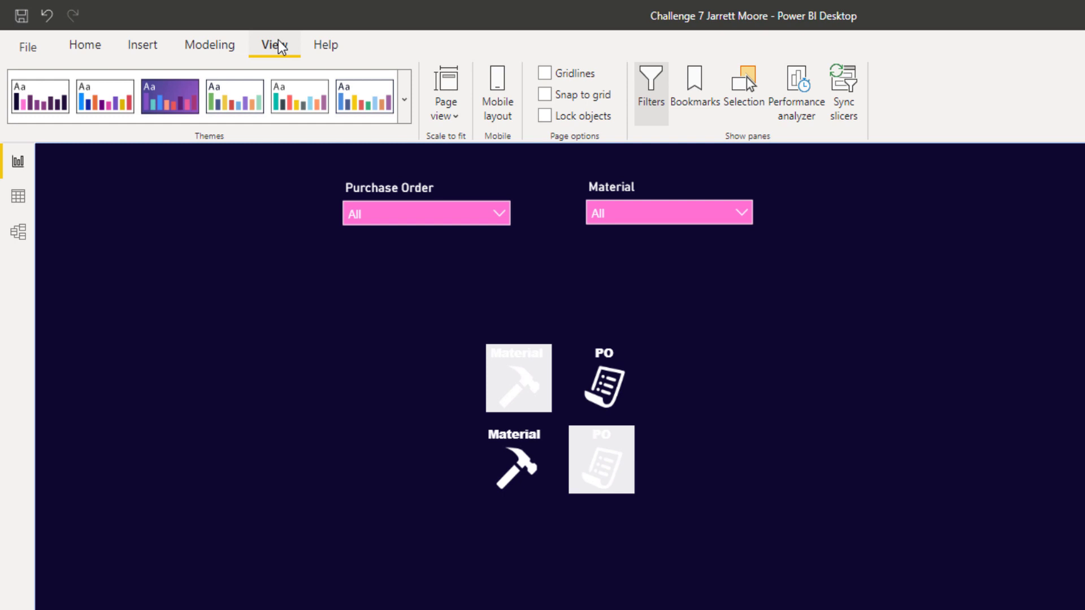
click(208, 45)
click(141, 44)
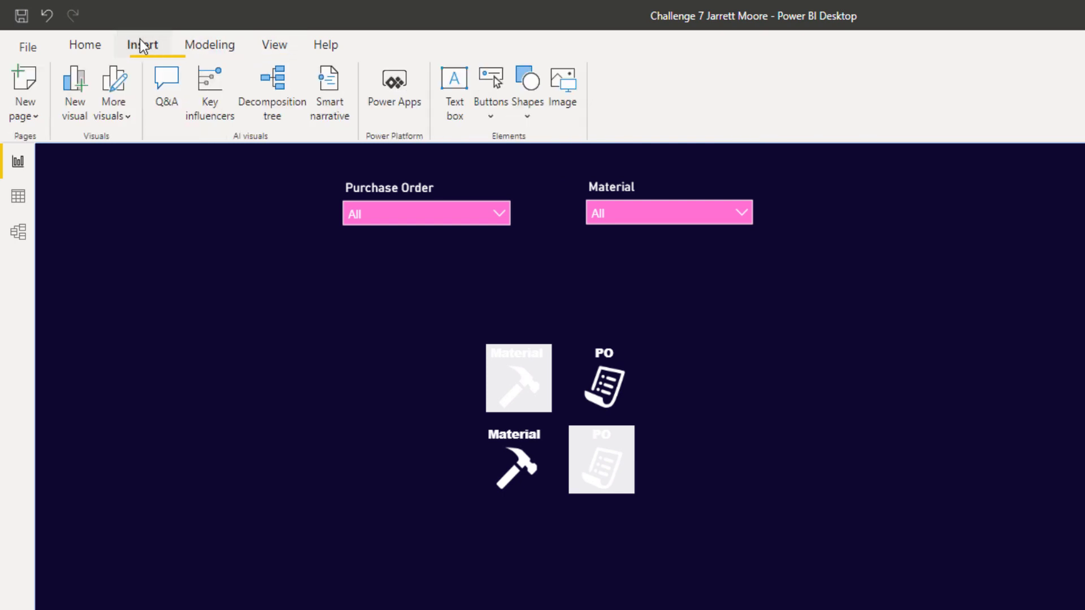
click(564, 100)
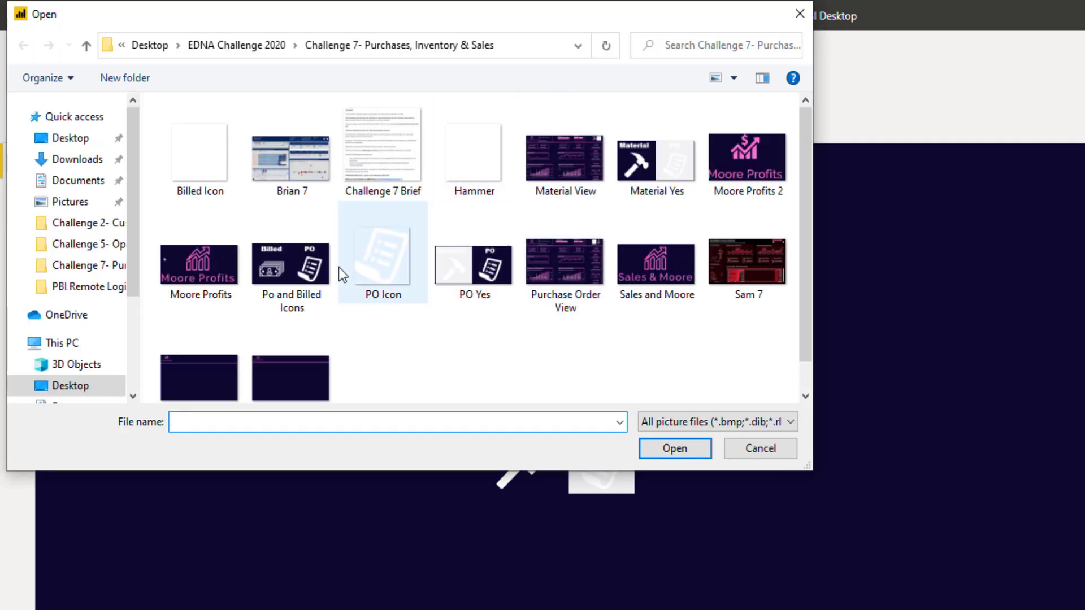
click(473, 265)
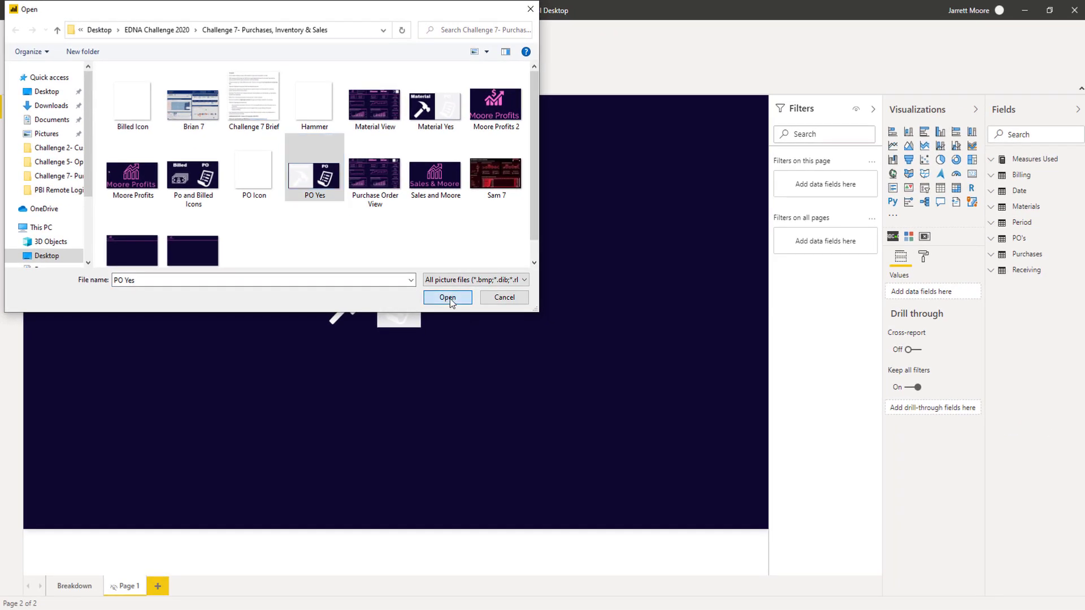
click(450, 298)
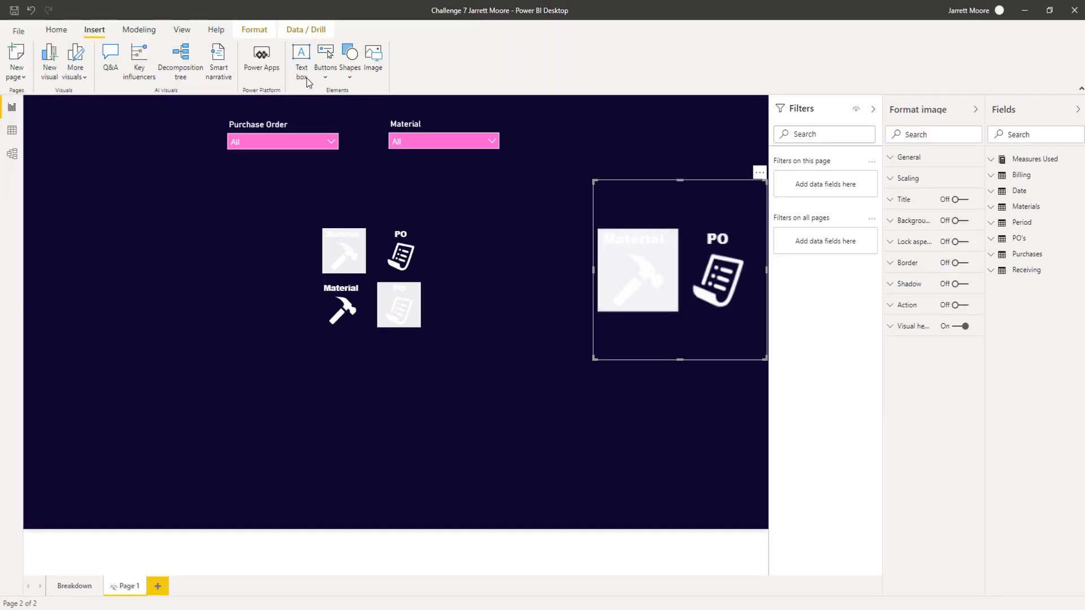
- Insert the Material Yes image onto Page 1 and place it below the PO Yes image
click(373, 57)
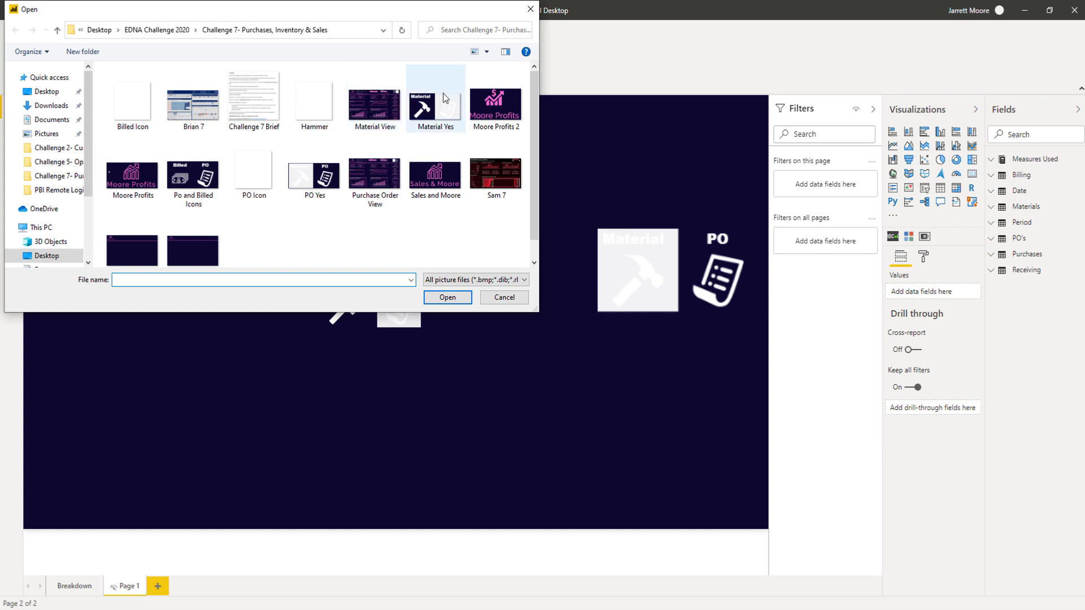
click(431, 109)
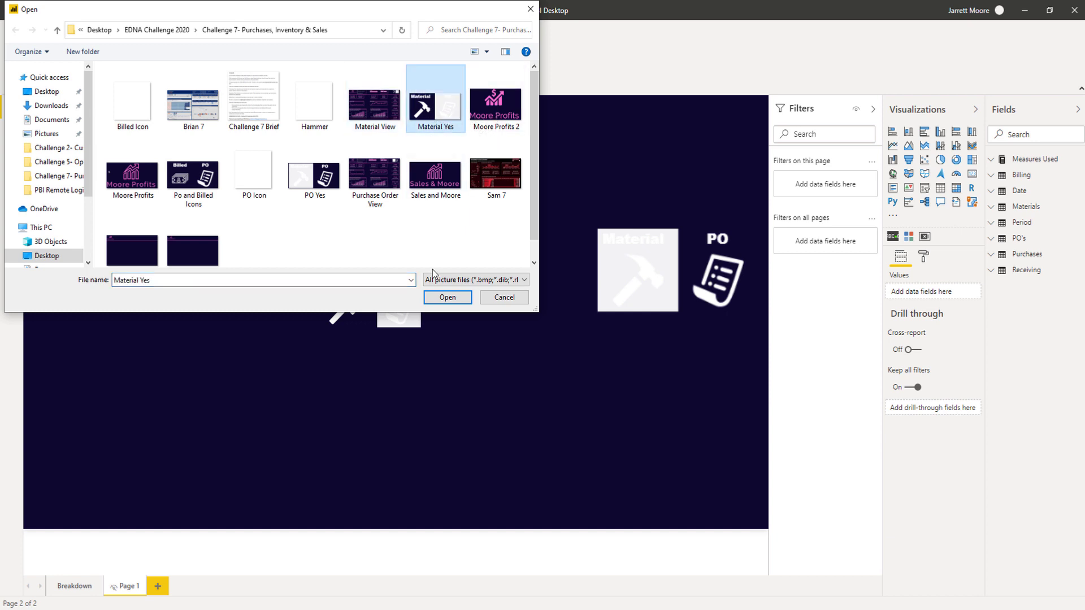
click(446, 298)
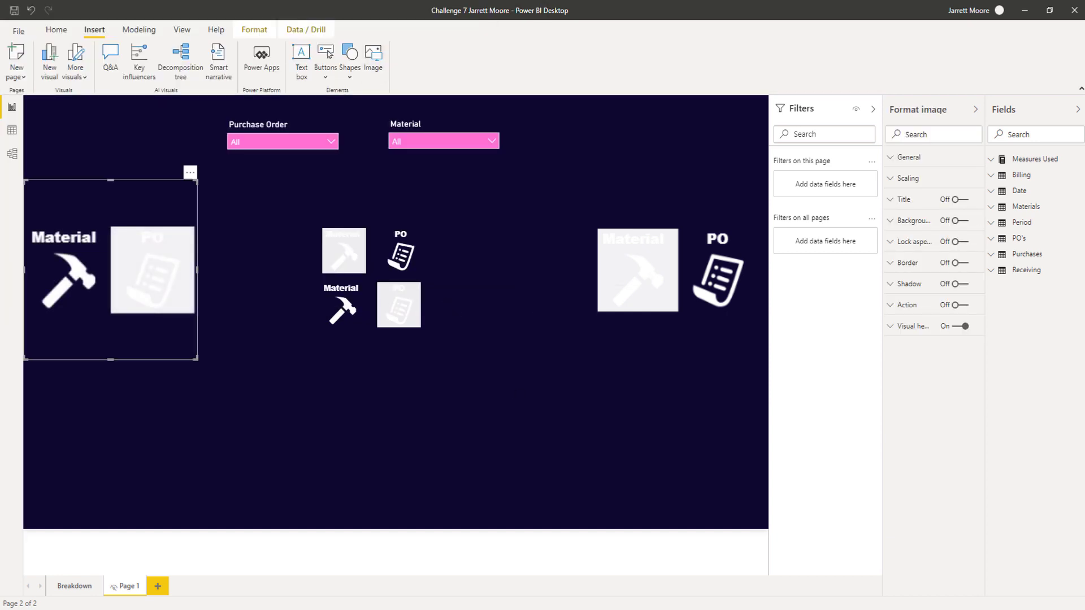
- Resize the PO Yes image to a width of 187 and a height of 86
click(610, 267)
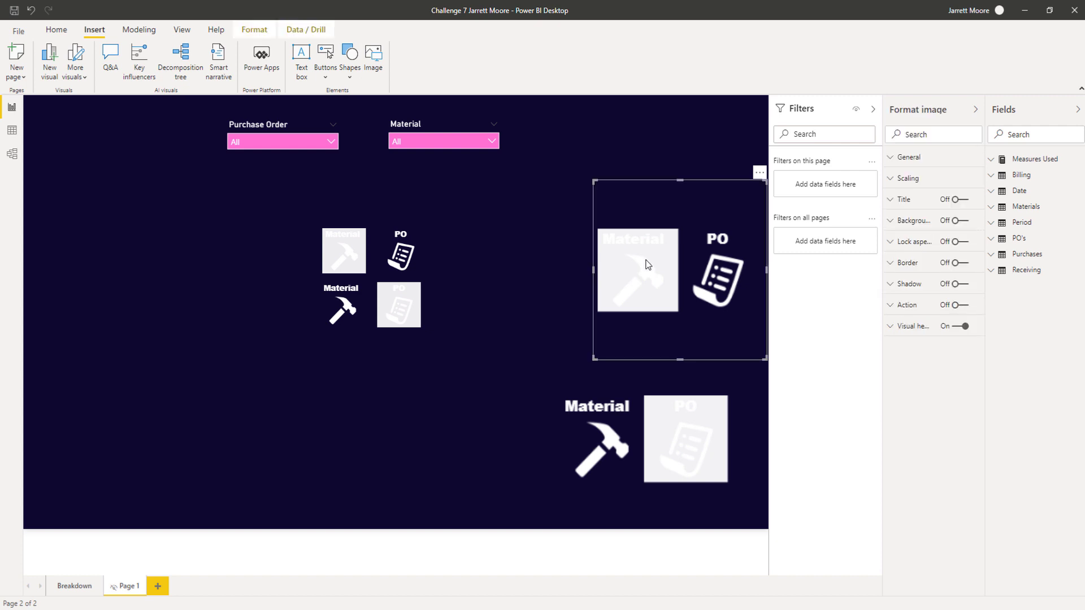
click(894, 158)
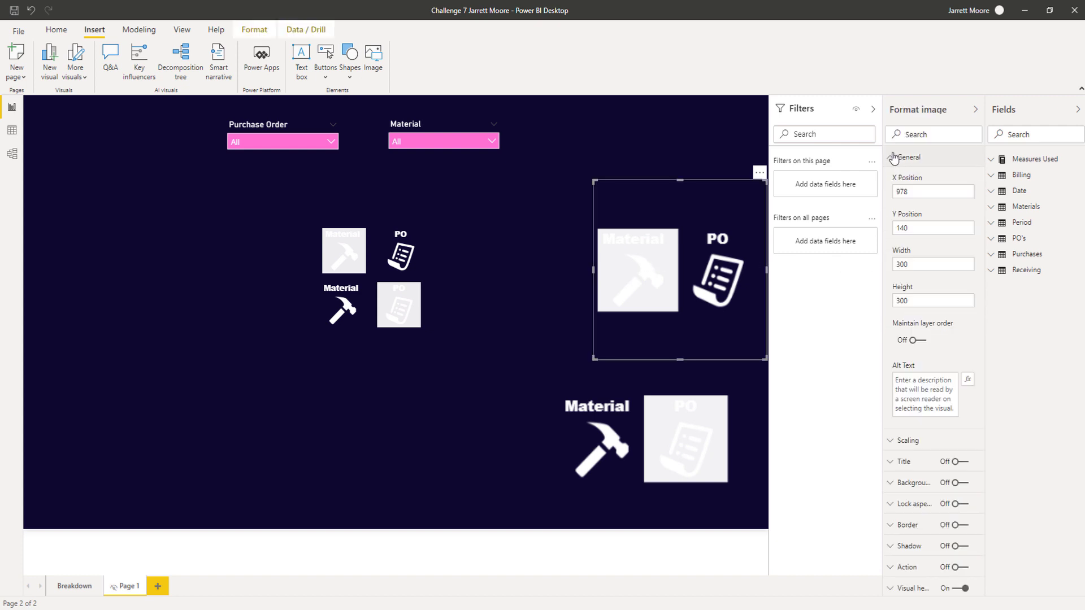
double_click(900, 264)
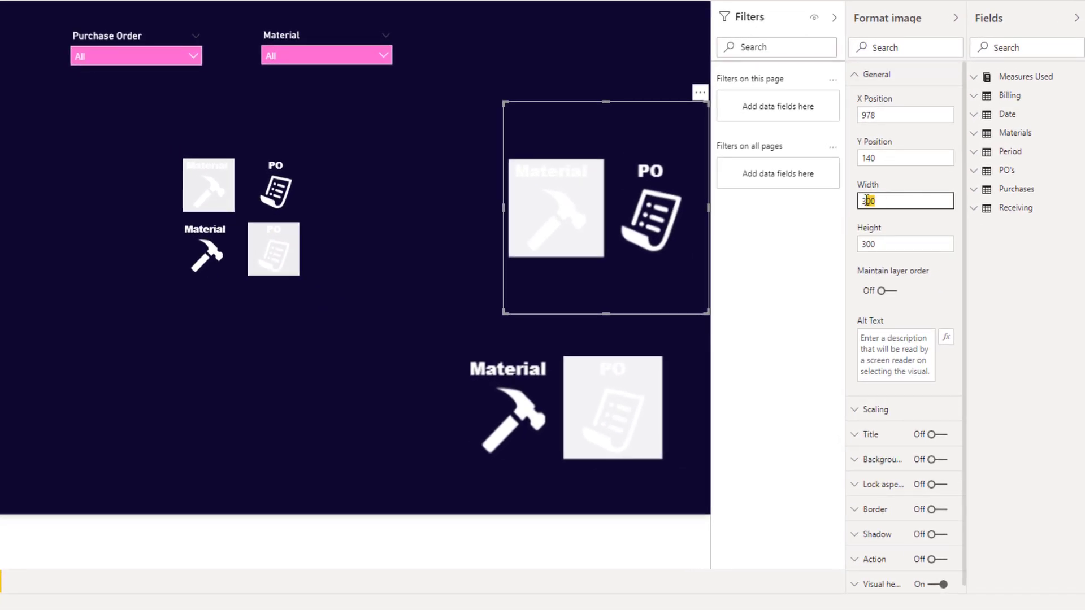
text(187)
key(Return)
double_click(869, 243)
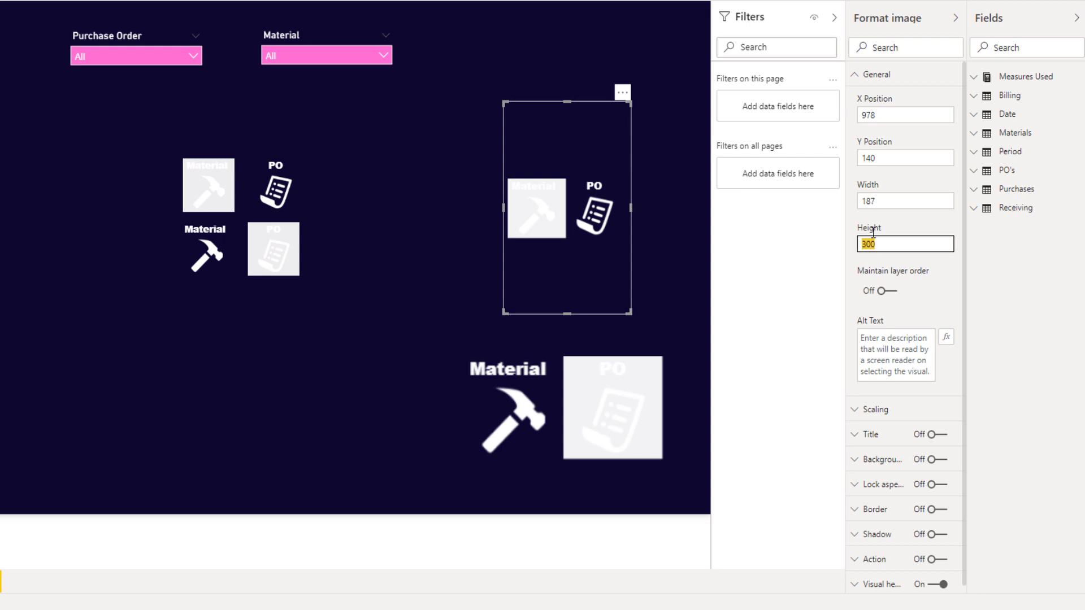
text(86)
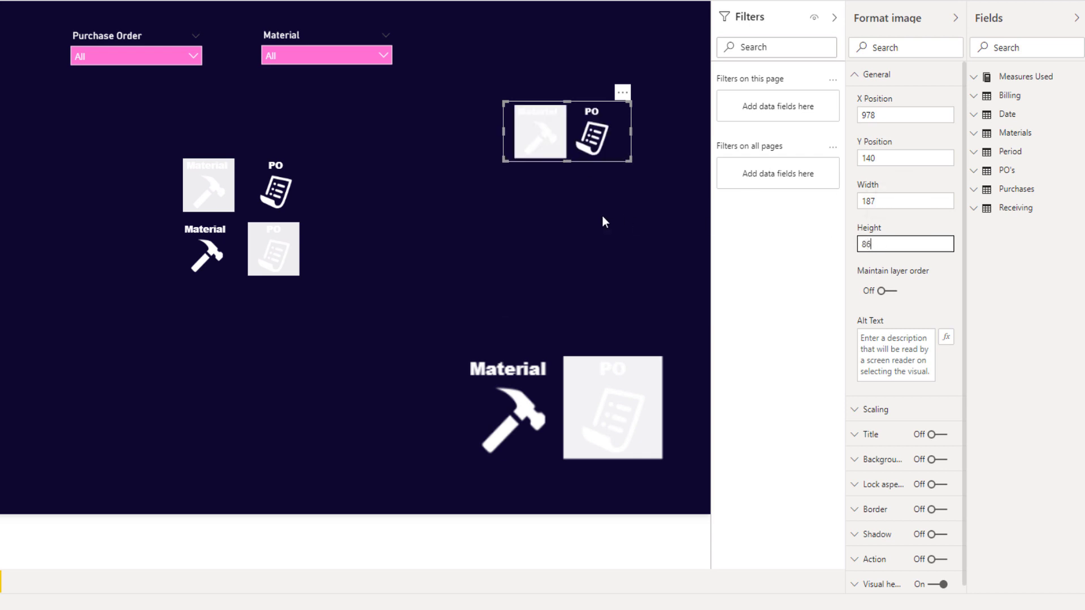
- Resize the Material Yes image to a width of 187 and the PO Yes image's height, and place it below that image
click(602, 216)
click(503, 369)
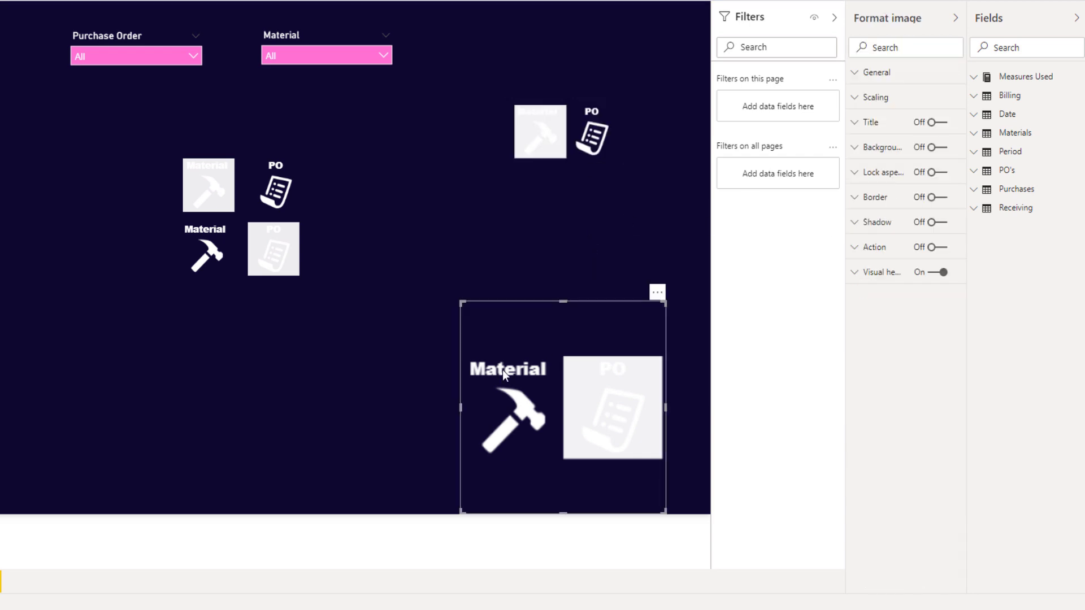
click(856, 74)
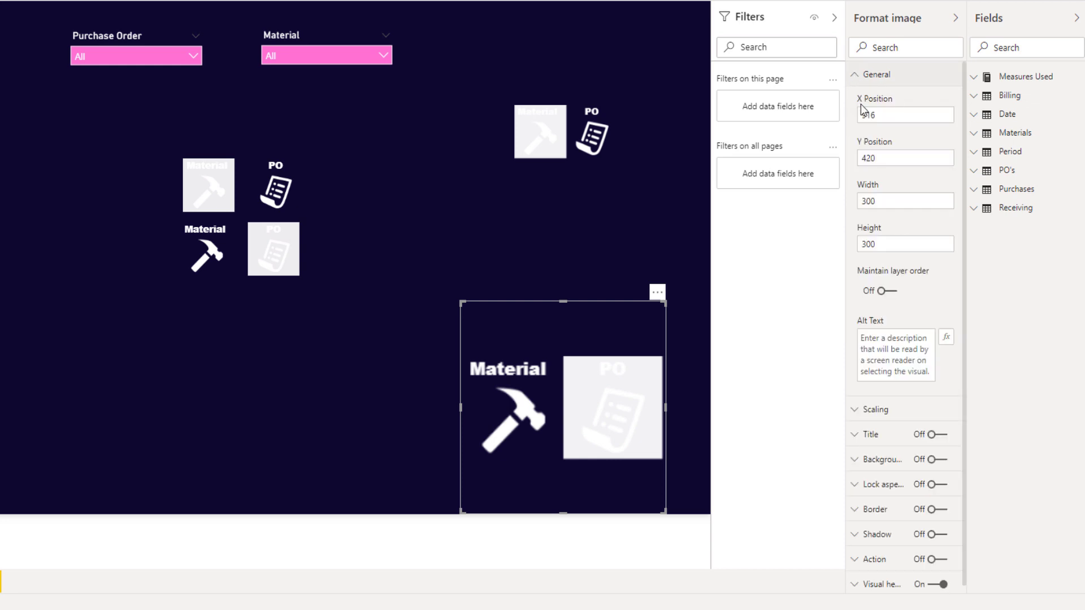
click(860, 201)
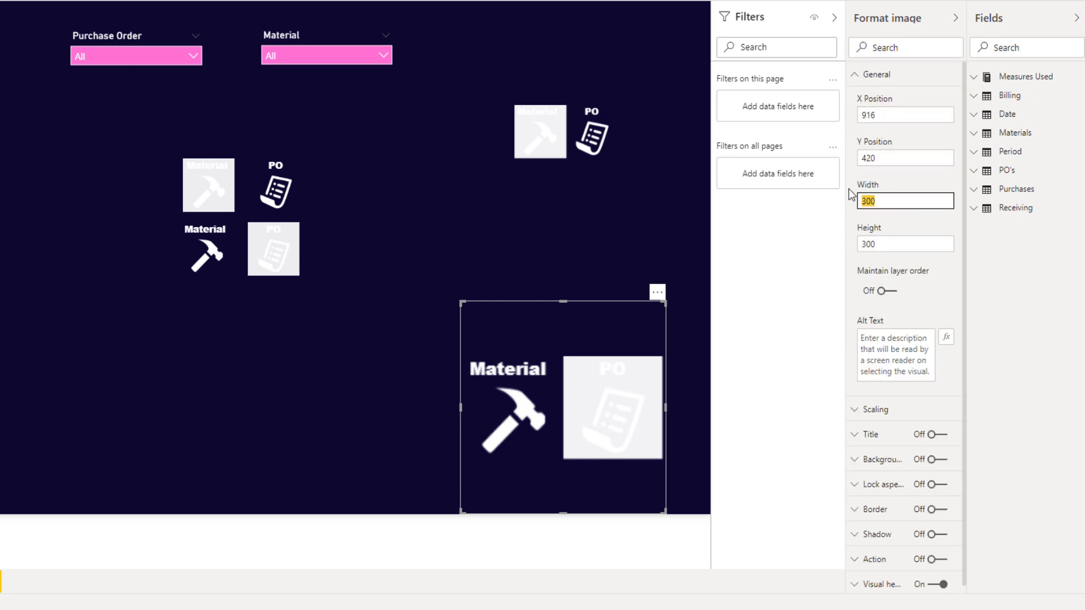
text(187)
key(Return)
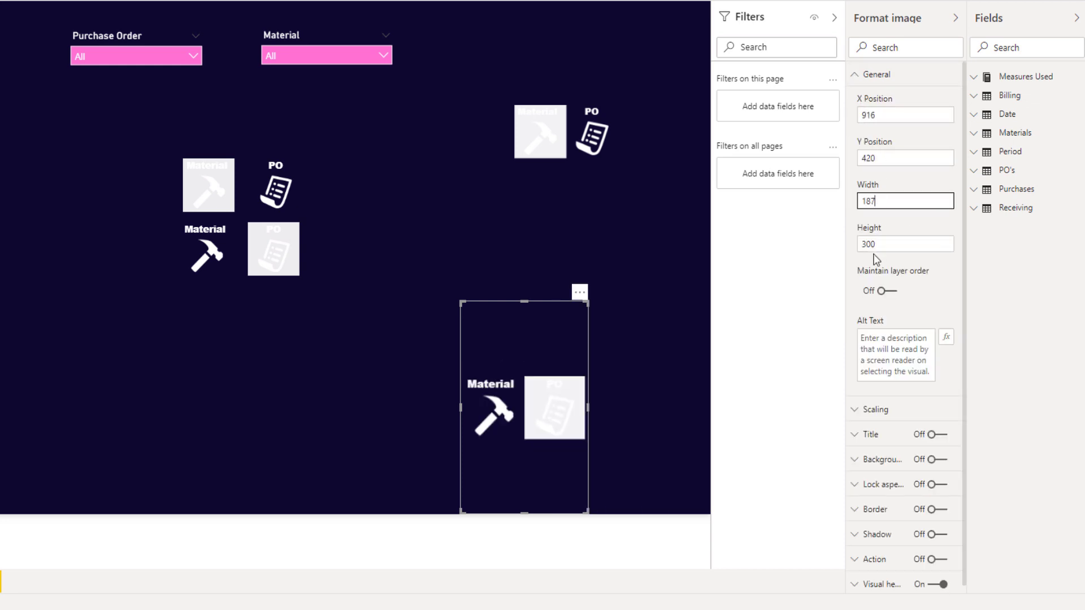
key(Tab)
text(3)
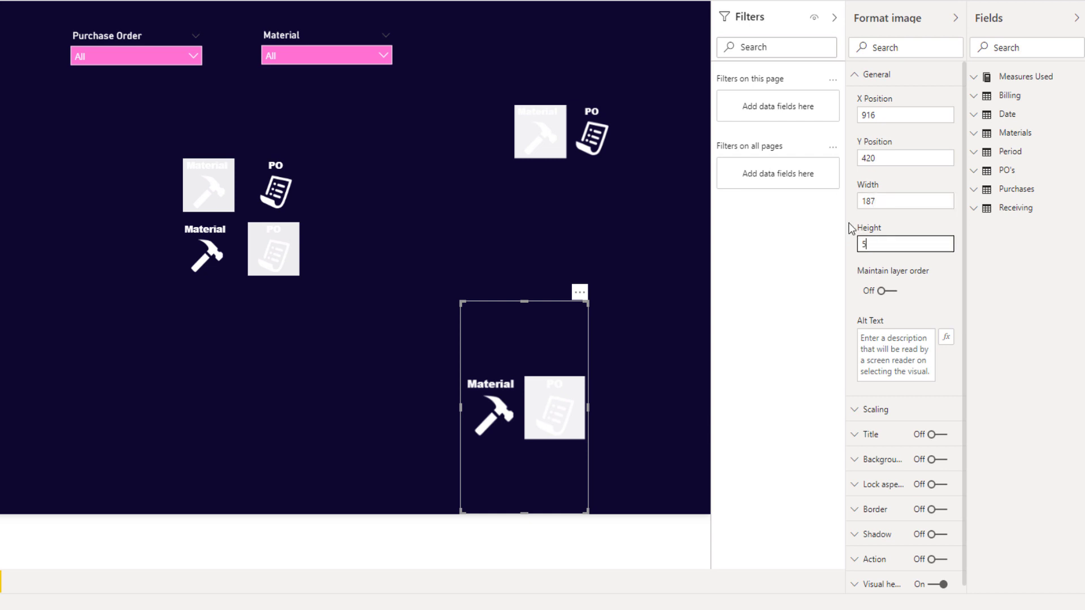
key(BackSpace)
key(Return)
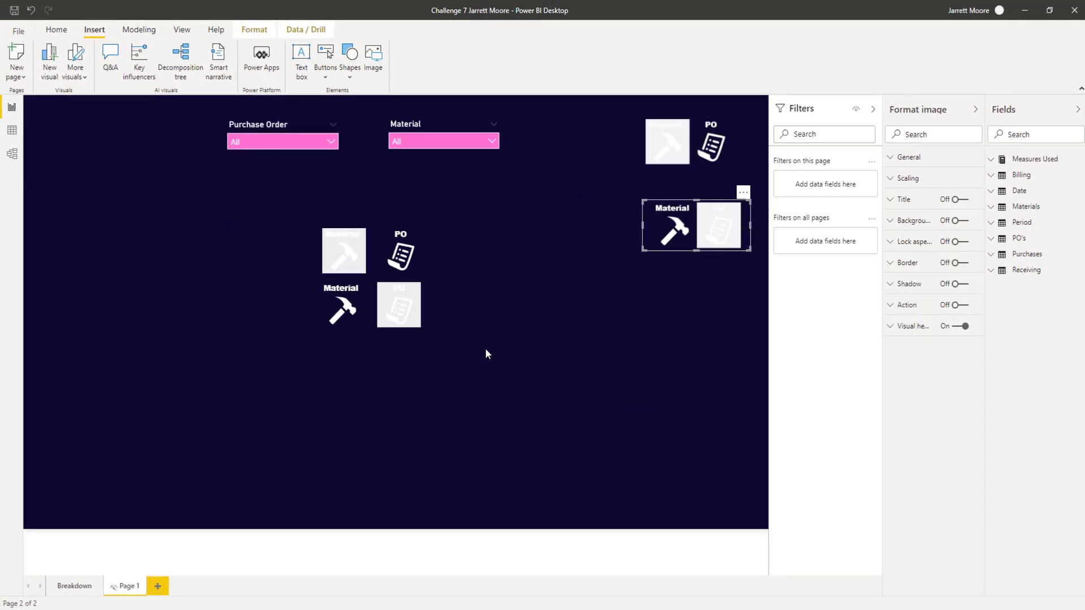
- Remove the four old separate Material and PO icon images from the middle of Page 1
click(359, 238)
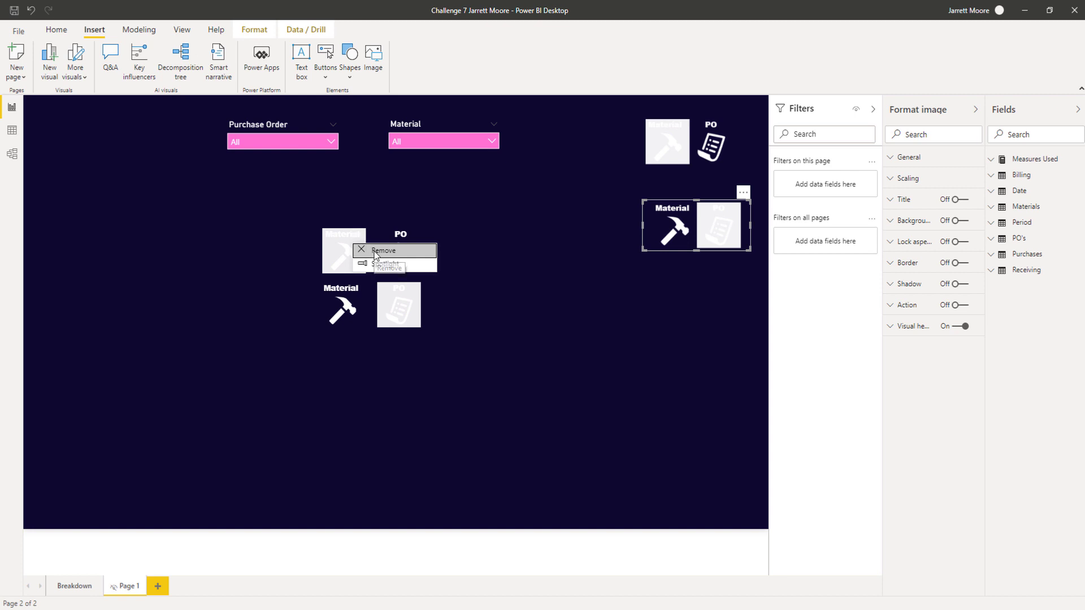
click(375, 252)
click(416, 237)
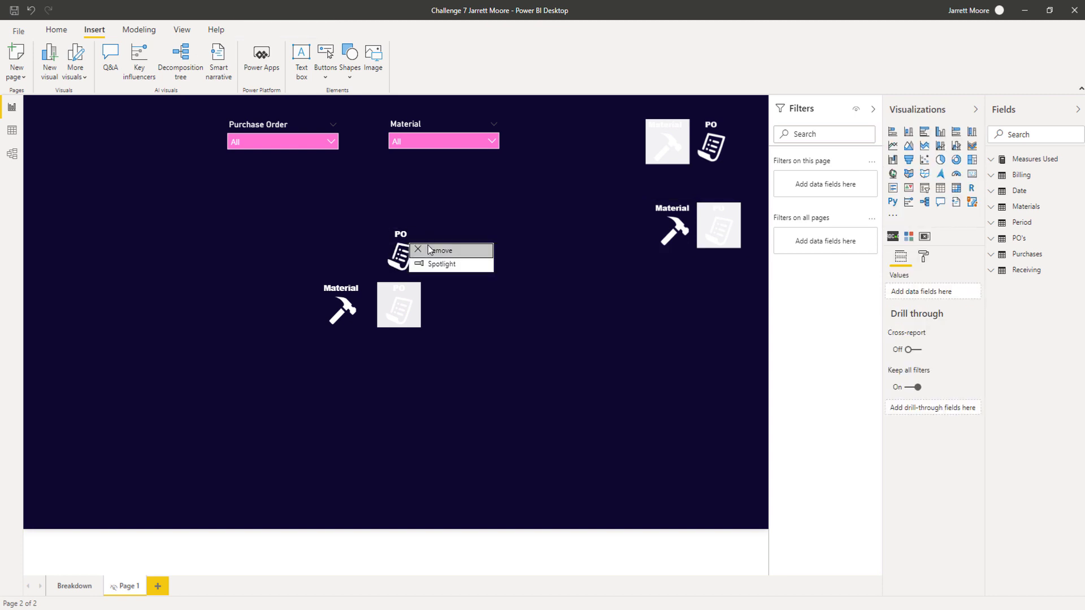
click(434, 249)
click(413, 289)
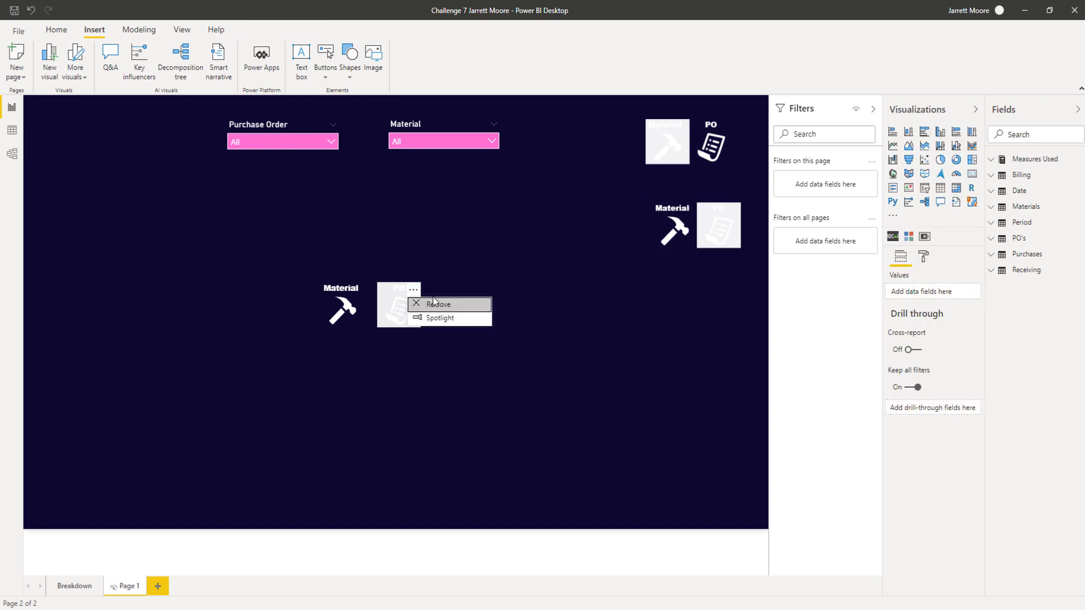
click(438, 303)
click(349, 305)
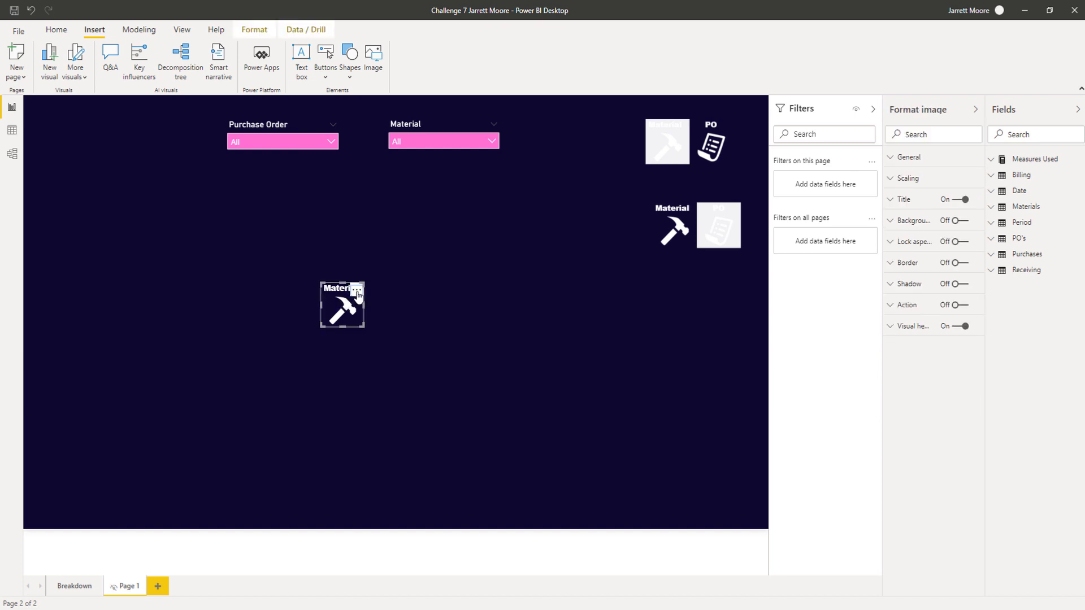
click(356, 289)
click(386, 305)
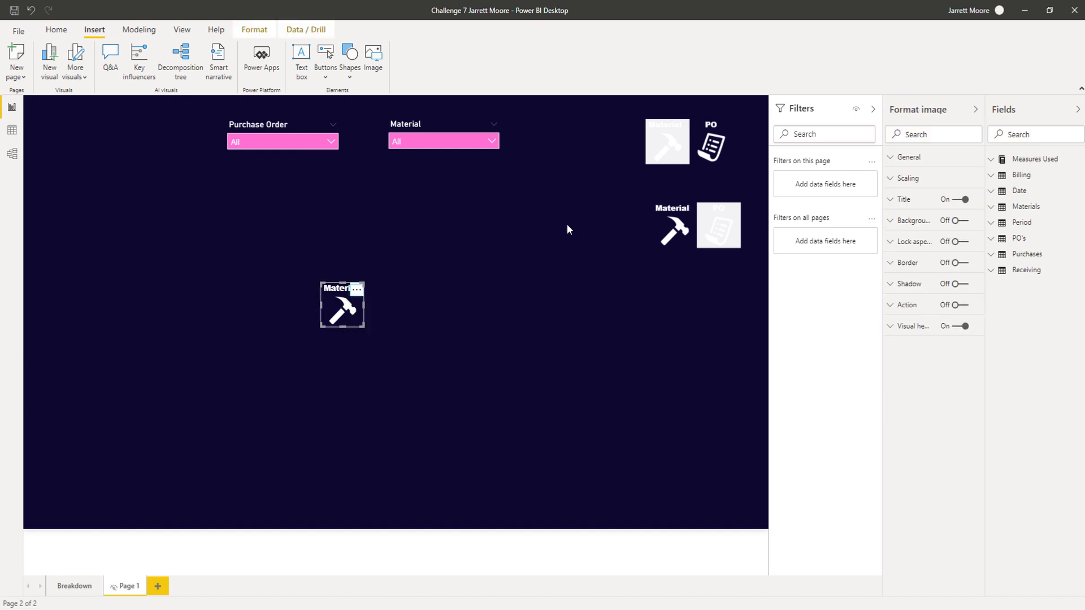
click(664, 174)
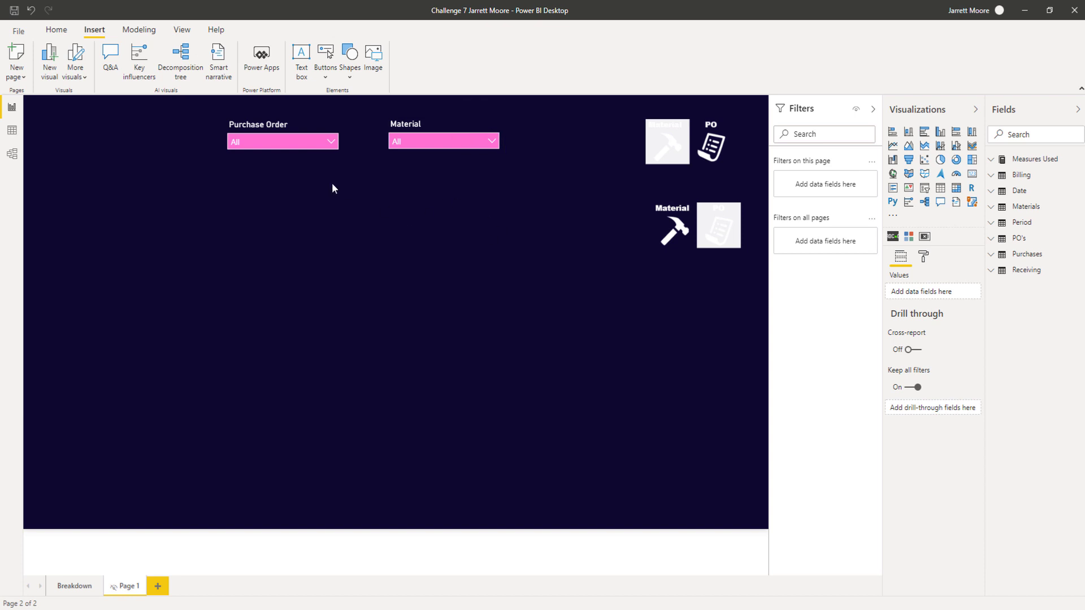
- Show the report's bookmarks and add a new bookmark named Po v2
click(59, 31)
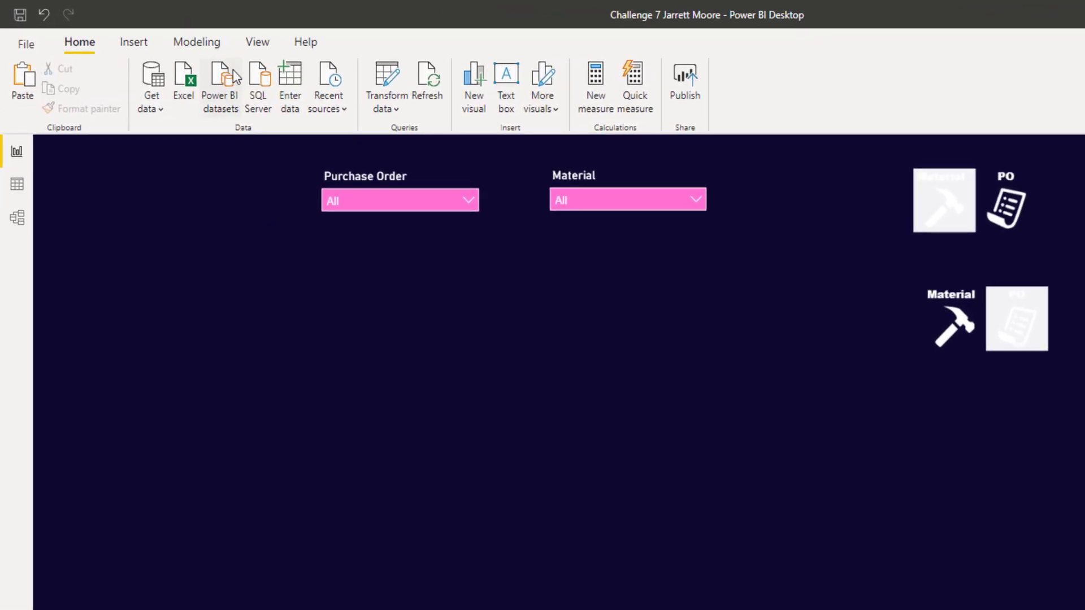
click(258, 46)
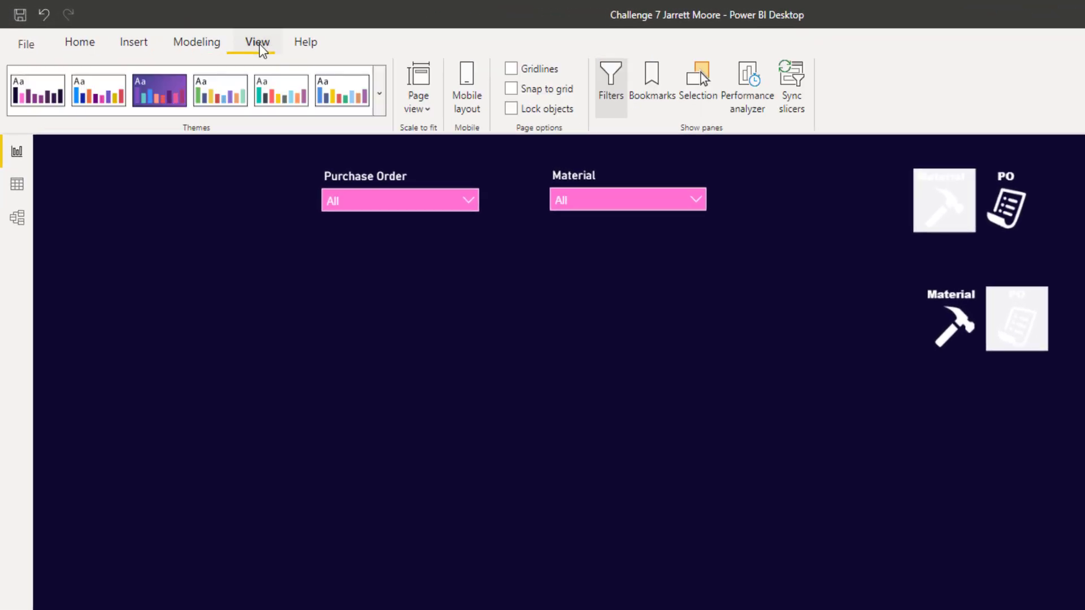
click(652, 84)
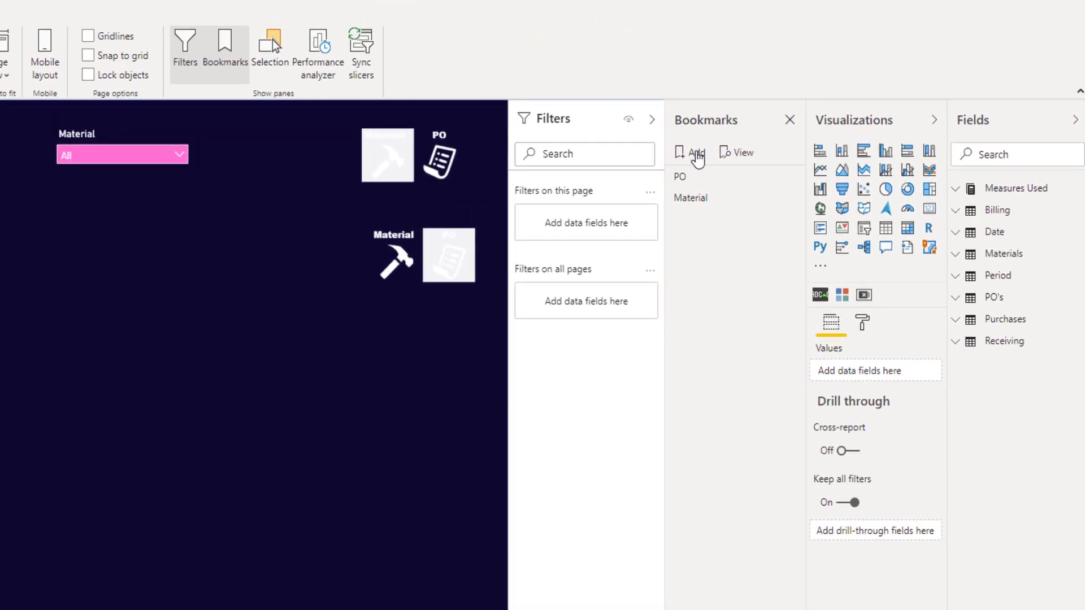
click(677, 195)
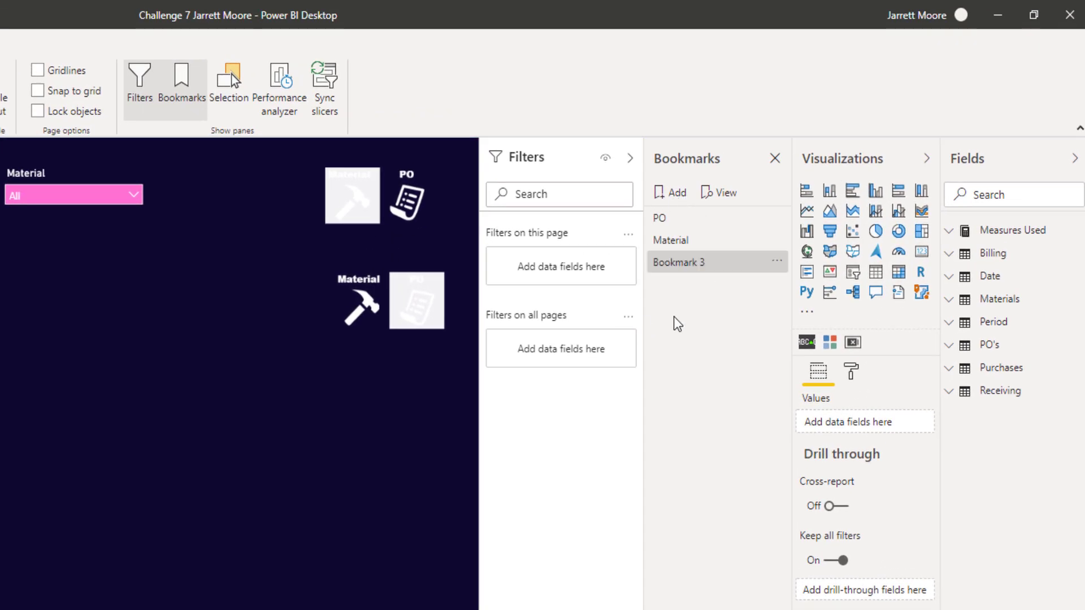
double_click(692, 263)
text(P)
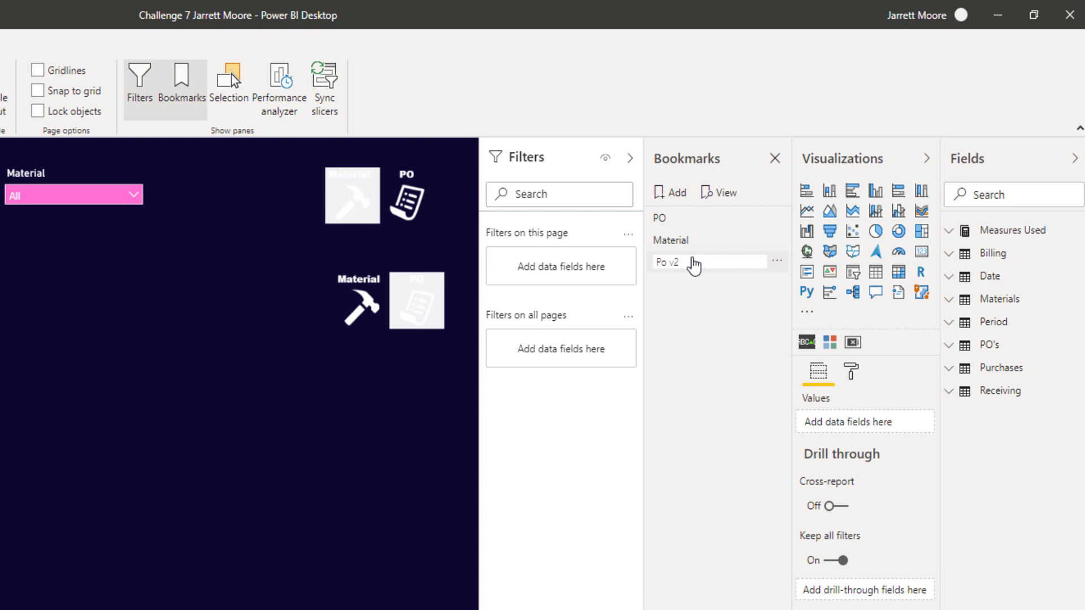
text(o v2)
key(Return)
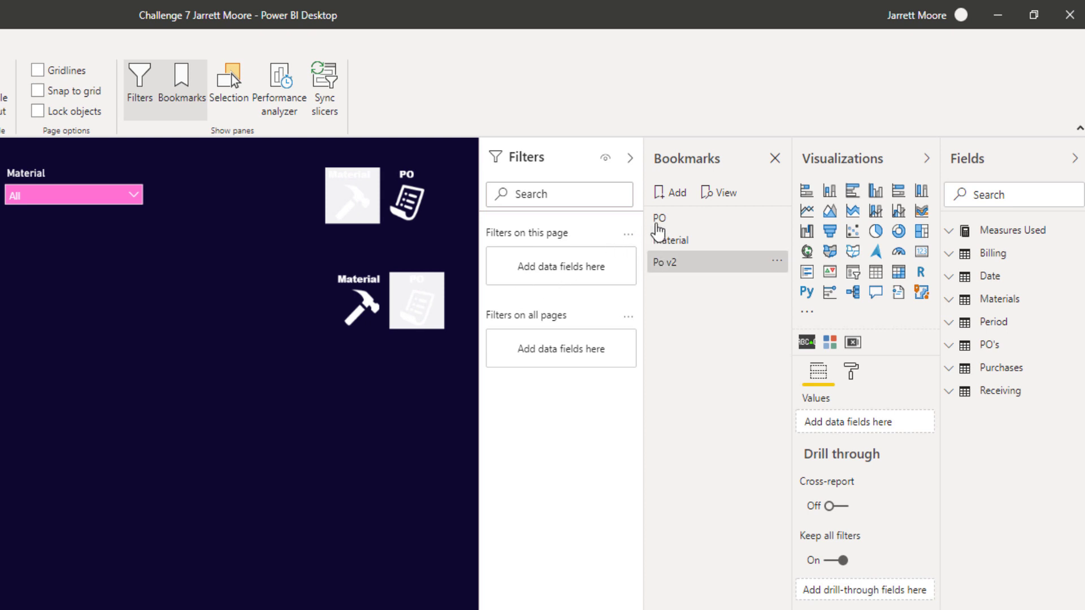
- Add another bookmark named Material v2
click(676, 198)
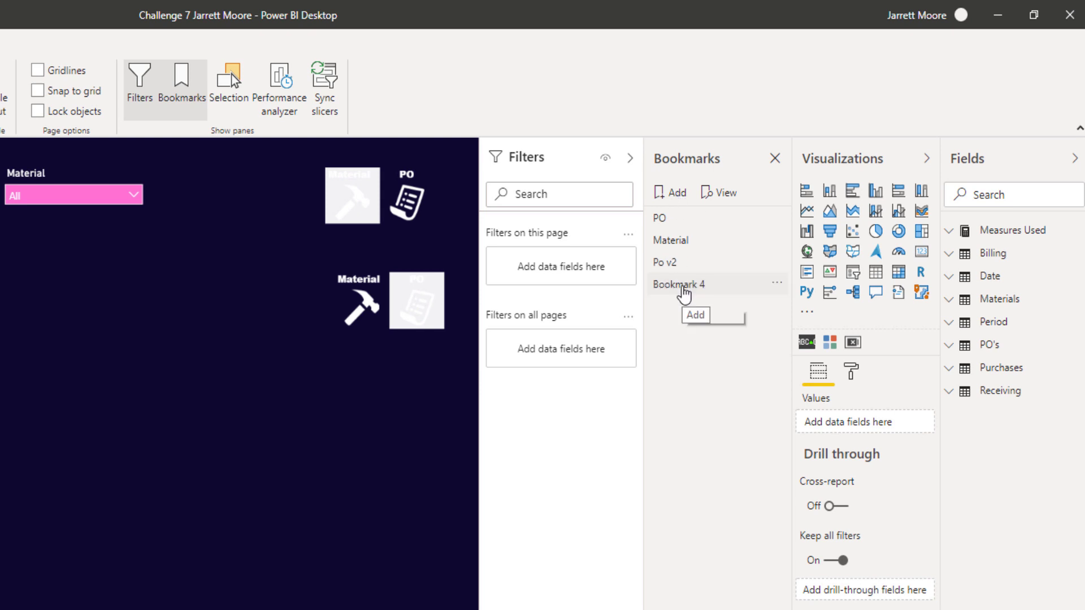
double_click(682, 285)
text(Mater)
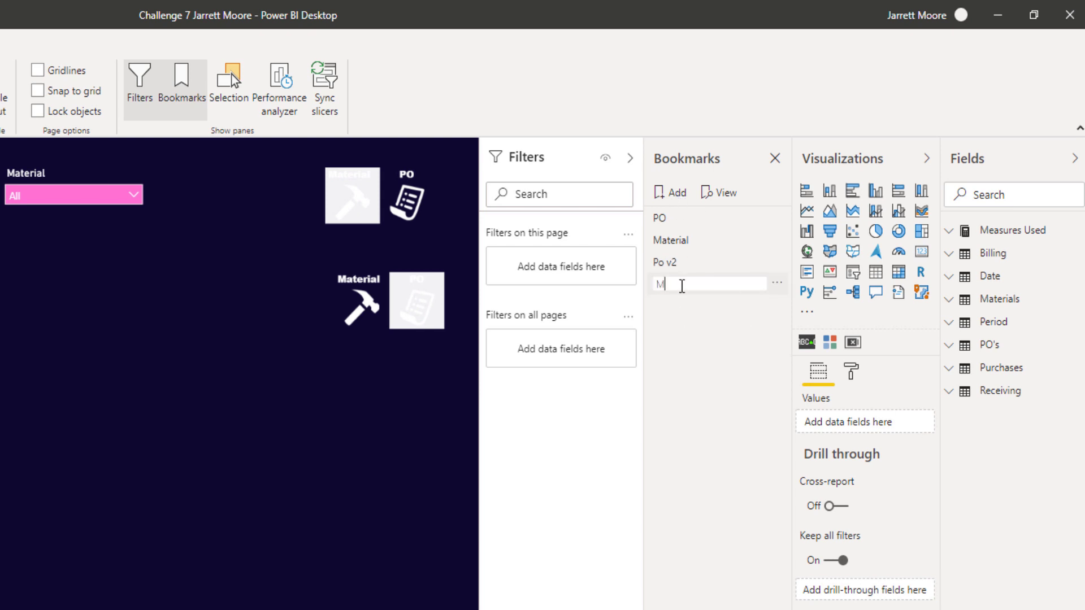
text(ial v2)
key(Return)
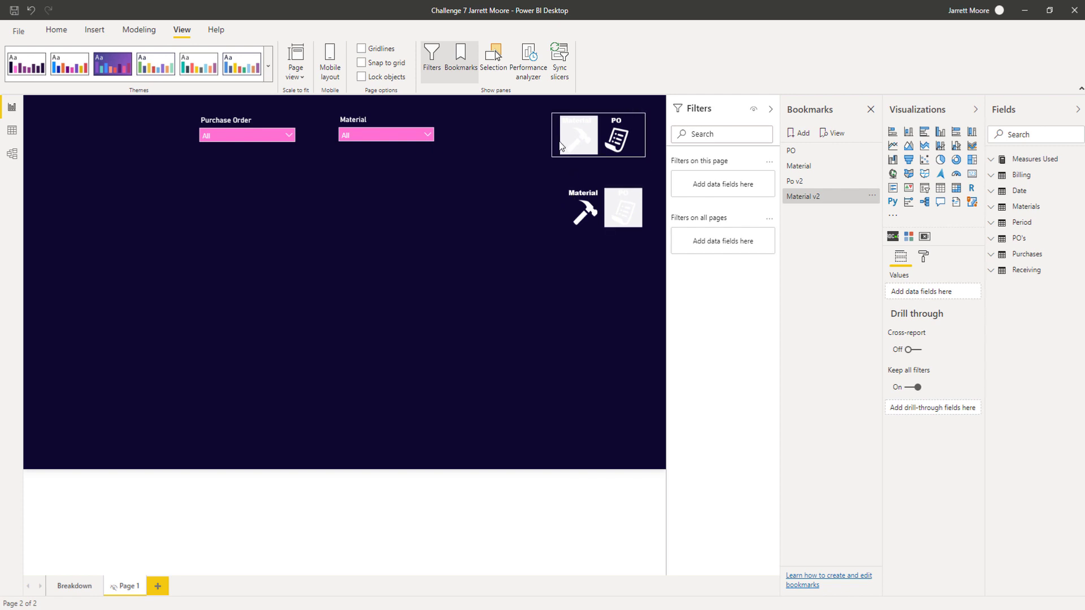
- Apply the Po v2 bookmark, then hide the Material Yes image and the Material slicer on Page 1
click(801, 184)
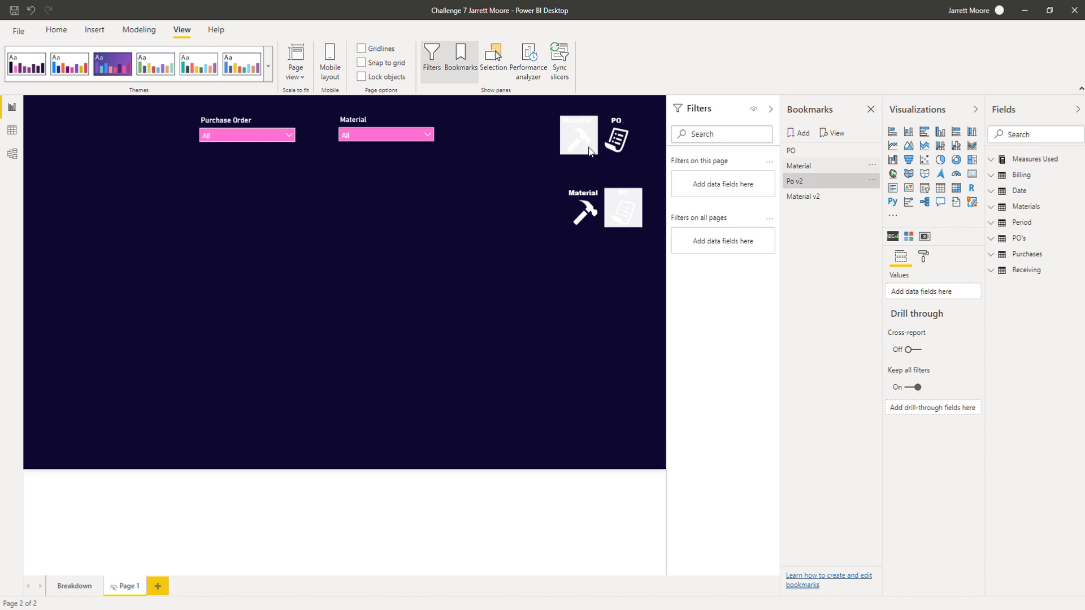
click(467, 90)
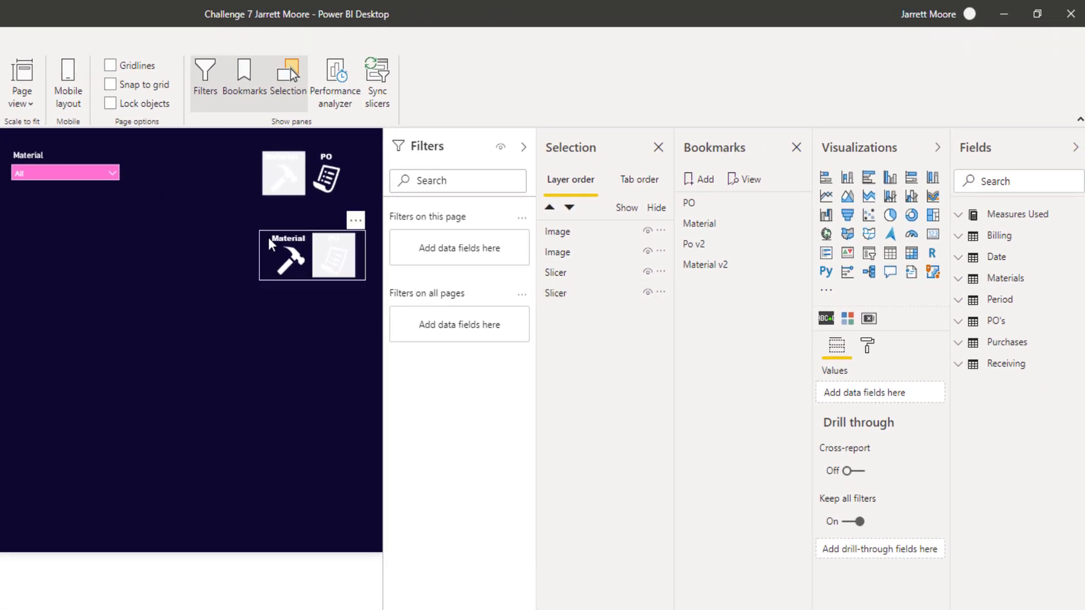
click(269, 237)
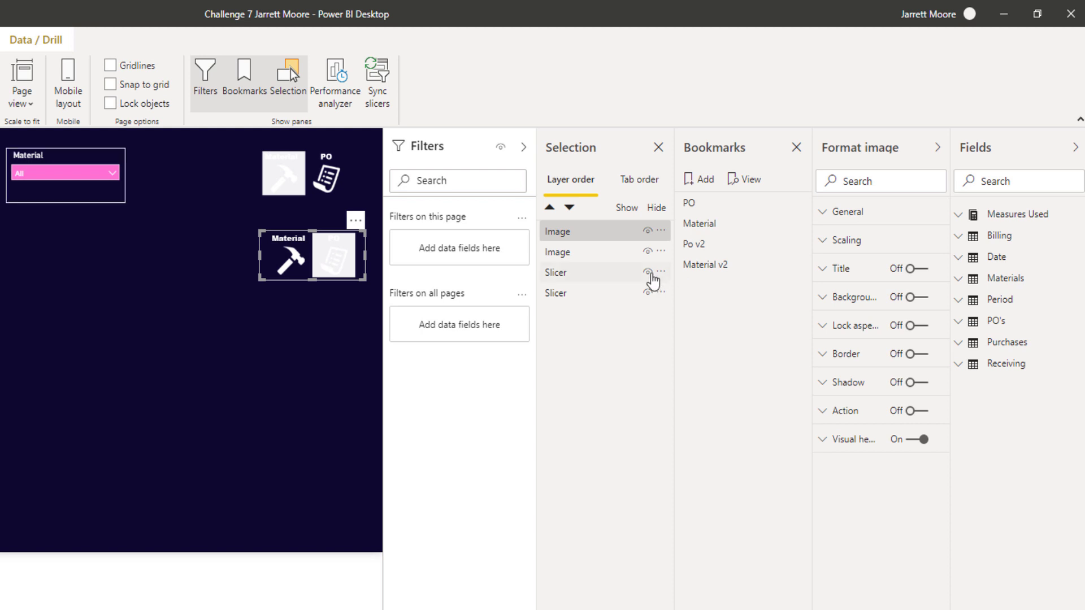
click(647, 232)
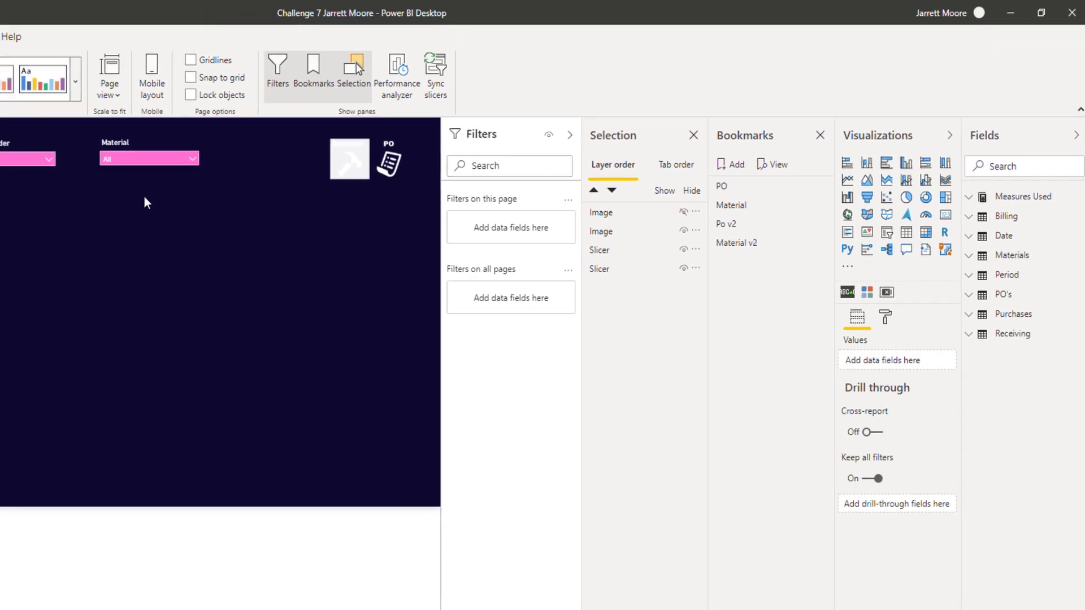
click(126, 144)
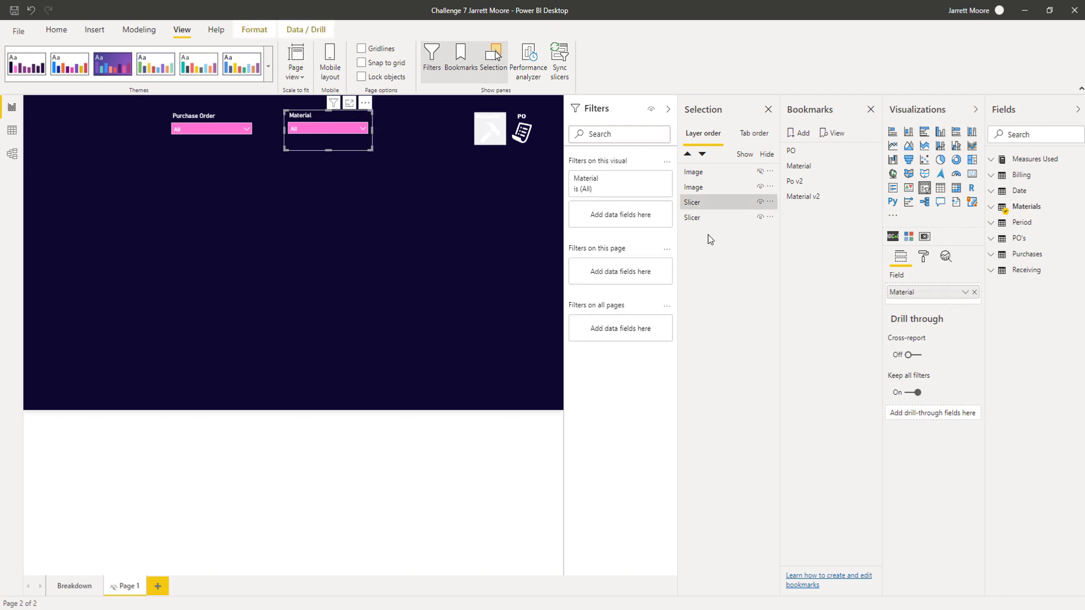
click(760, 202)
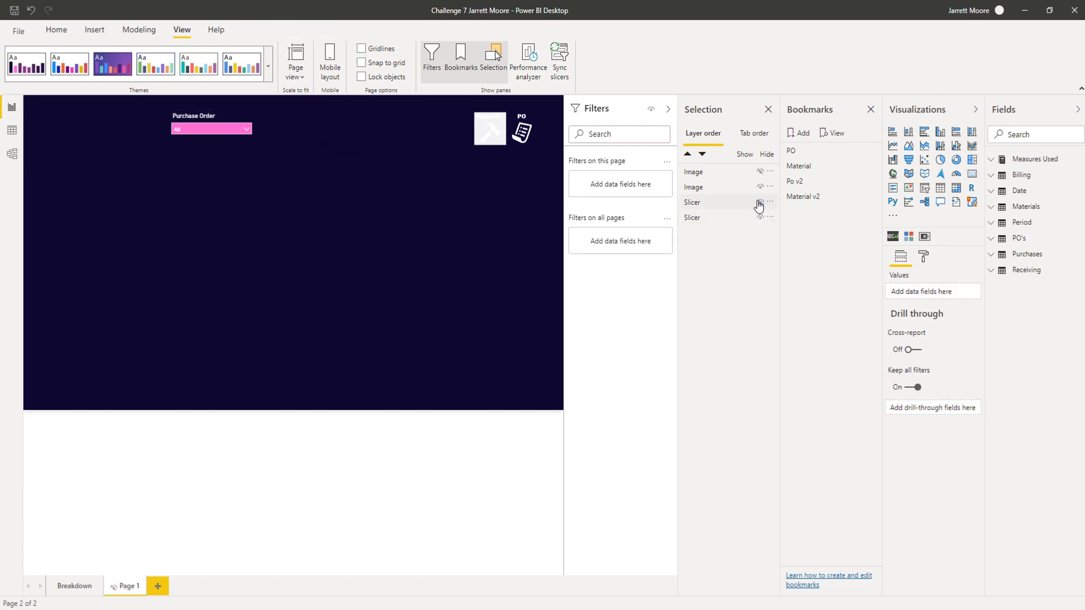
- Move the PO Yes image and the Purchase Order slicer up to the page's top edge and update the Po v2 bookmark
drag(493, 120, 493, 110)
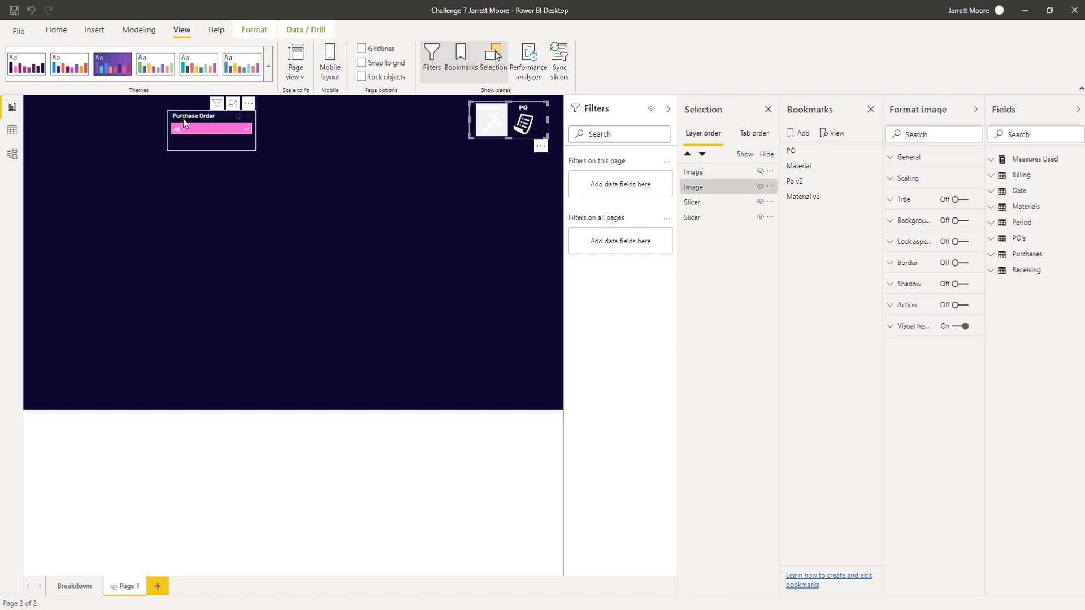
drag(183, 118, 193, 109)
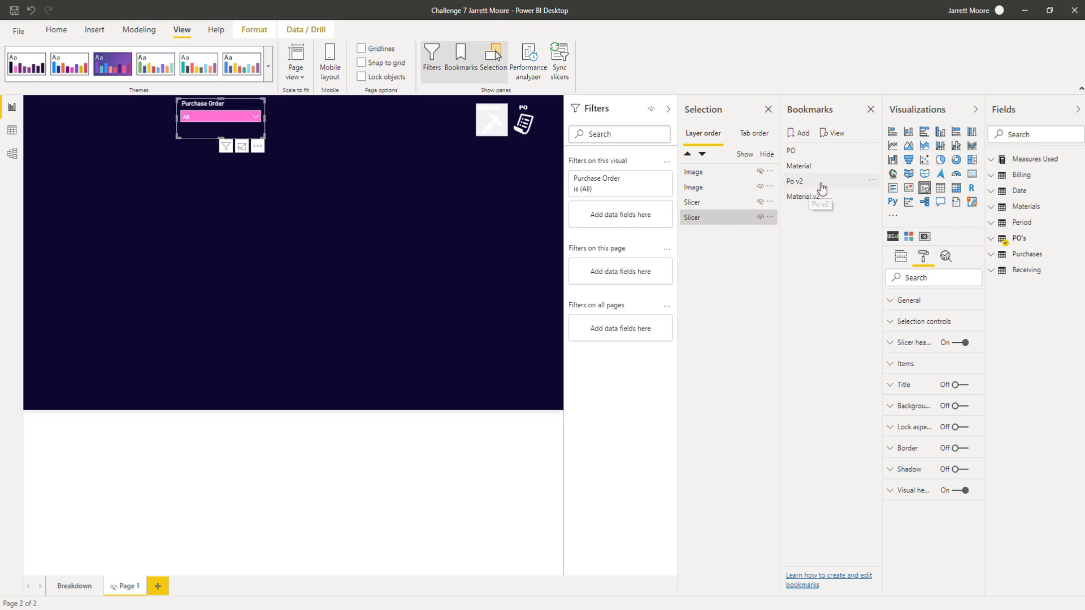
click(873, 186)
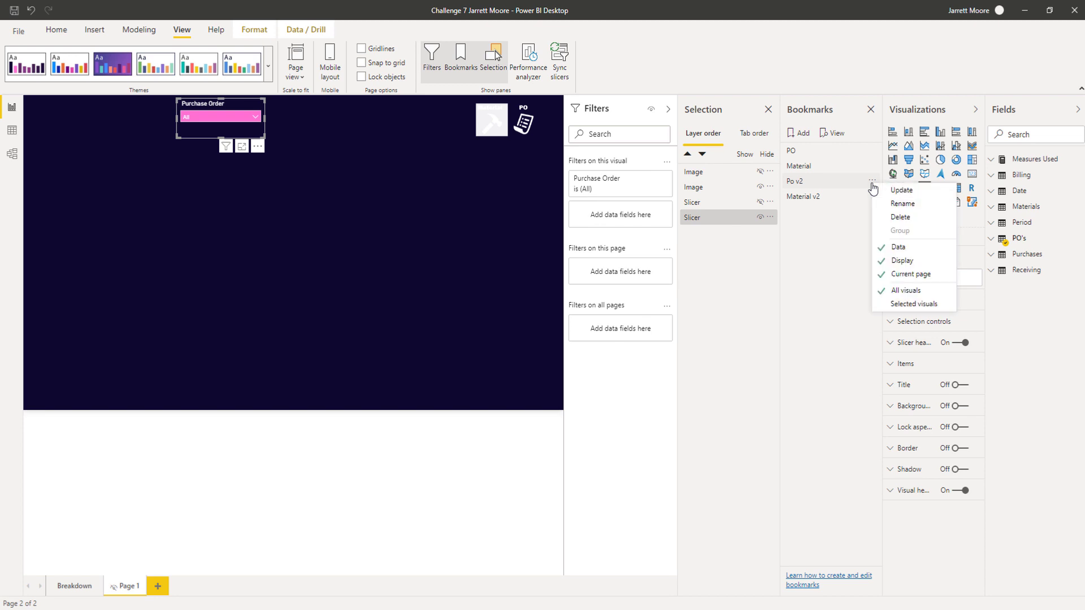
click(887, 190)
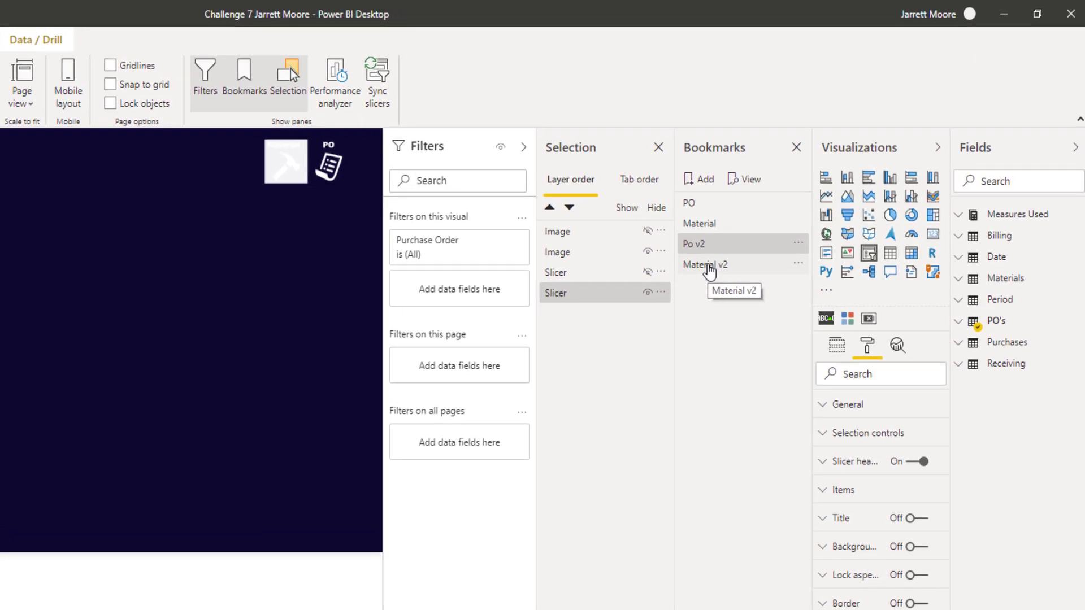
- Apply the Material v2 bookmark and move the Material slicer up level with the Purchase Order slicer
click(710, 271)
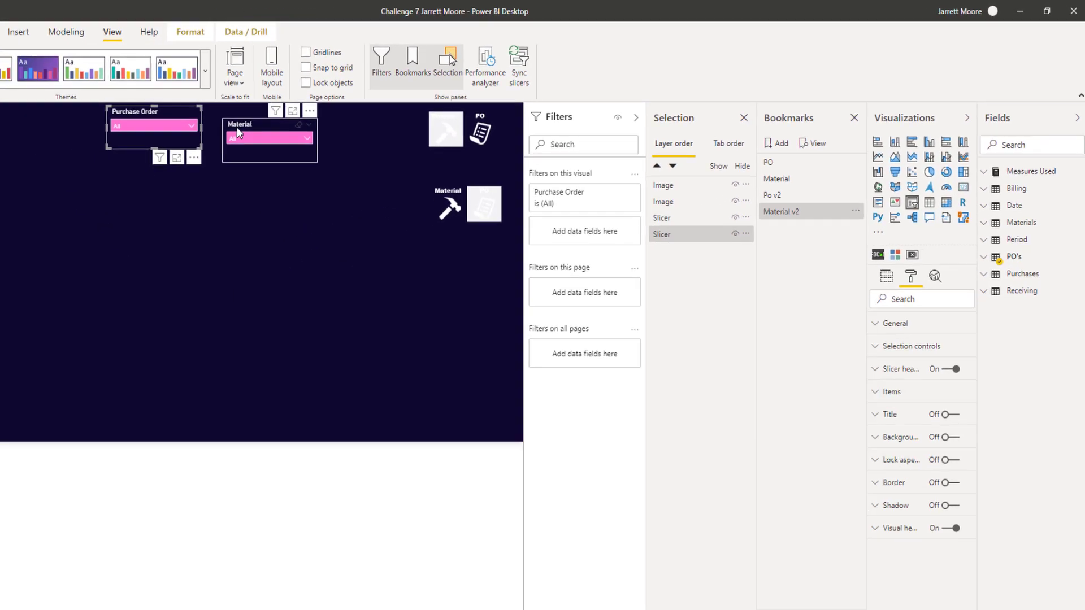
click(238, 131)
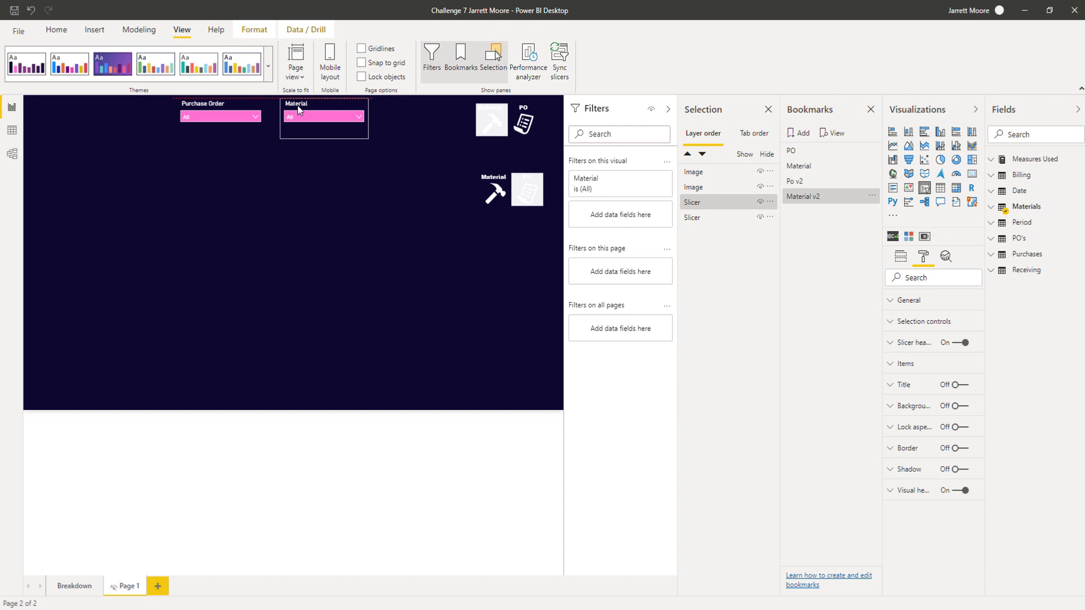
drag(299, 110, 302, 109)
click(226, 130)
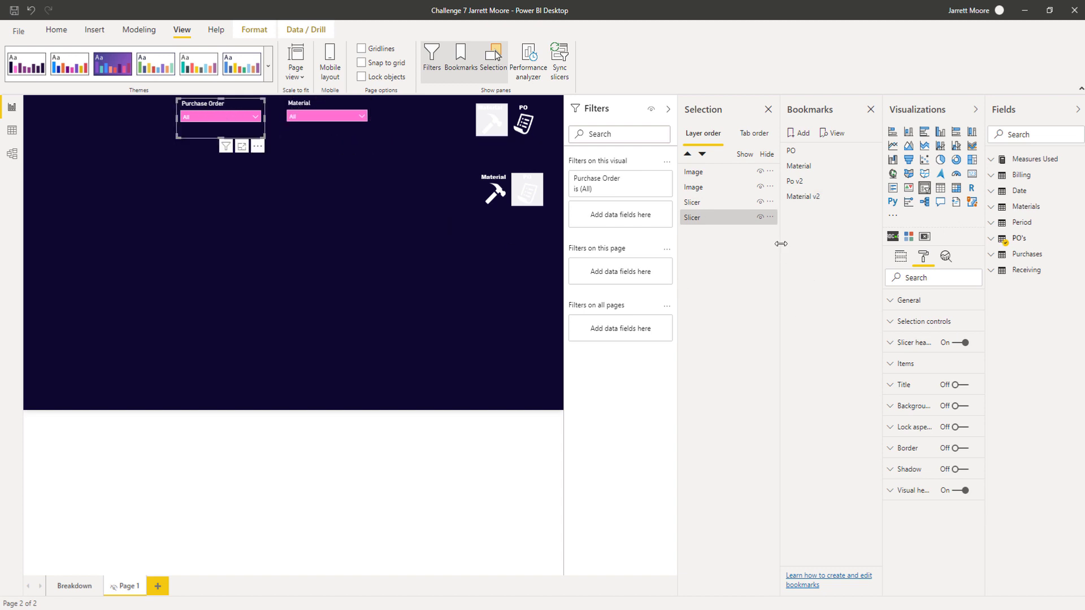
click(757, 221)
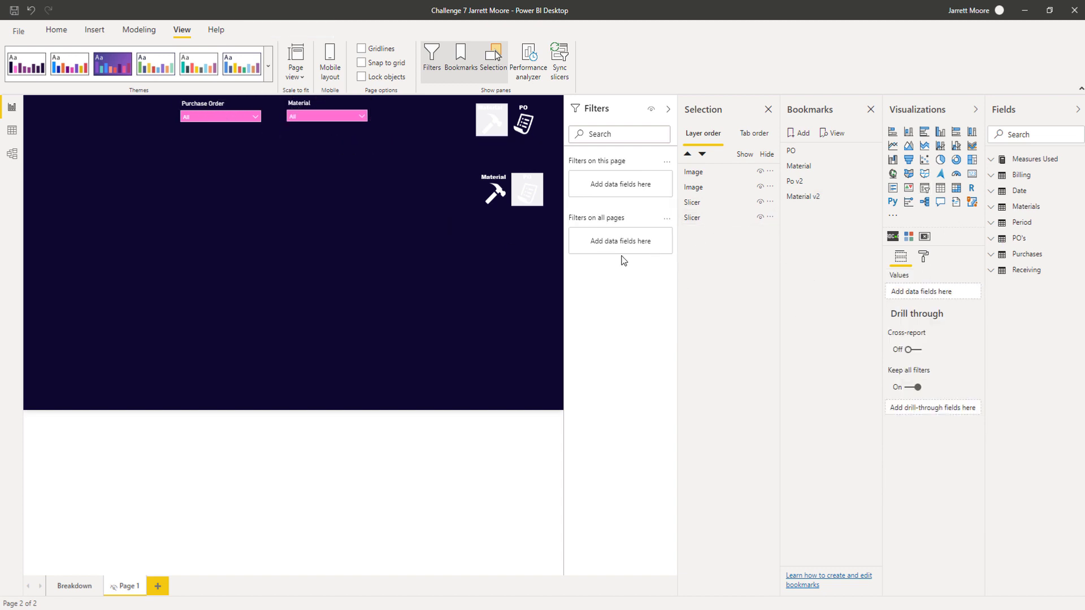
click(215, 110)
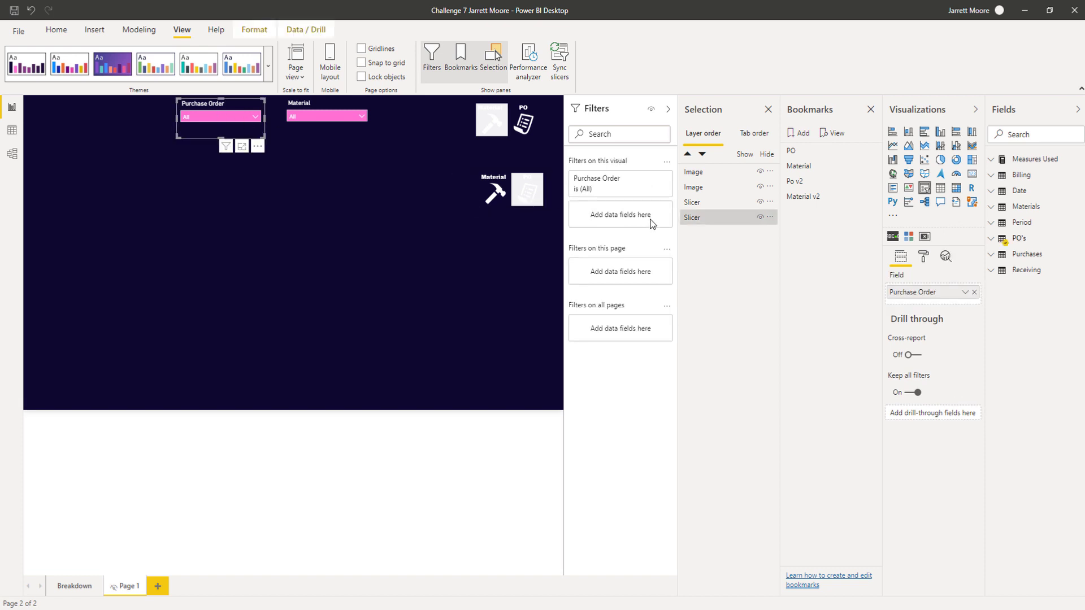
click(758, 221)
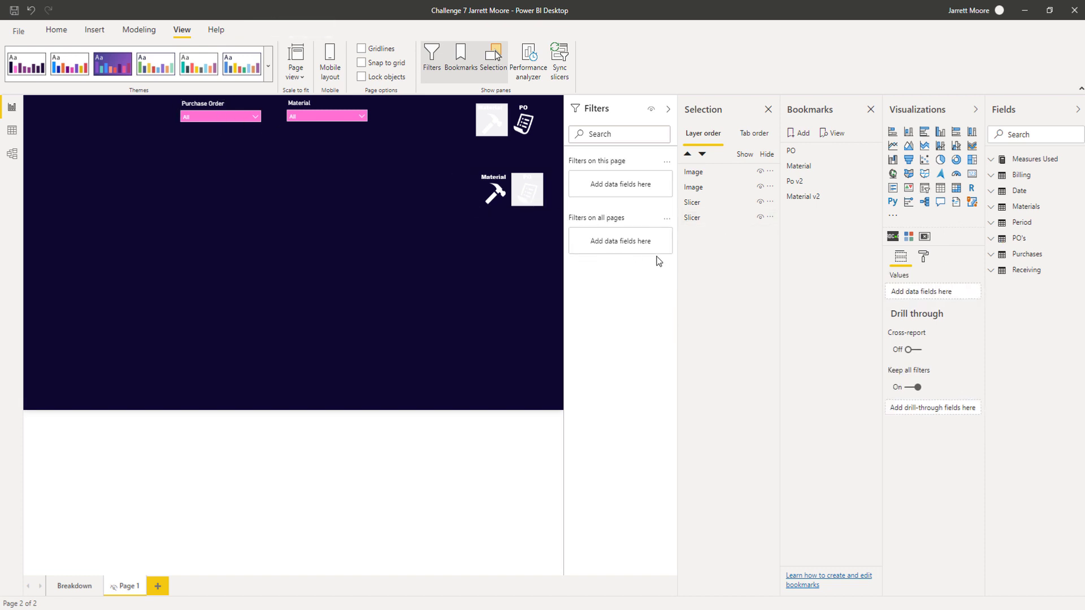
ctrl+click(525, 203)
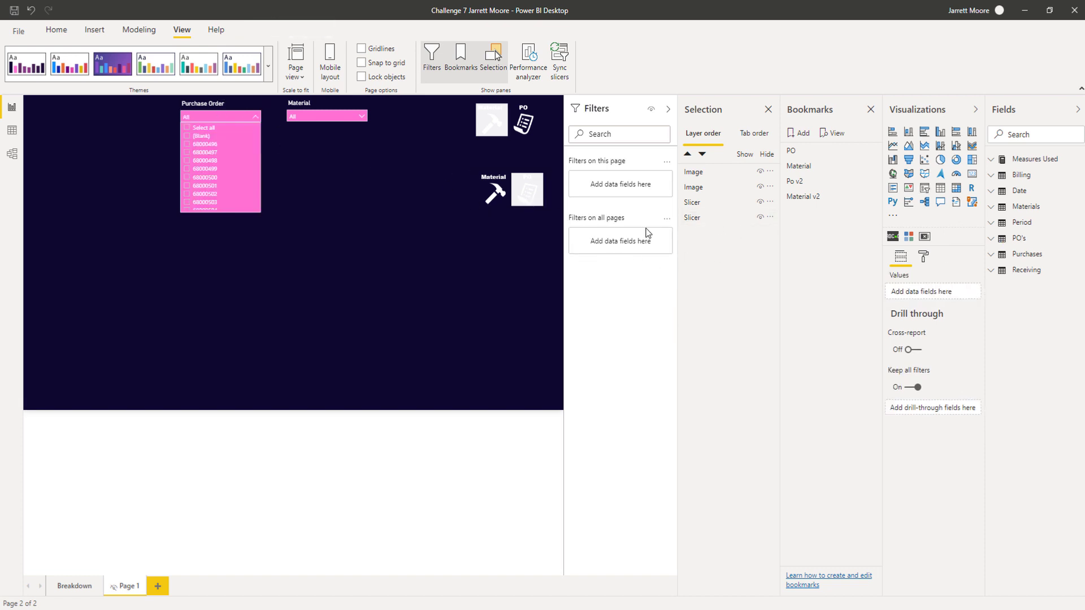
click(337, 185)
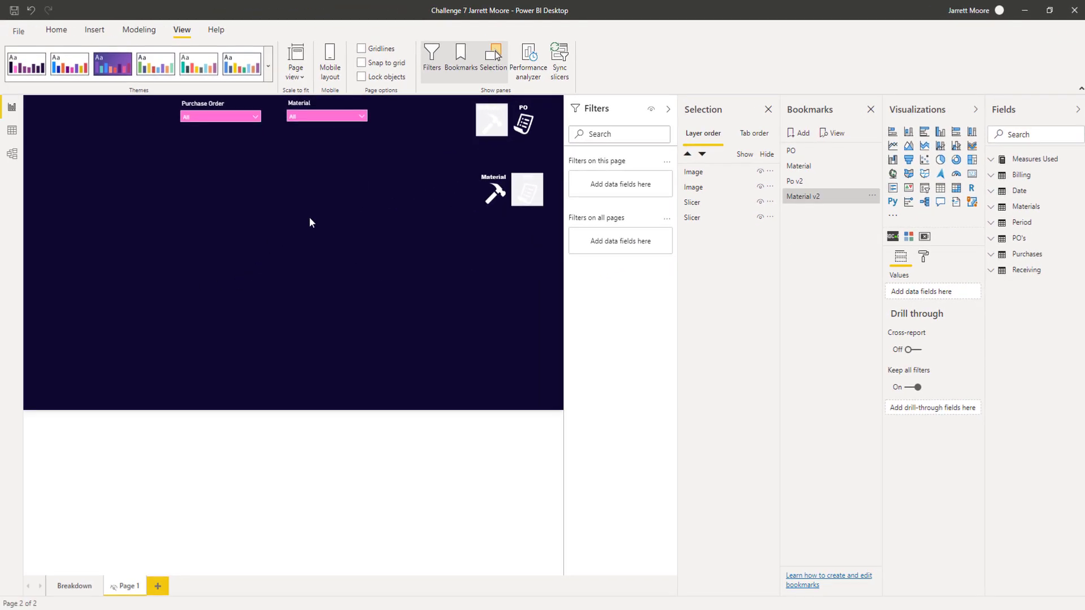
- Hide the Purchase Order slicer and the PO Yes image on Page 1
click(201, 107)
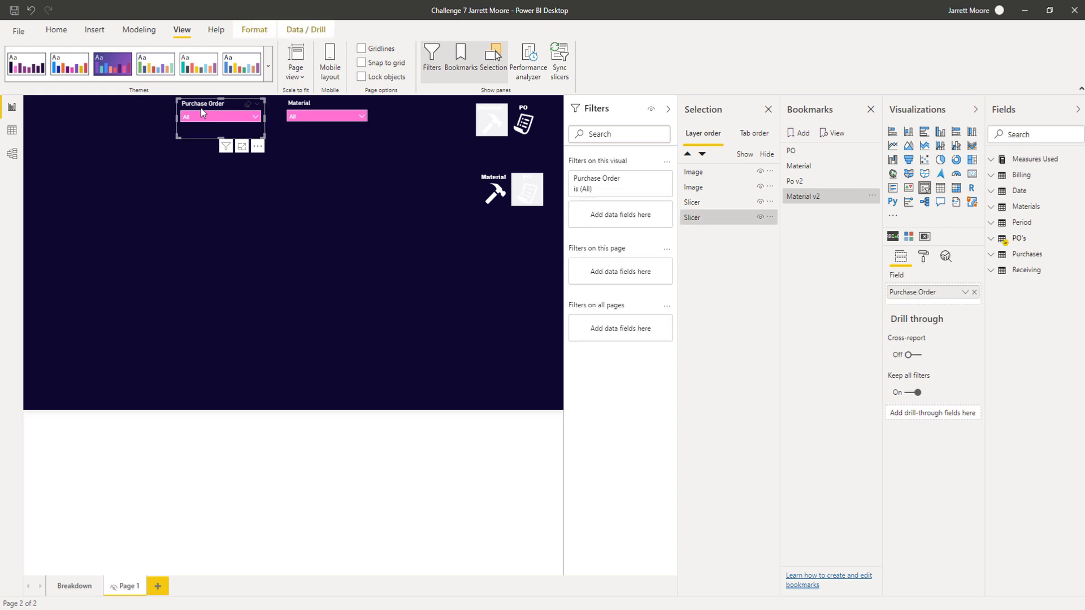
click(760, 218)
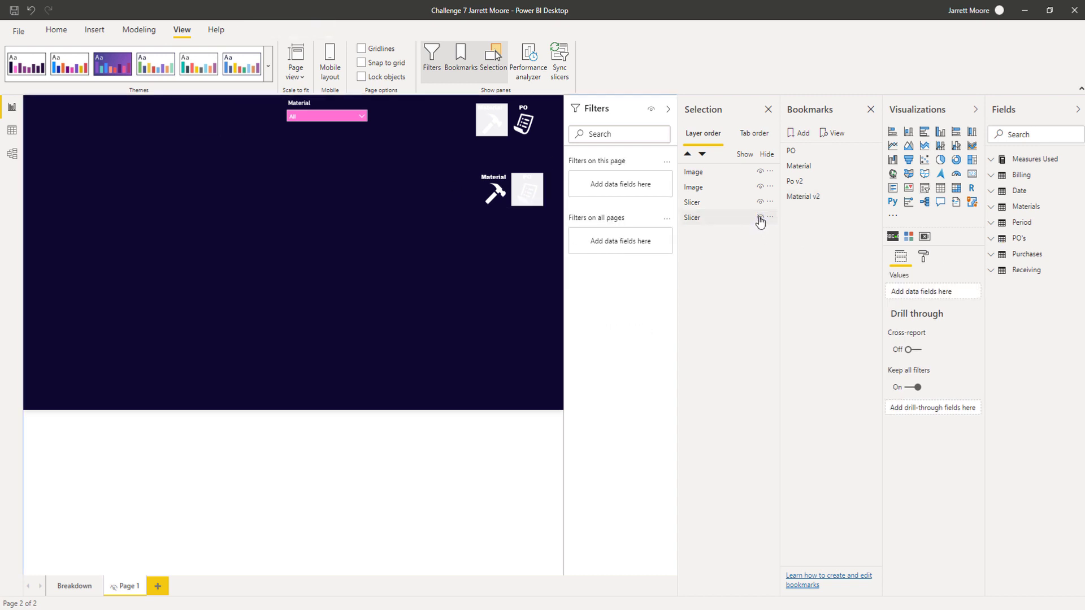
click(513, 122)
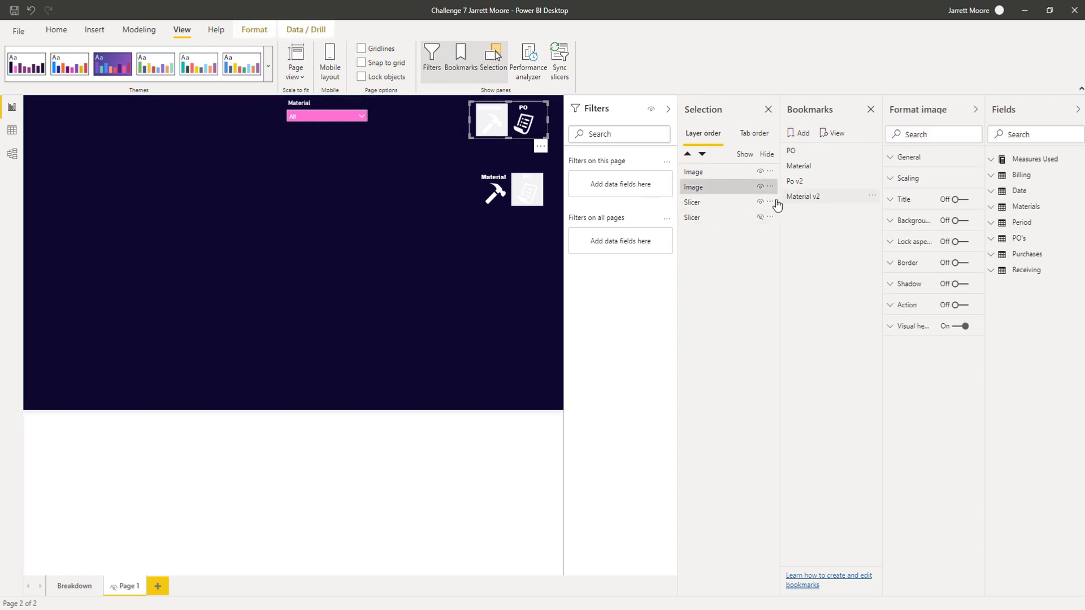
click(760, 187)
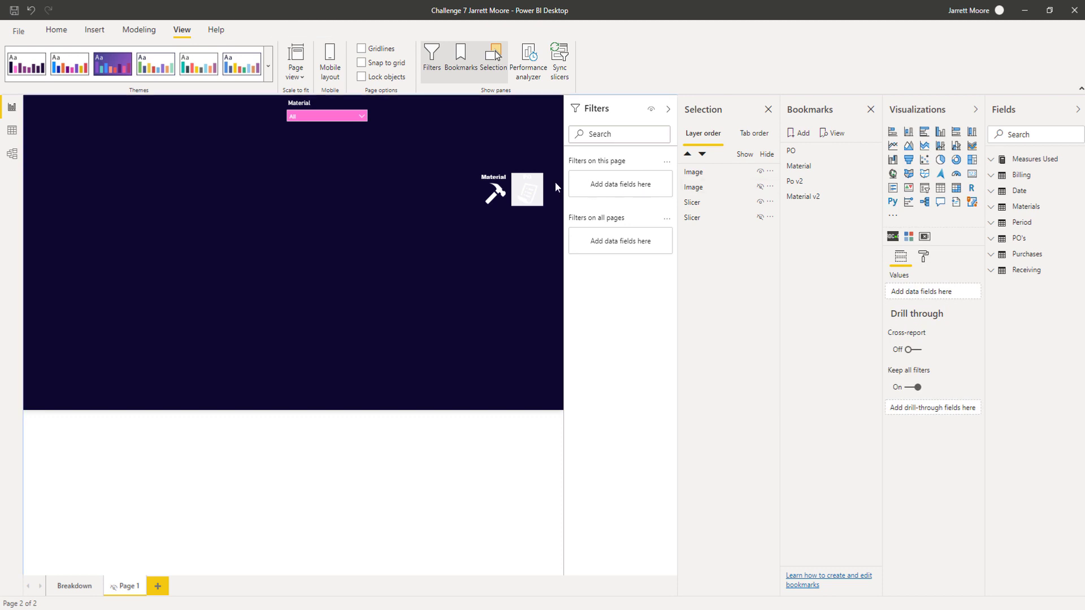
- Move the Material Yes image up to the page's top edge, level with the Material slicer, and update the Material v2 bookmark
drag(497, 186, 500, 113)
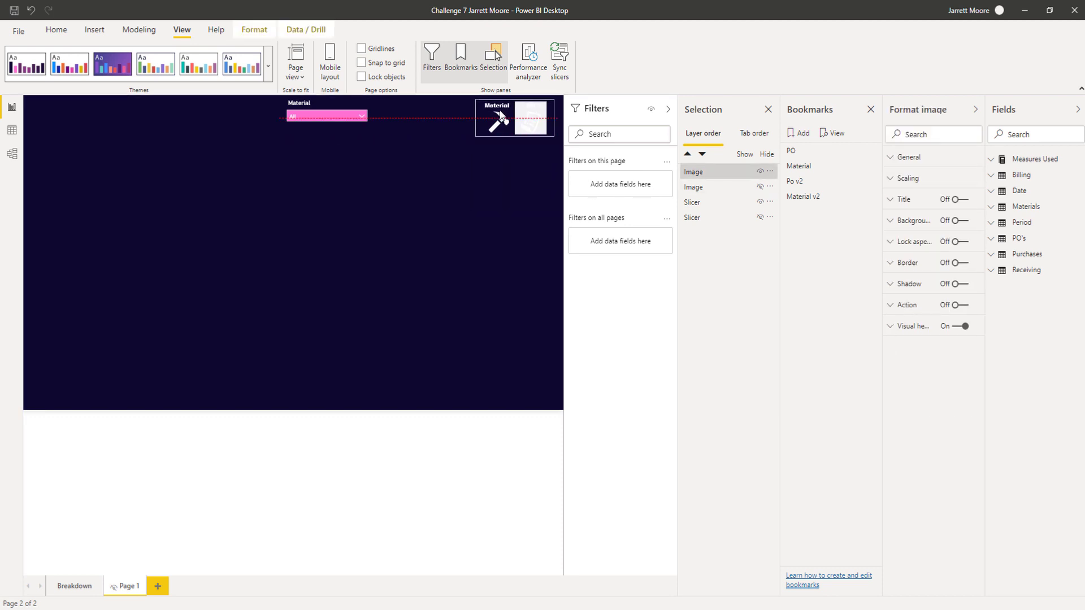
click(312, 111)
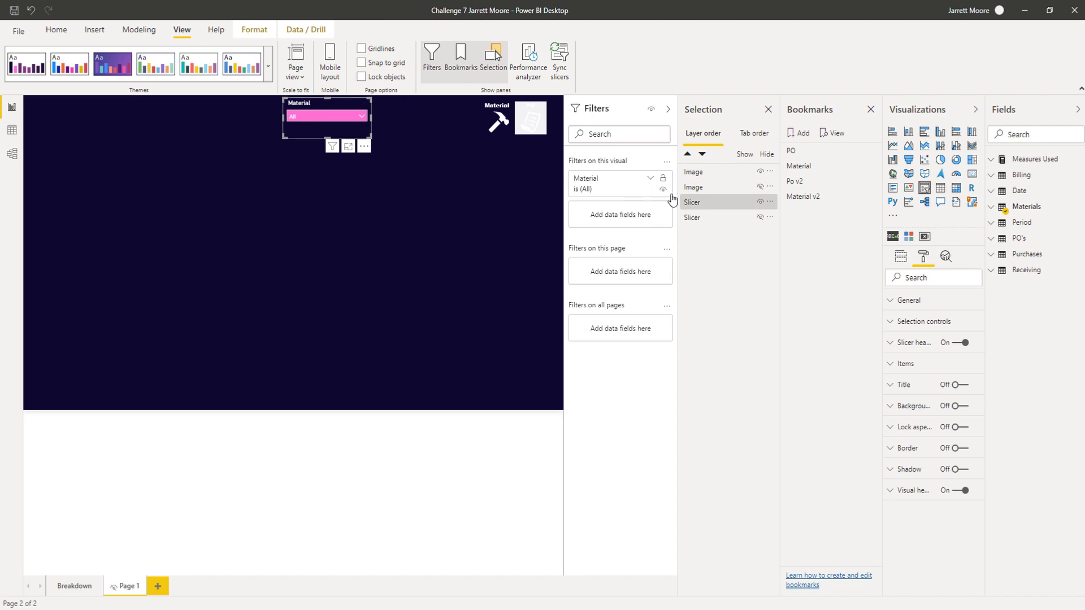
click(872, 196)
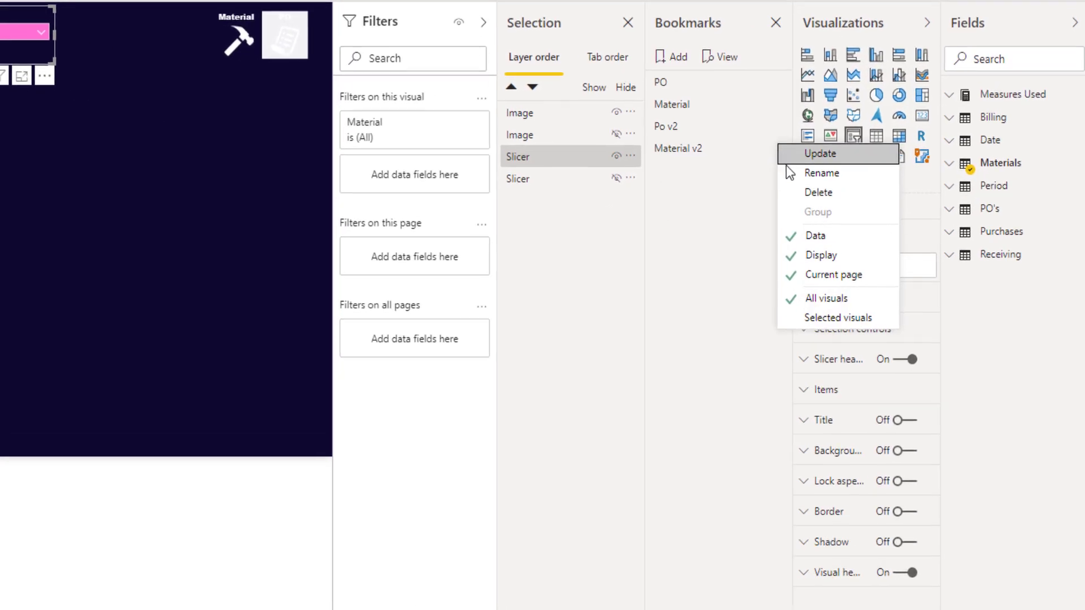
click(897, 199)
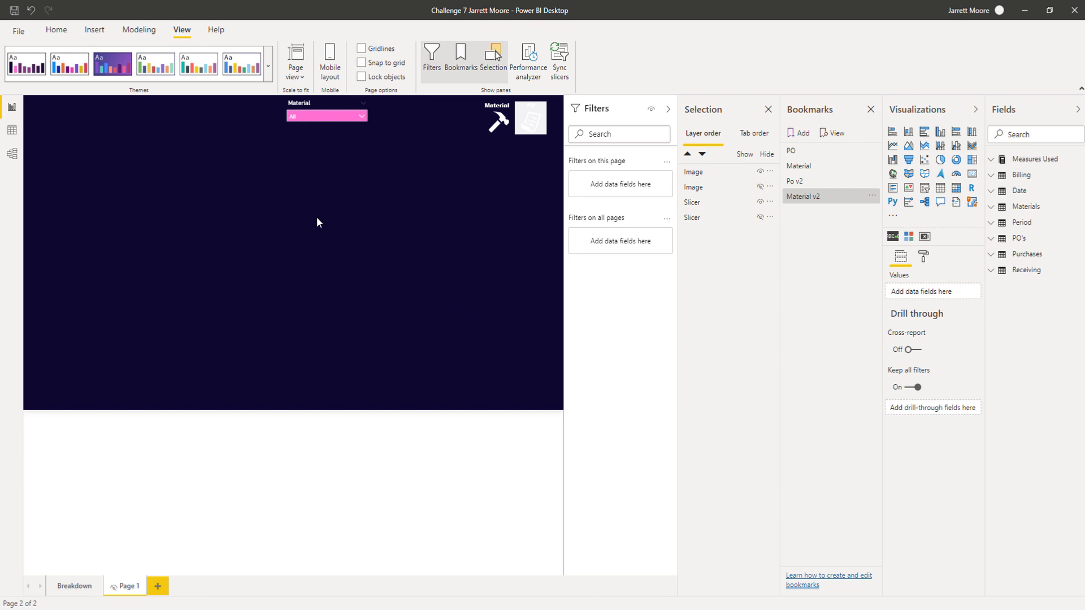
- Turn on the Material Yes image's action, with type Bookmark and PO as the target bookmark
click(487, 110)
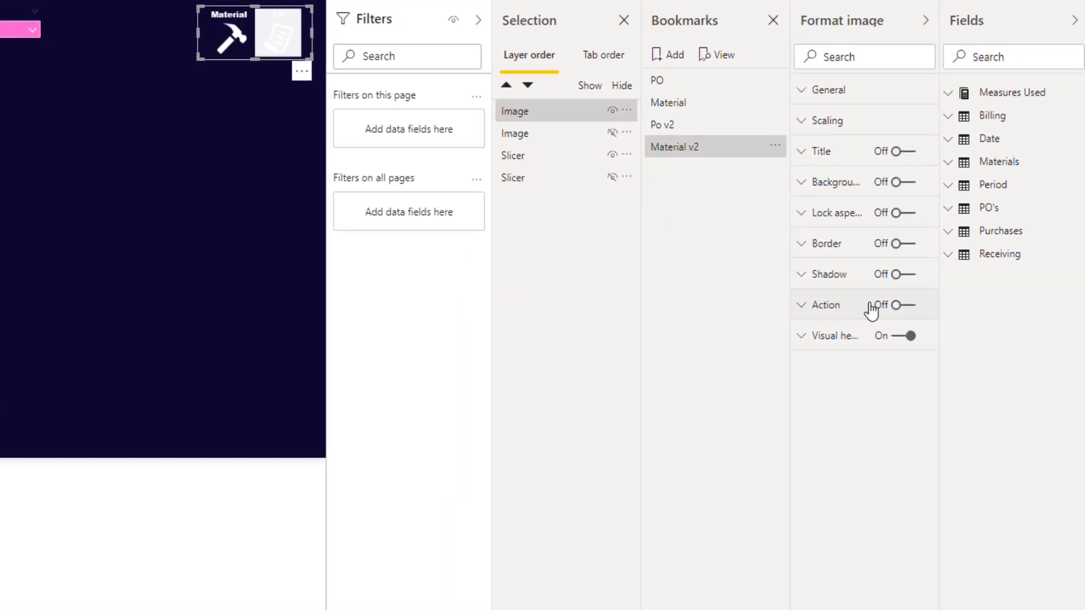
click(901, 306)
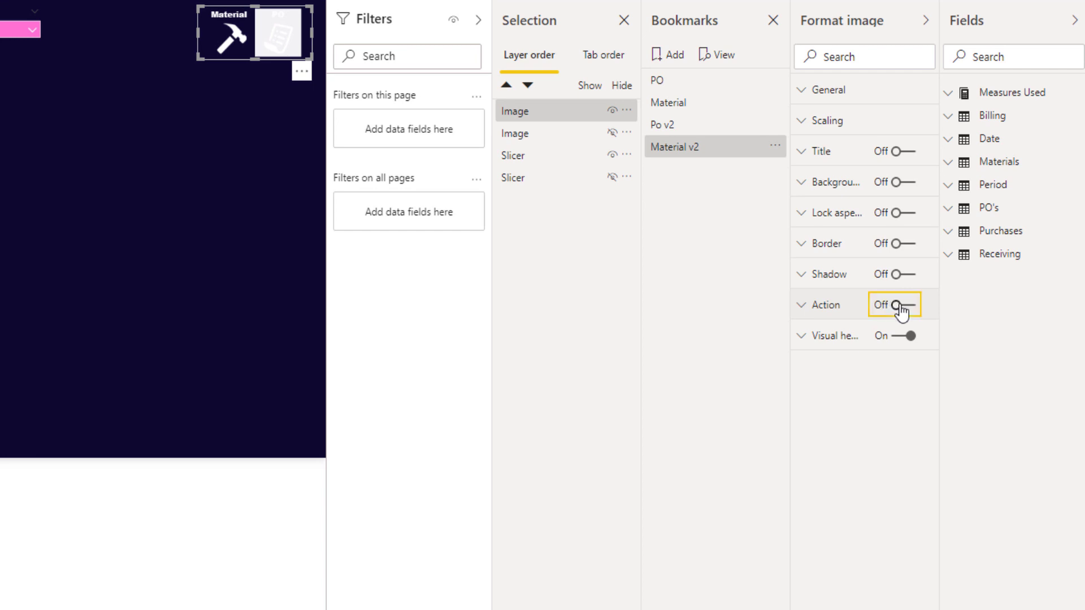
click(812, 312)
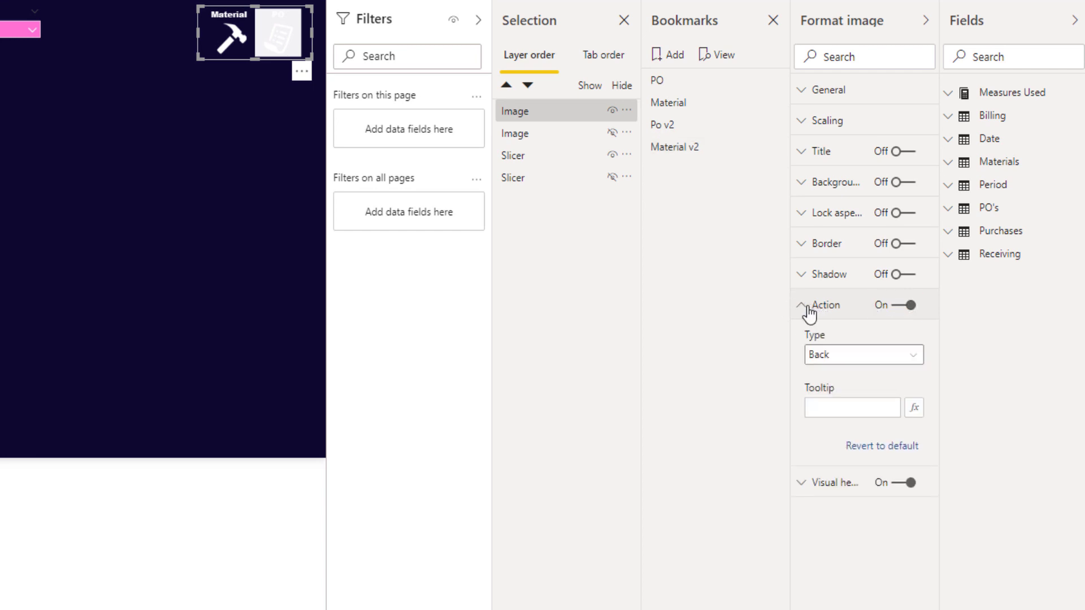
click(916, 356)
click(832, 394)
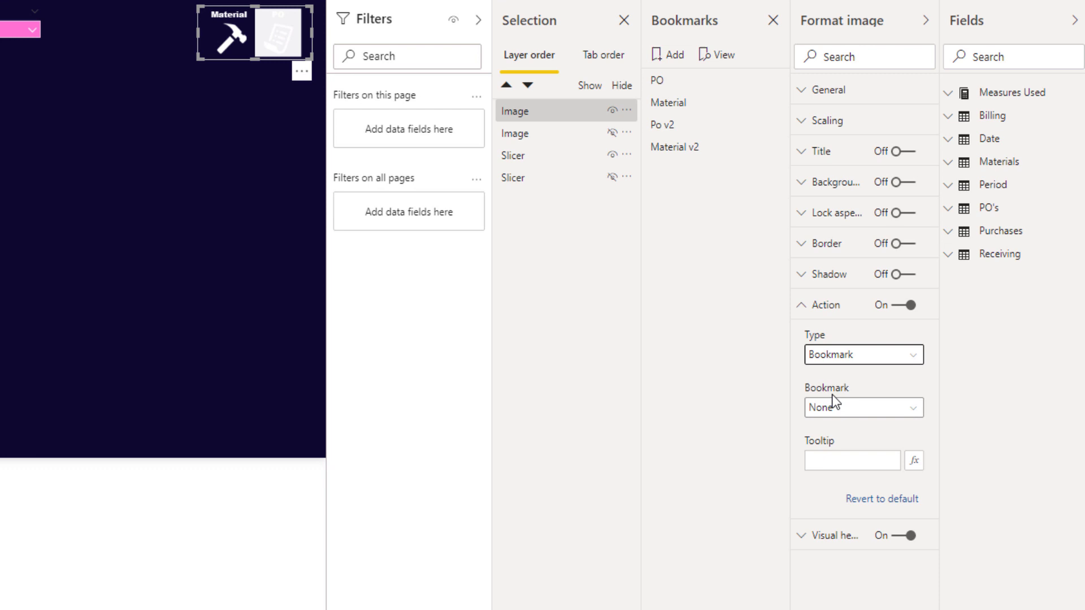
click(867, 418)
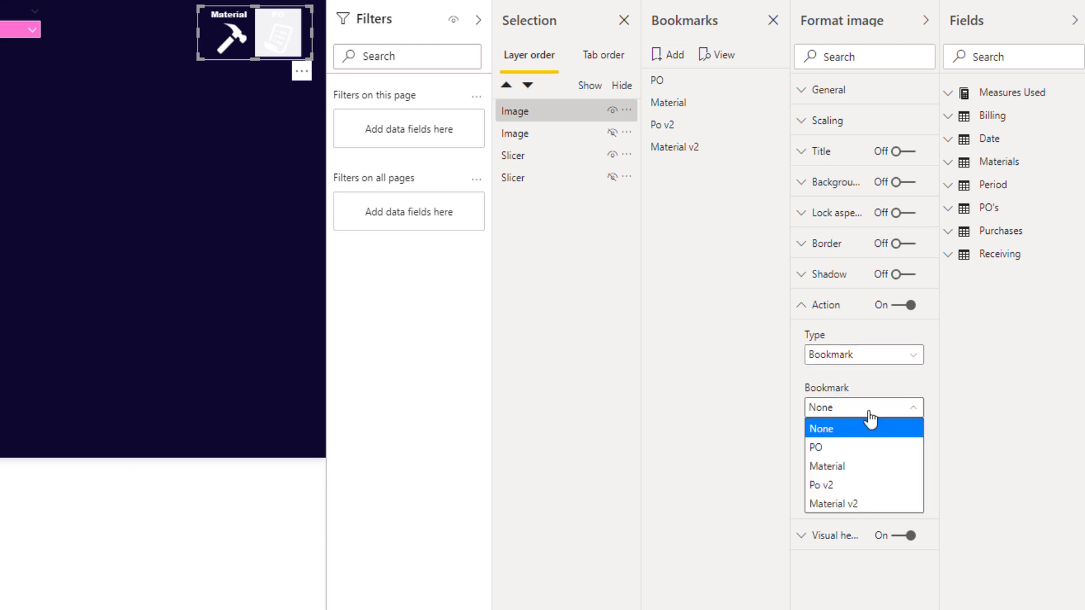
click(827, 449)
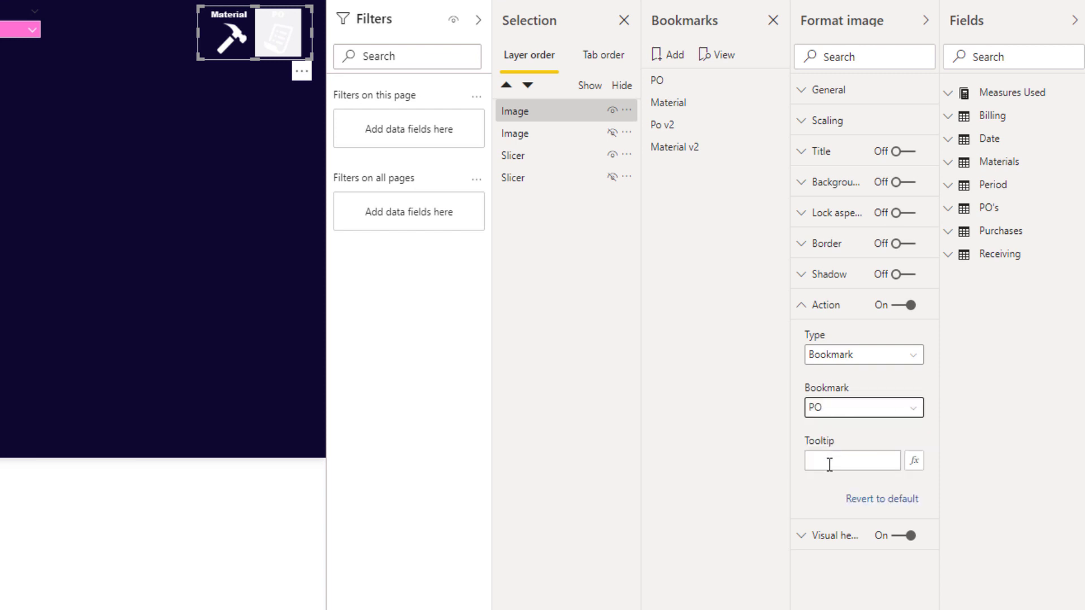
- Give the Material Yes image's action the tooltip "Click to View PO" and update the Material v2 bookmark
click(829, 462)
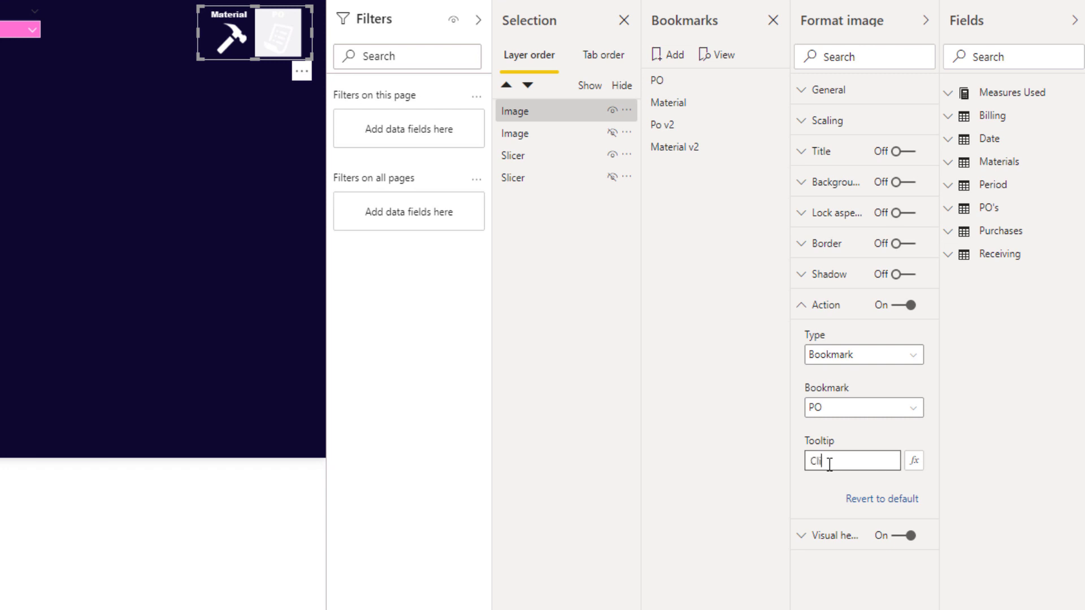
text(ck to View PO)
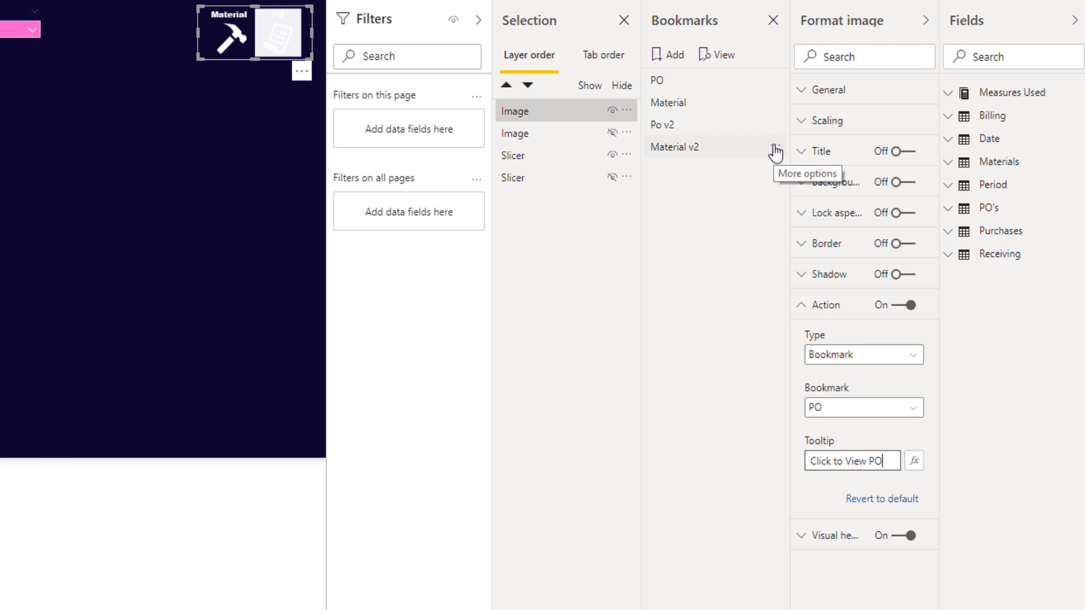
click(775, 148)
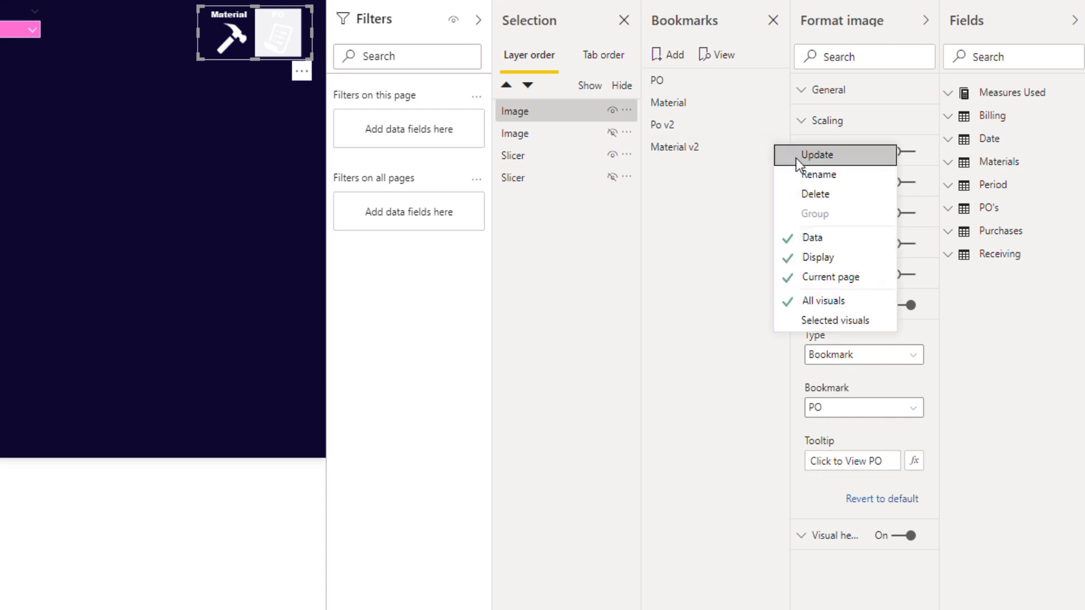
click(796, 157)
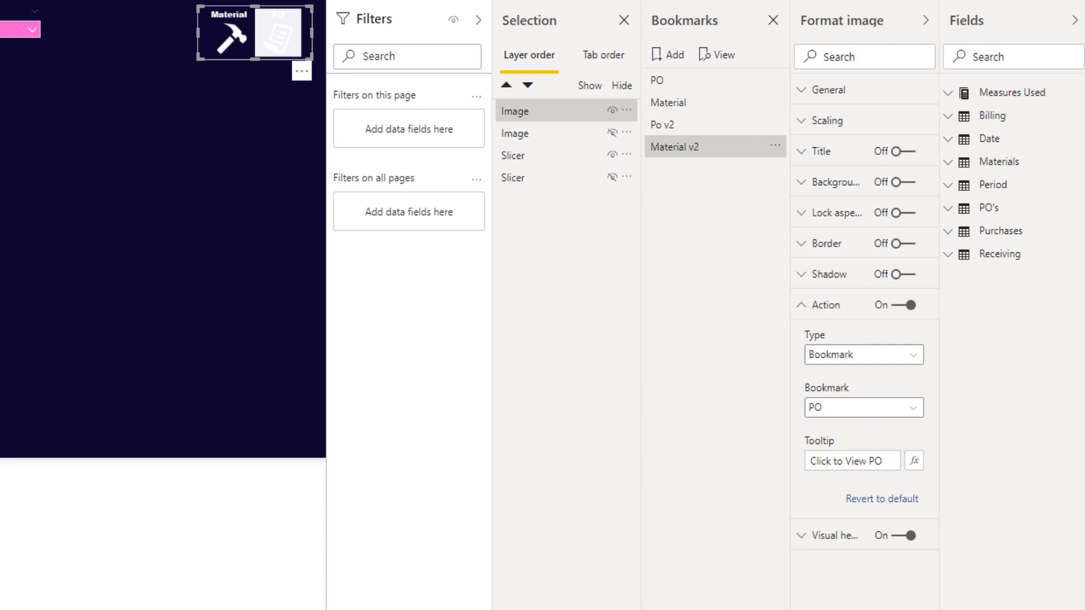
- Apply the Po v2 bookmark and turn on the PO Yes image's action, with type Bookmark and Material as the target bookmark
click(672, 126)
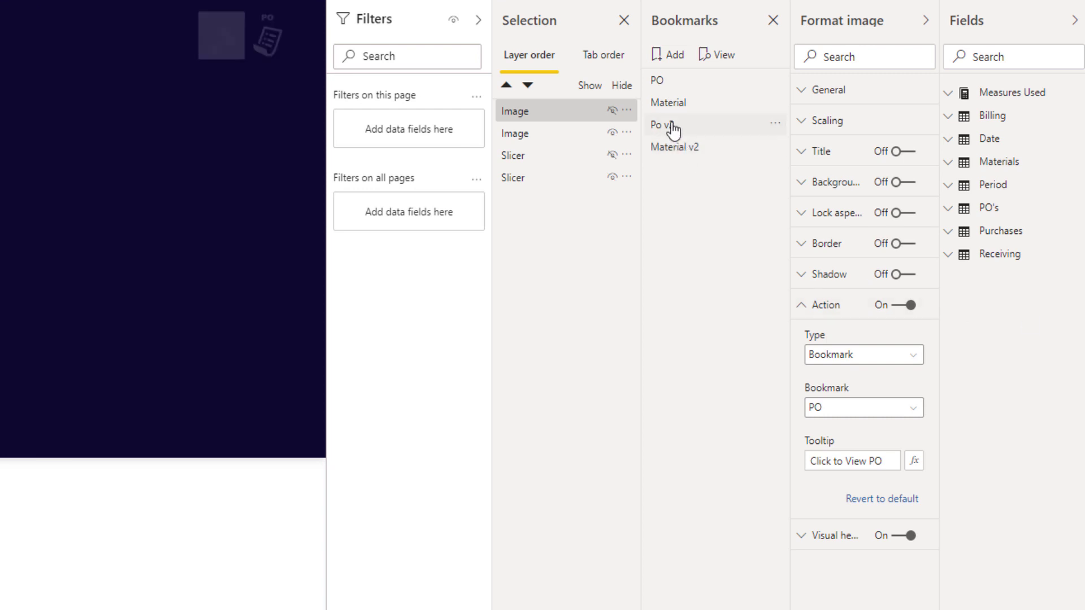
click(208, 17)
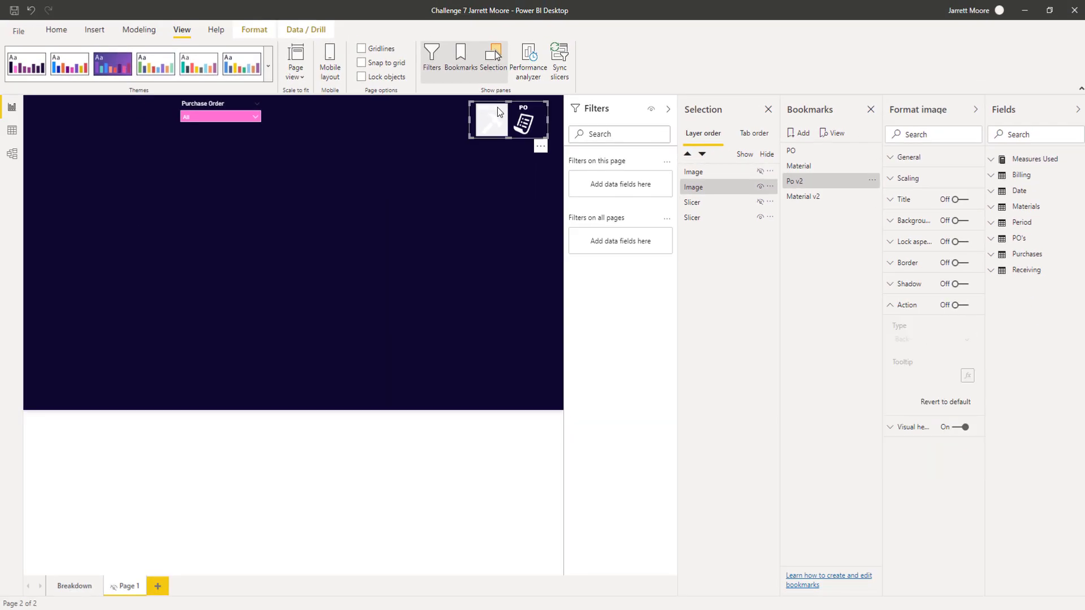
click(958, 305)
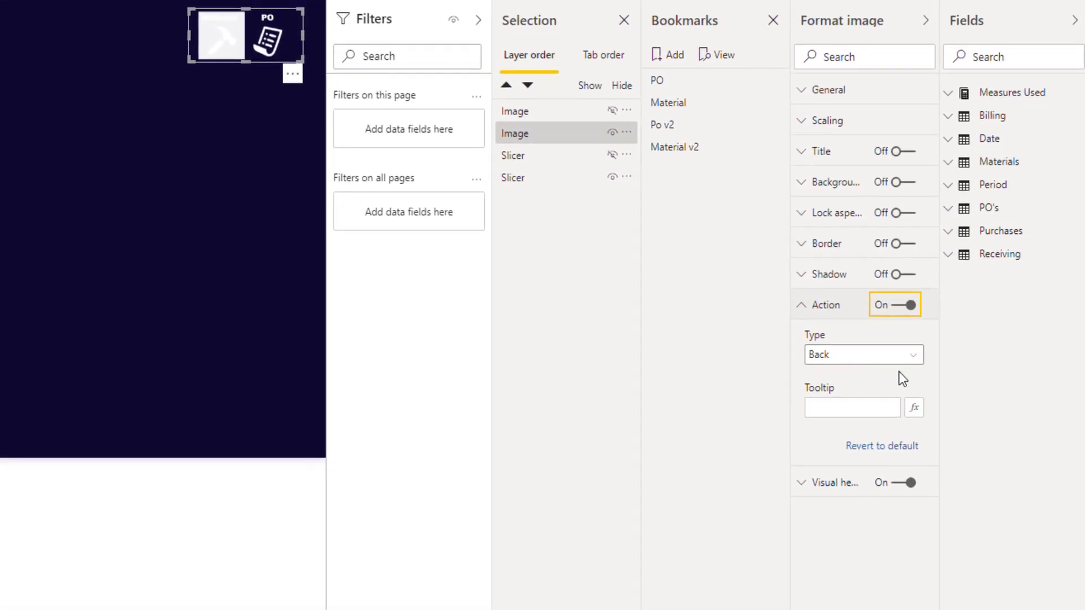
click(873, 357)
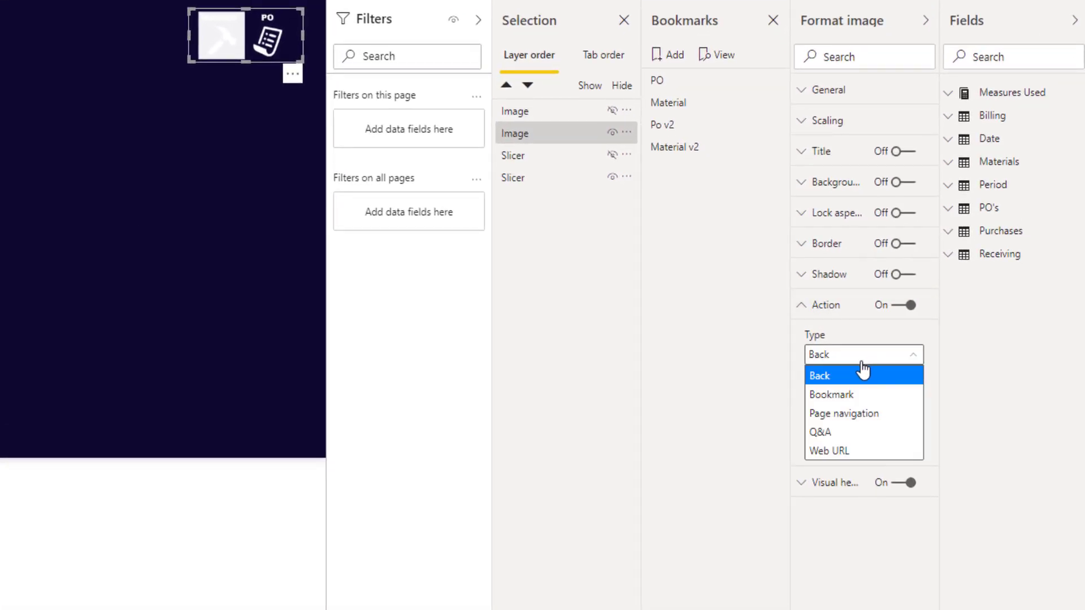
click(838, 396)
click(838, 409)
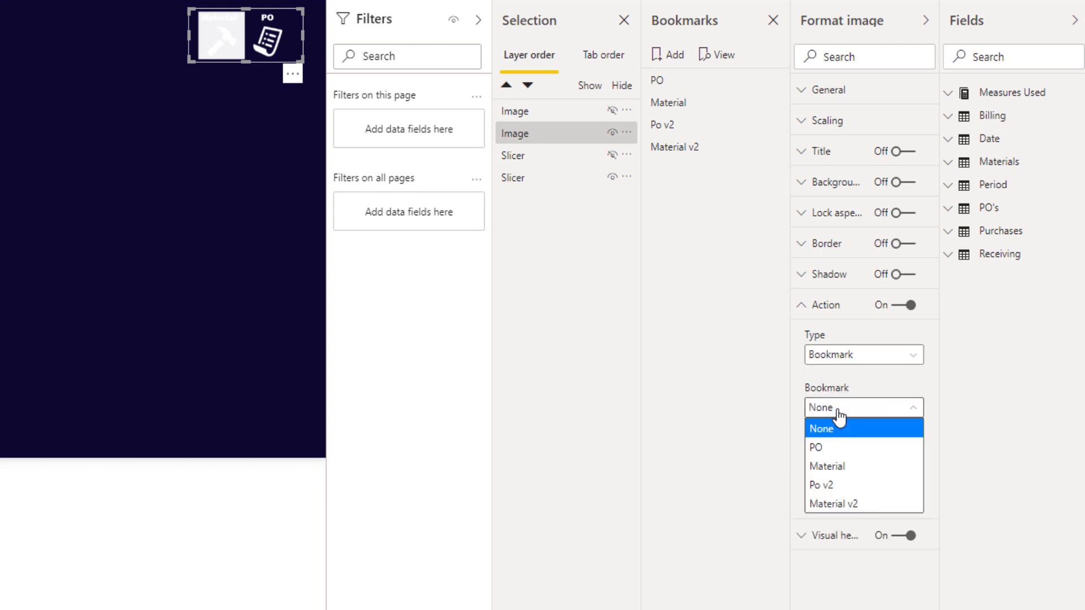
click(828, 470)
- Give the PO Yes image's action the tooltip "Click to View Material" and update the Po v2 bookmark
click(835, 466)
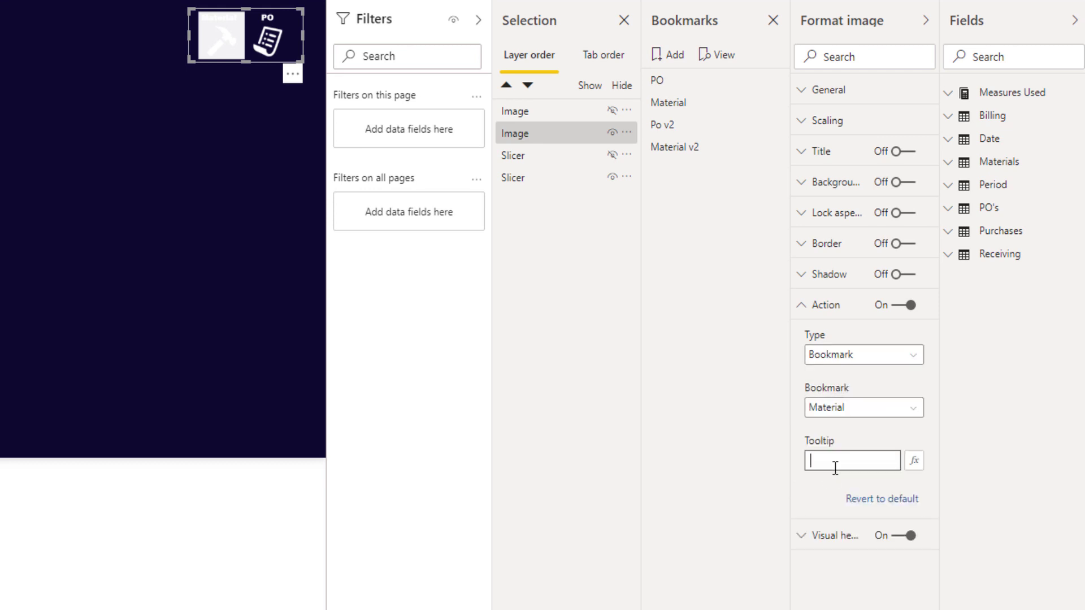
text(ick to v)
key(BackSpace)
text(View <aterial)
key(BackSpace)
key(BackSpace)
key(BackSpace)
key(BackSpace)
key(BackSpace)
key(BackSpace)
key(BackSpace)
text(Material)
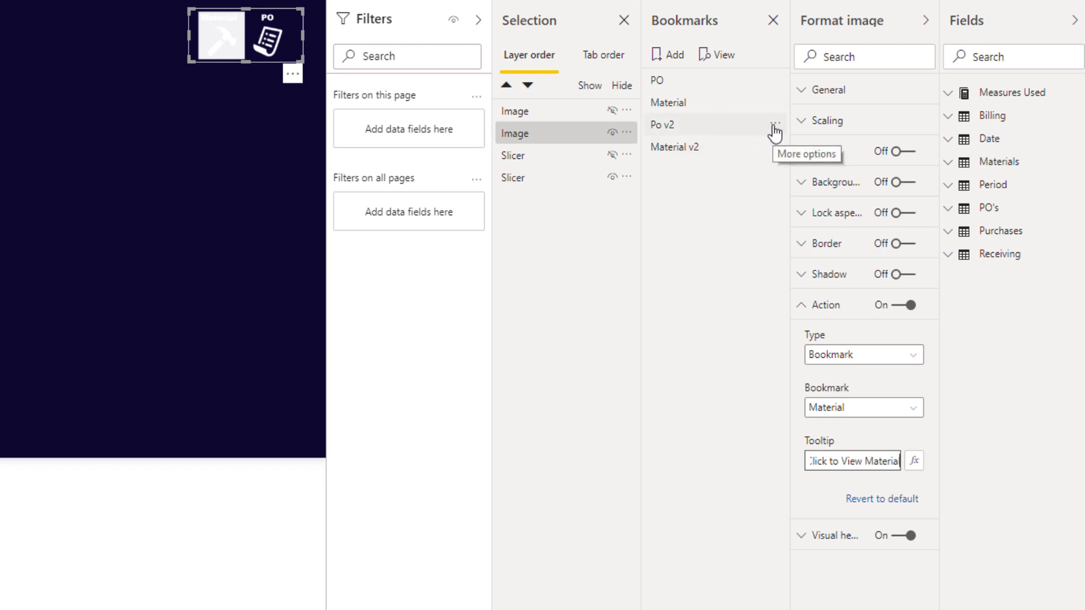
click(773, 126)
click(792, 135)
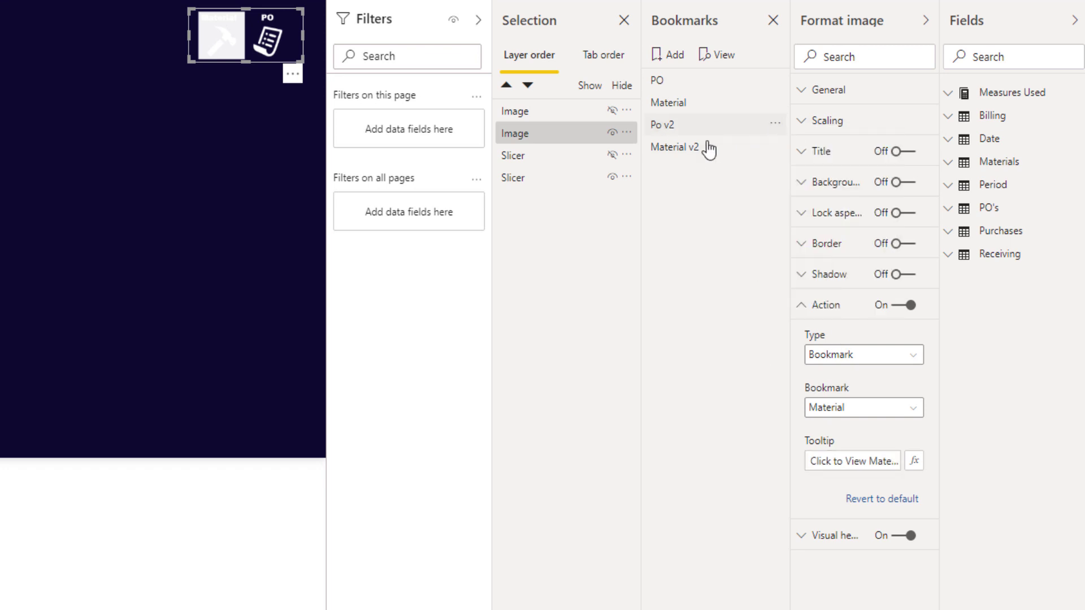
click(812, 310)
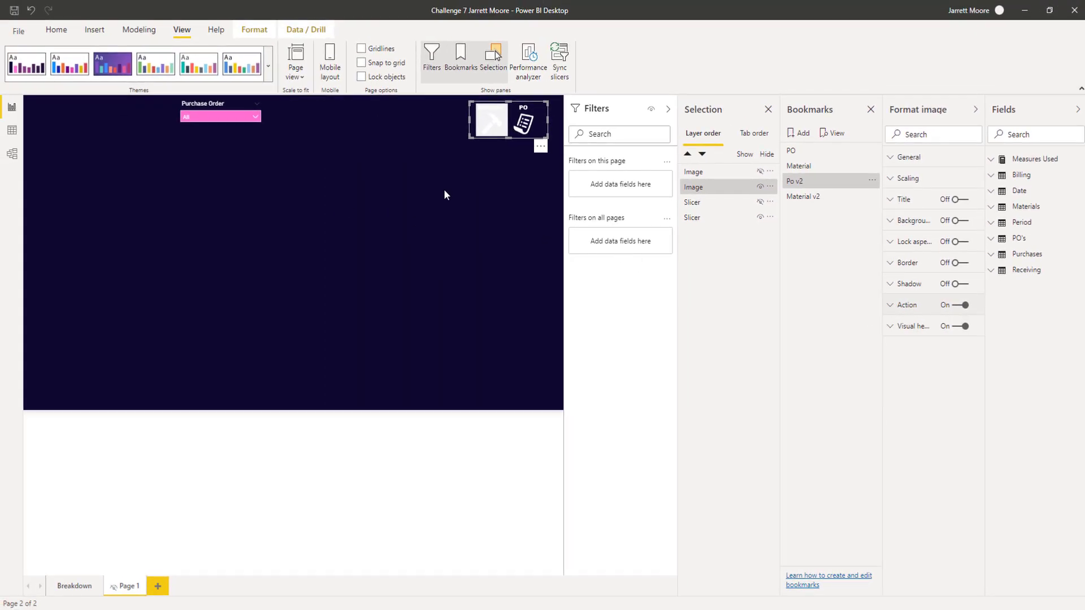
- Test the PO Yes image's bookmark action and return to Page 1
ctrl+click(489, 125)
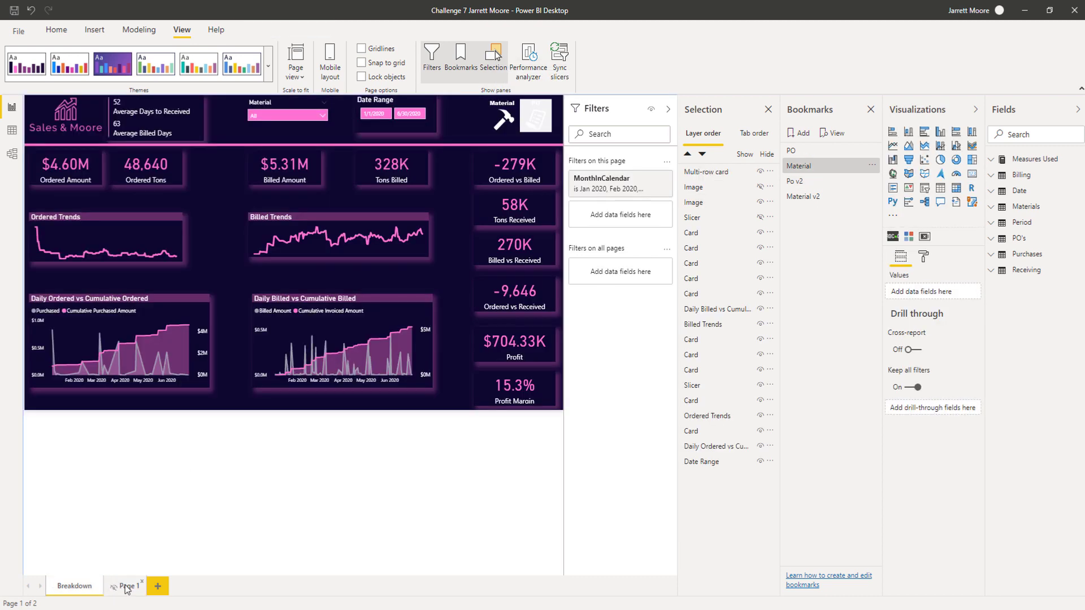
click(125, 586)
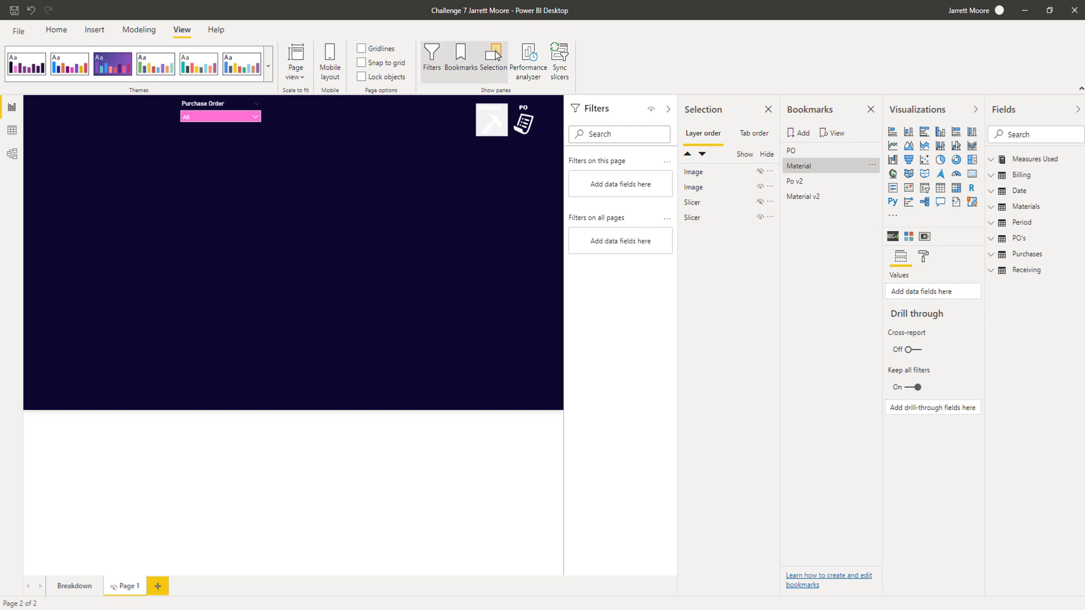
- Apply the Po v2 bookmark, change the PO Yes image's action target to the Material v2 bookmark, and update Po v2
click(799, 182)
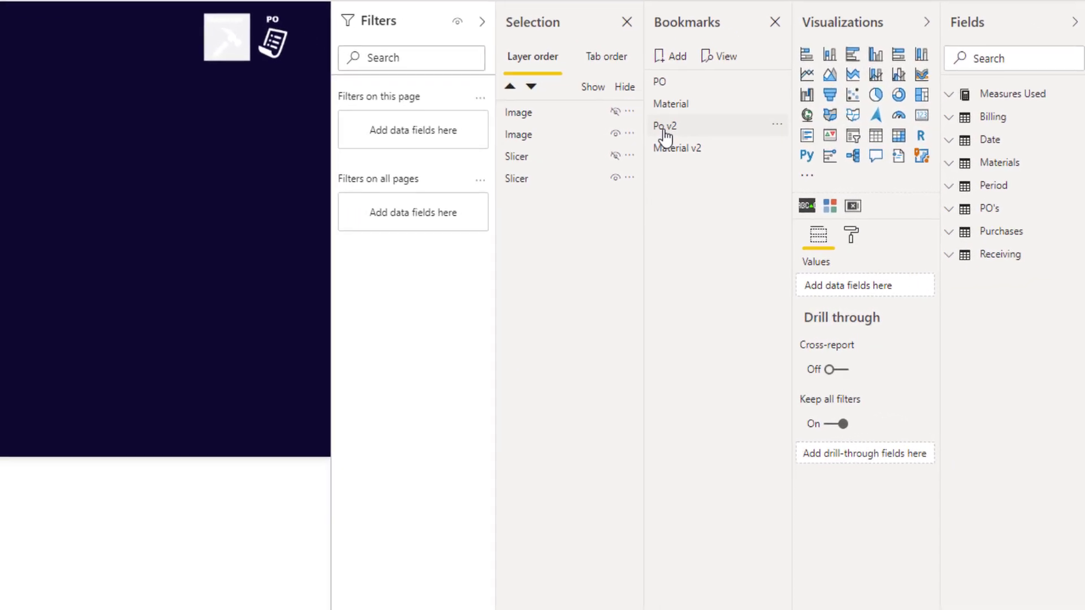
click(224, 35)
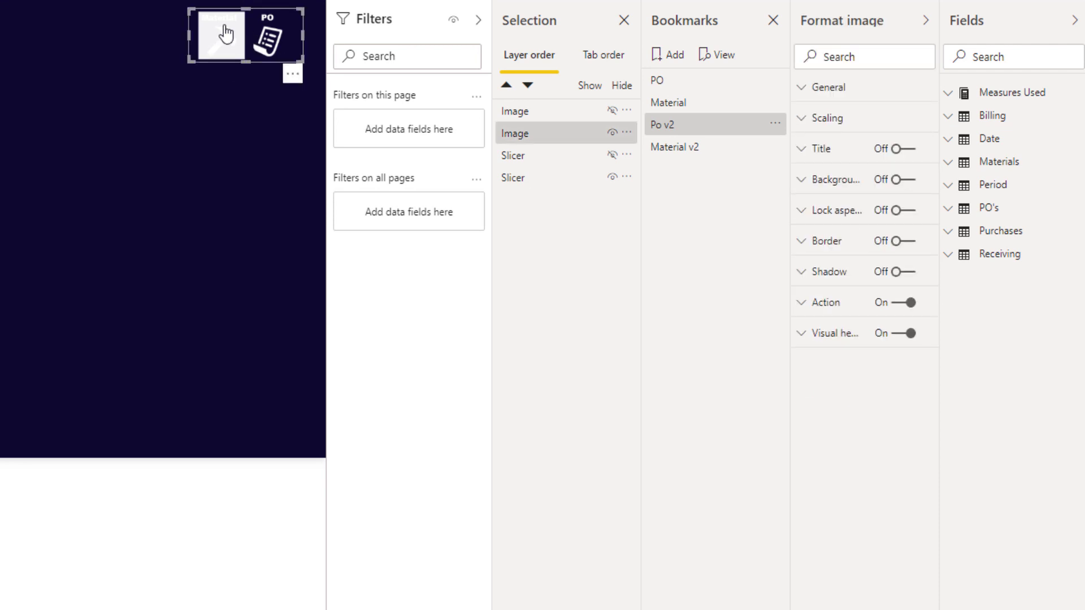
click(799, 307)
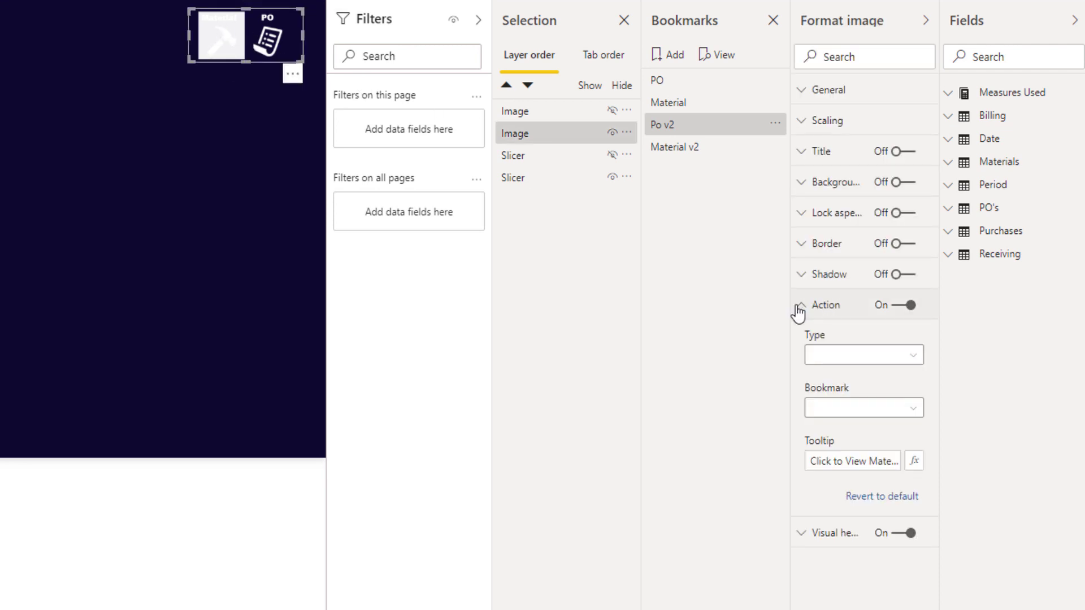
click(915, 416)
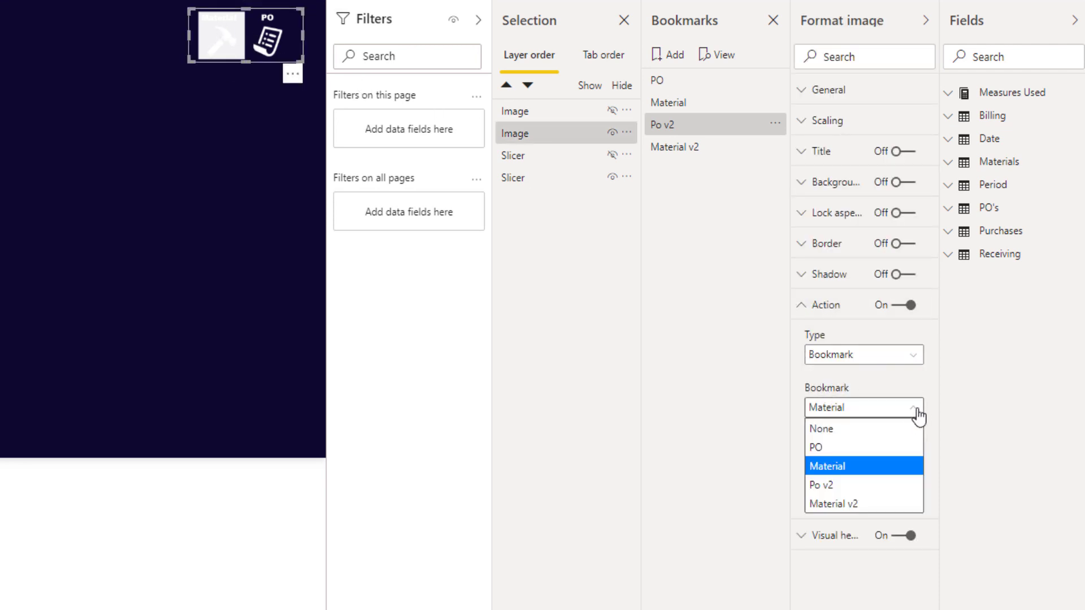
click(842, 504)
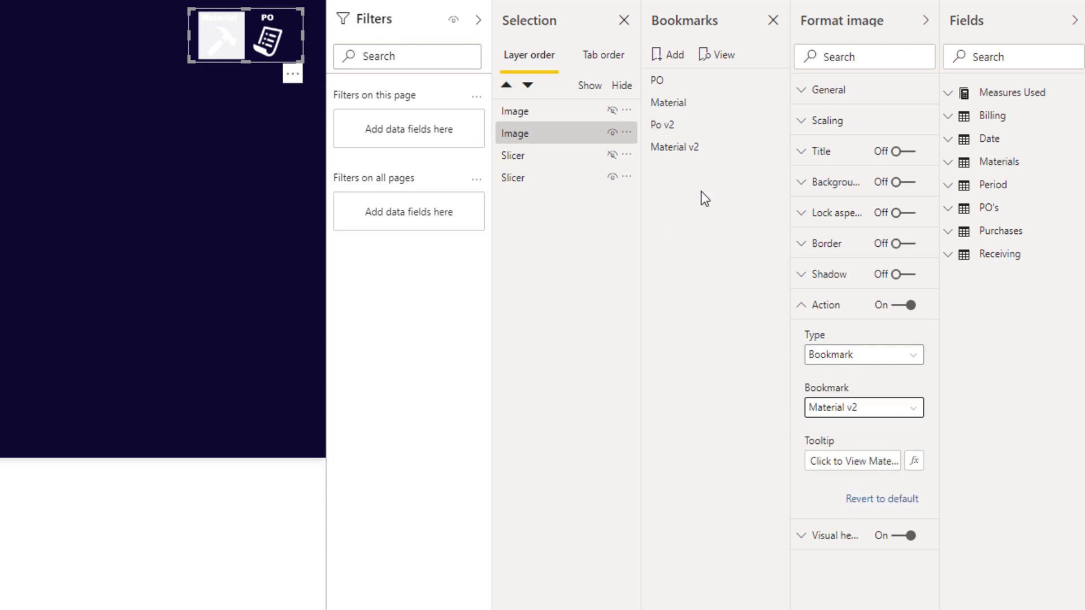
click(778, 125)
click(797, 138)
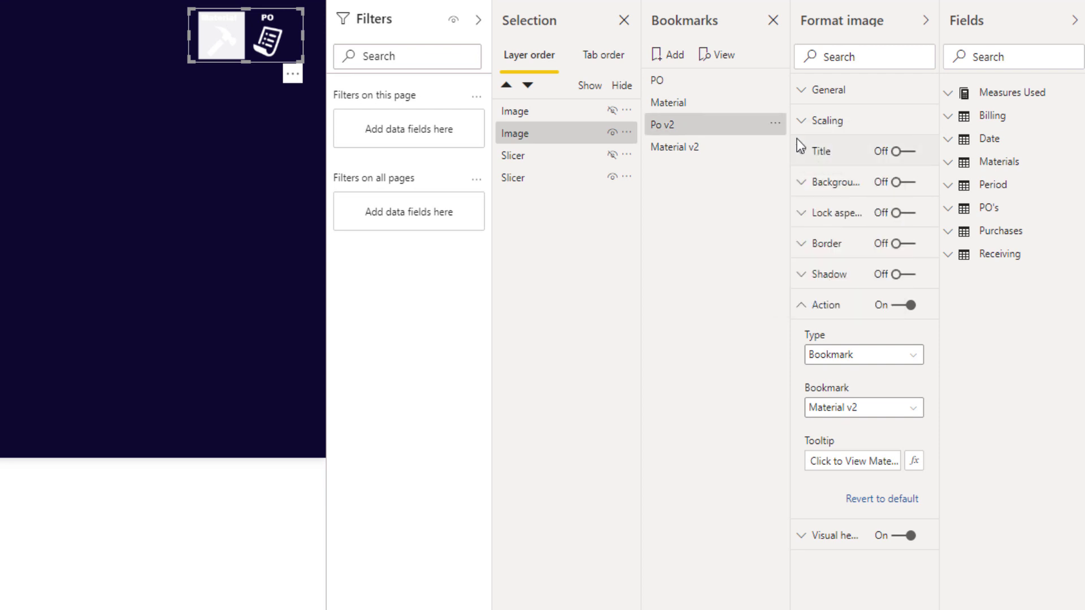
- Apply the Material v2 bookmark, select the Material Yes image and test the image actions by toggling to Po v2 and back
click(671, 148)
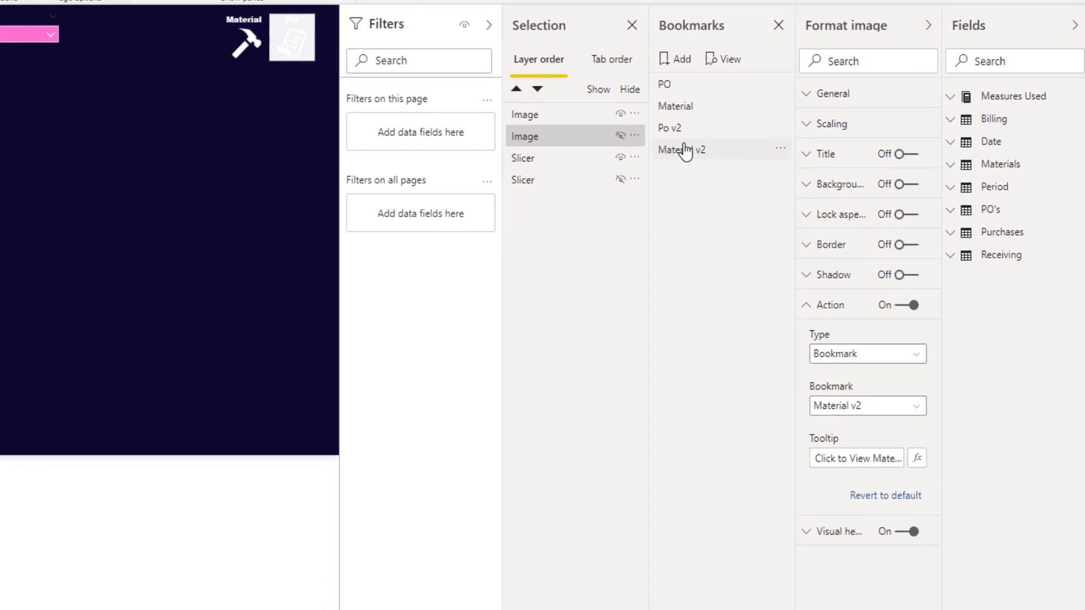
click(215, 37)
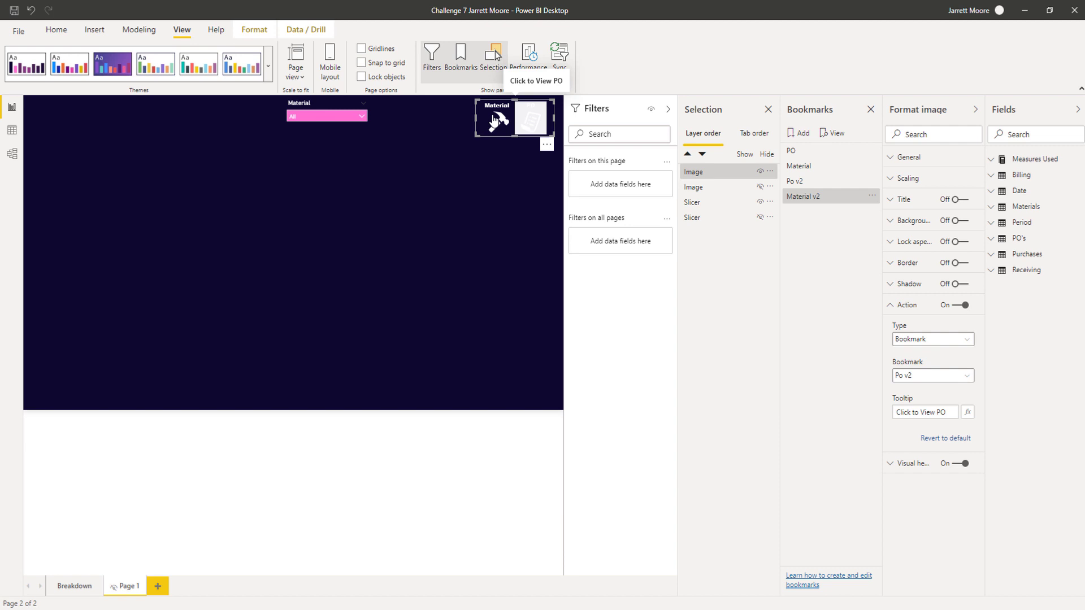
ctrl+click(493, 119)
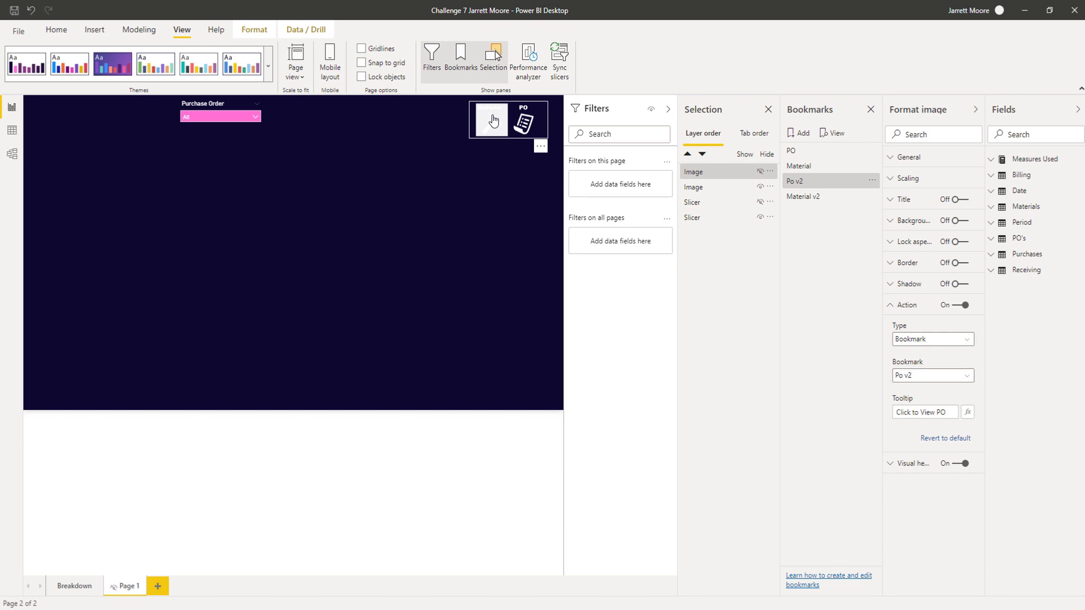
ctrl+click(493, 120)
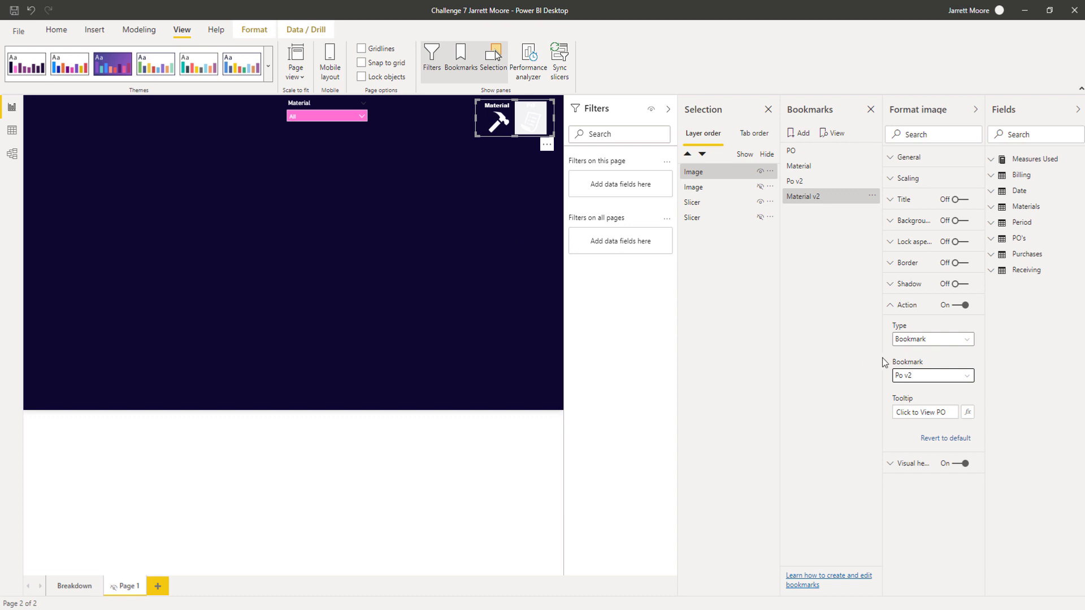